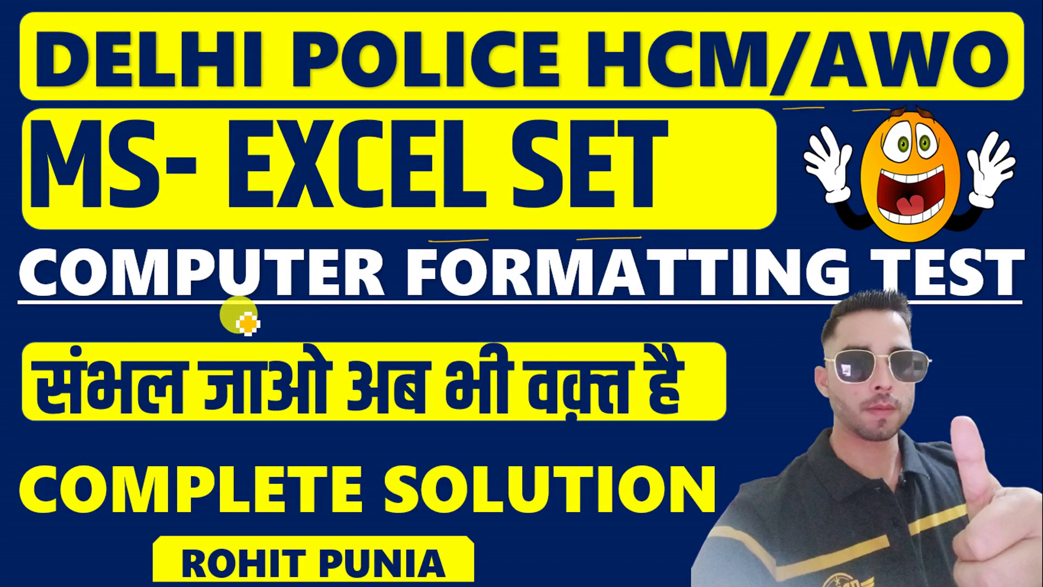
Write Sunday in yellow ink under the heading, mark above COMPUTER, then advance to the batches slide.
{"action": "mouse_move", "coordinate": [247, 323]}
{"action": "left_mouse_down"}
{"action": "mouse_move", "coordinate": [286, 332]}
{"action": "mouse_move", "coordinate": [304, 316]}
{"action": "mouse_move", "coordinate": [304, 333]}
{"action": "mouse_move", "coordinate": [348, 309]}
{"action": "left_mouse_up"}
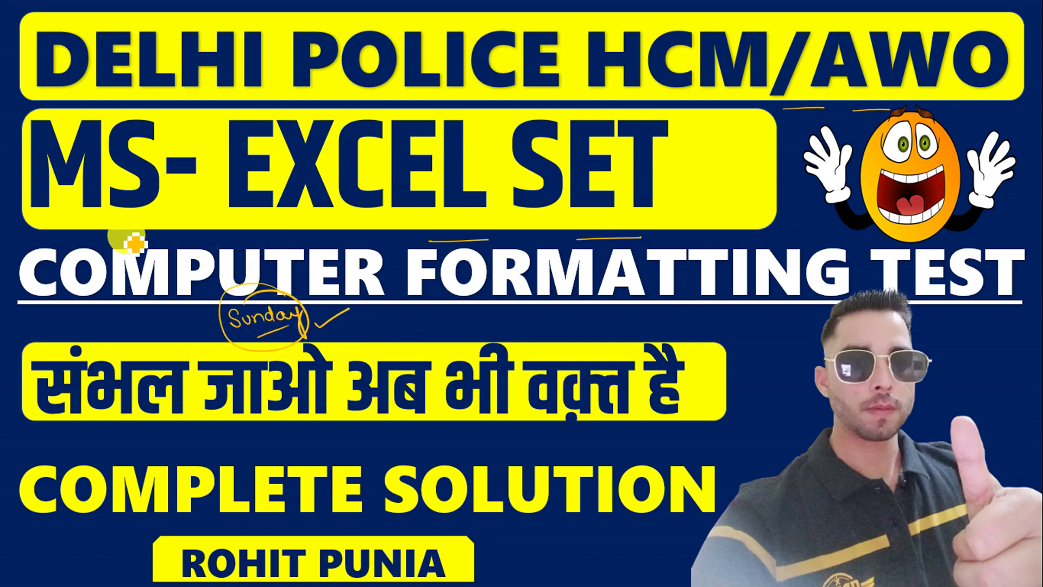
{"action": "left_click_drag", "start_coordinate": [93, 238], "coordinate": [144, 237]}
{"action": "left_click_drag", "start_coordinate": [274, 238], "coordinate": [305, 237]}
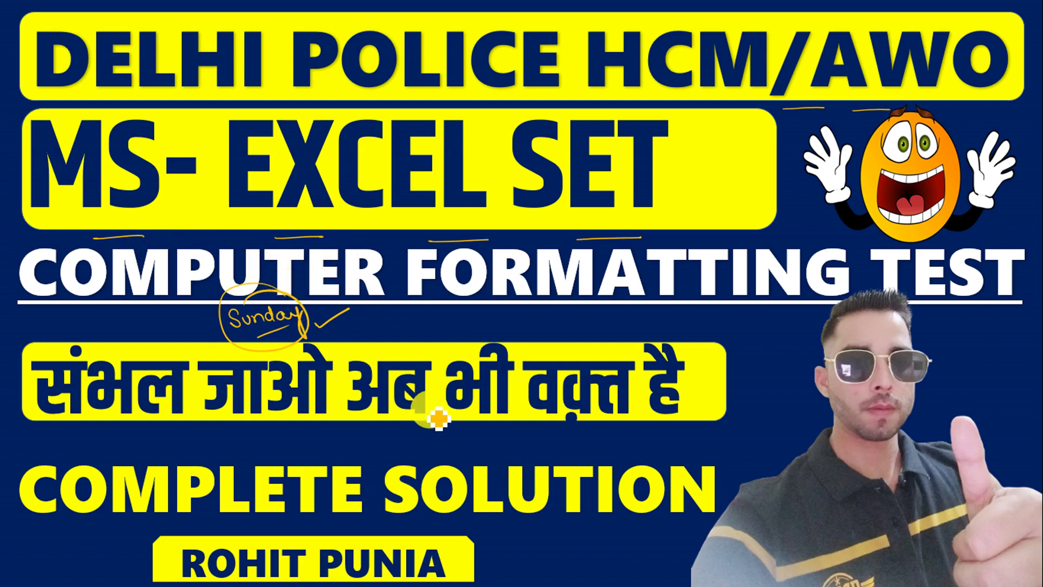
{"action": "key", "text": "Right"}
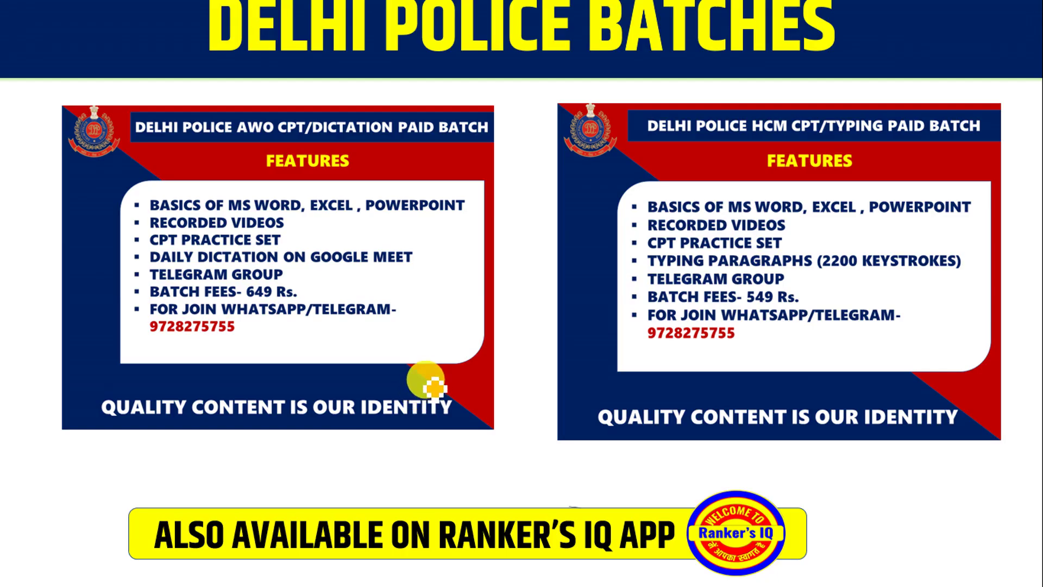
Switch to the red pen, tick twice above the banner and underline the right card's contact number.
{"action": "left_click", "coordinate": [74, 566]}
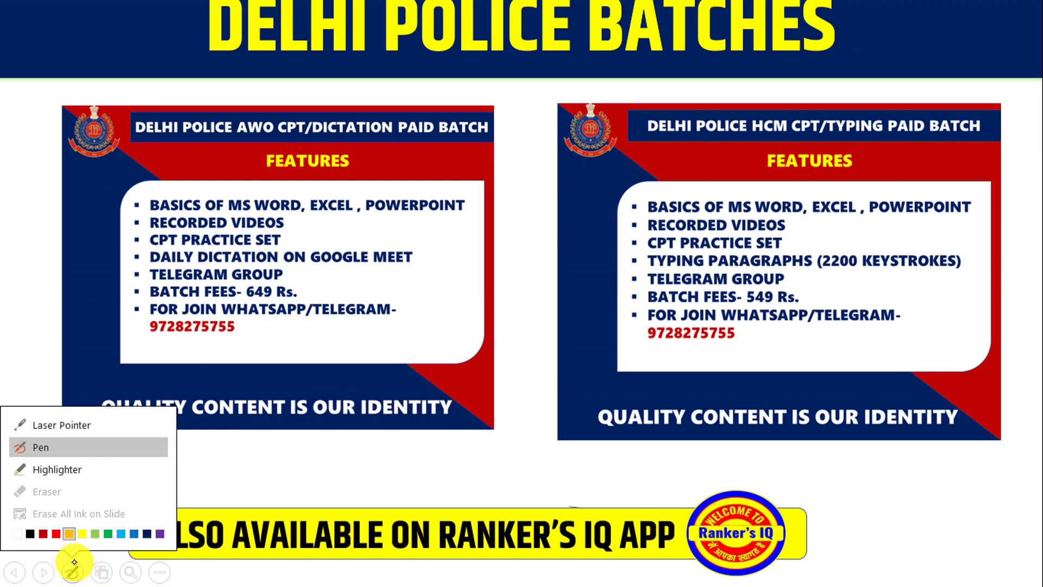
{"action": "left_click", "coordinate": [56, 533]}
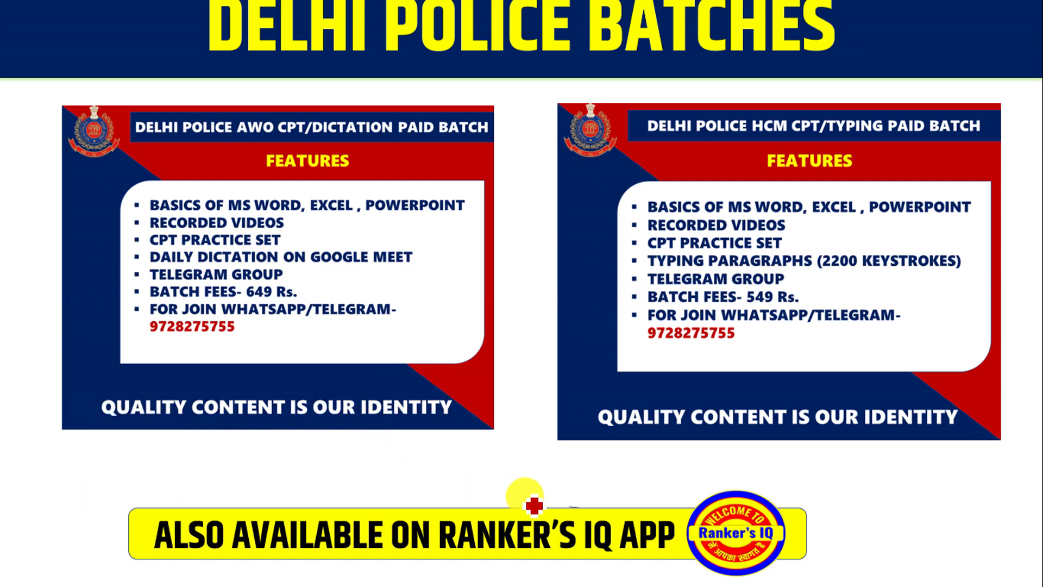
{"action": "left_click_drag", "start_coordinate": [516, 488], "coordinate": [566, 466]}
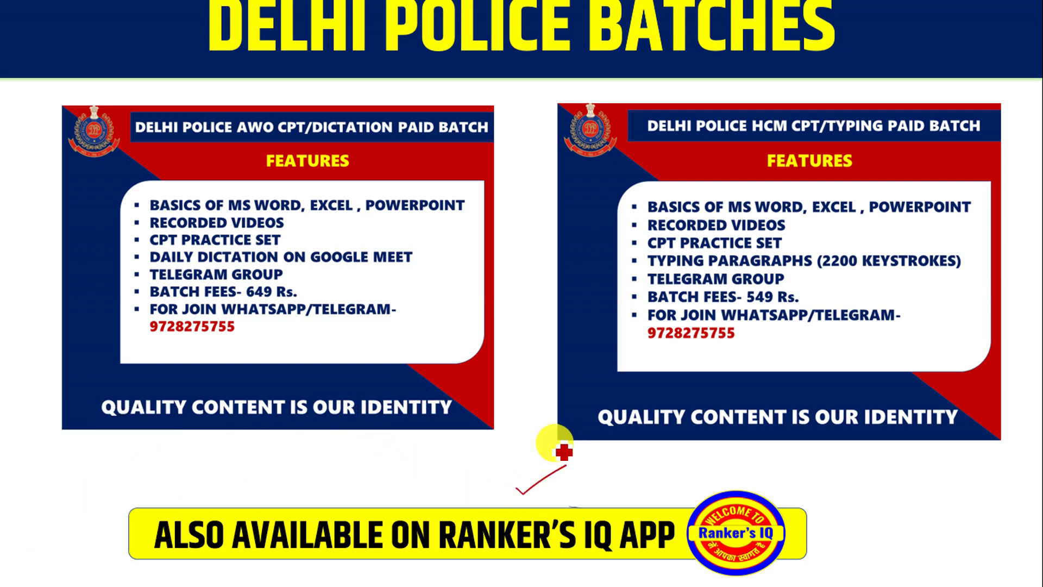
{"action": "left_click_drag", "start_coordinate": [593, 491], "coordinate": [649, 462]}
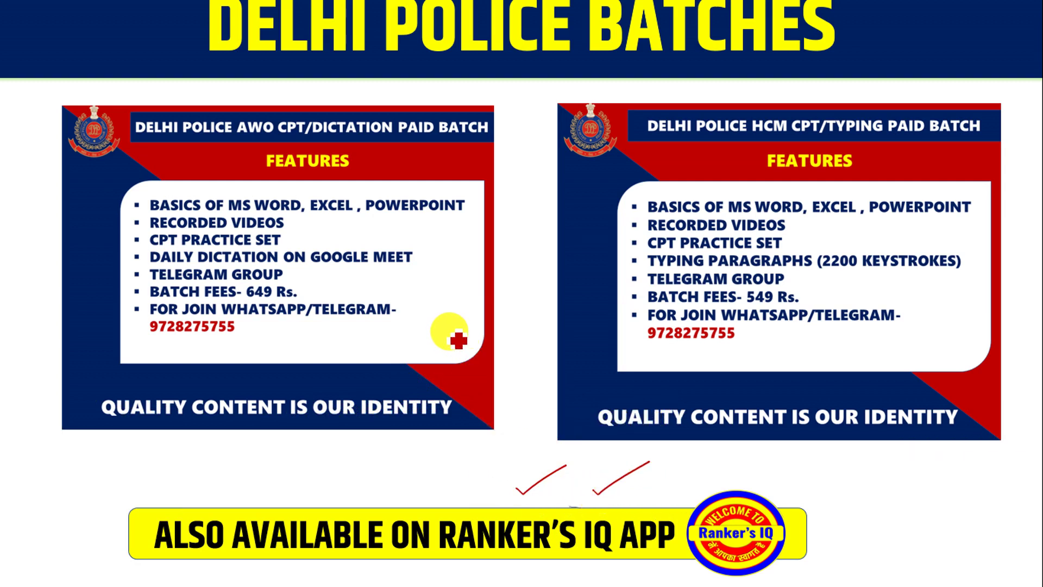
{"action": "mouse_move", "coordinate": [647, 343]}
{"action": "left_mouse_down"}
{"action": "mouse_move", "coordinate": [722, 338]}
{"action": "mouse_move", "coordinate": [634, 349]}
{"action": "mouse_move", "coordinate": [740, 342]}
{"action": "mouse_move", "coordinate": [788, 325]}
{"action": "left_mouse_up"}
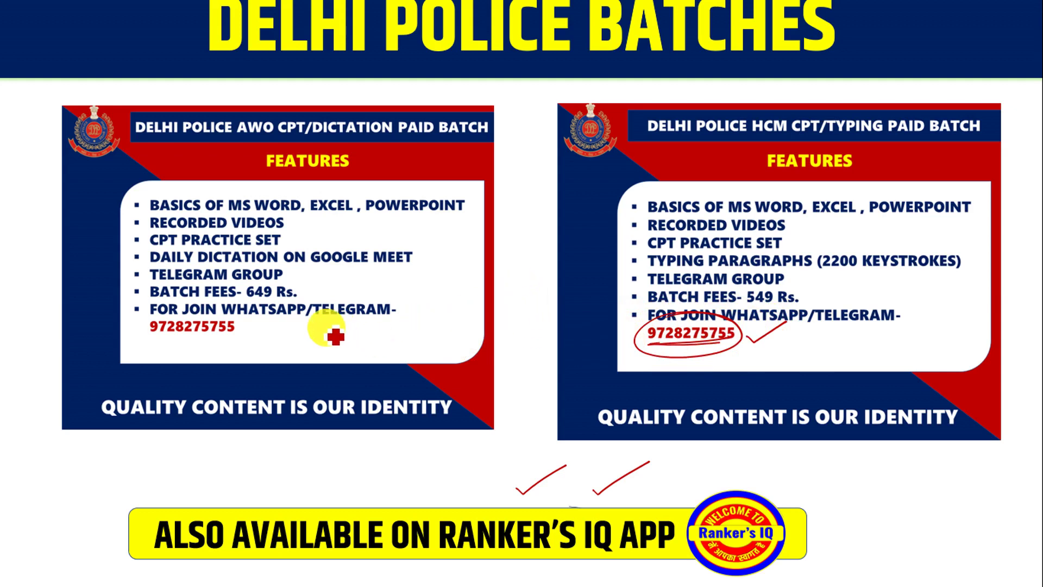
Write and circle Pdf / Test, underline the left contact number, and circle the 649 Rs and 549 Rs fees.
{"action": "left_click_drag", "start_coordinate": [343, 331], "coordinate": [413, 313]}
{"action": "mouse_move", "coordinate": [341, 357]}
{"action": "left_mouse_down"}
{"action": "mouse_move", "coordinate": [424, 315]}
{"action": "mouse_move", "coordinate": [416, 334]}
{"action": "mouse_move", "coordinate": [445, 306]}
{"action": "left_mouse_up"}
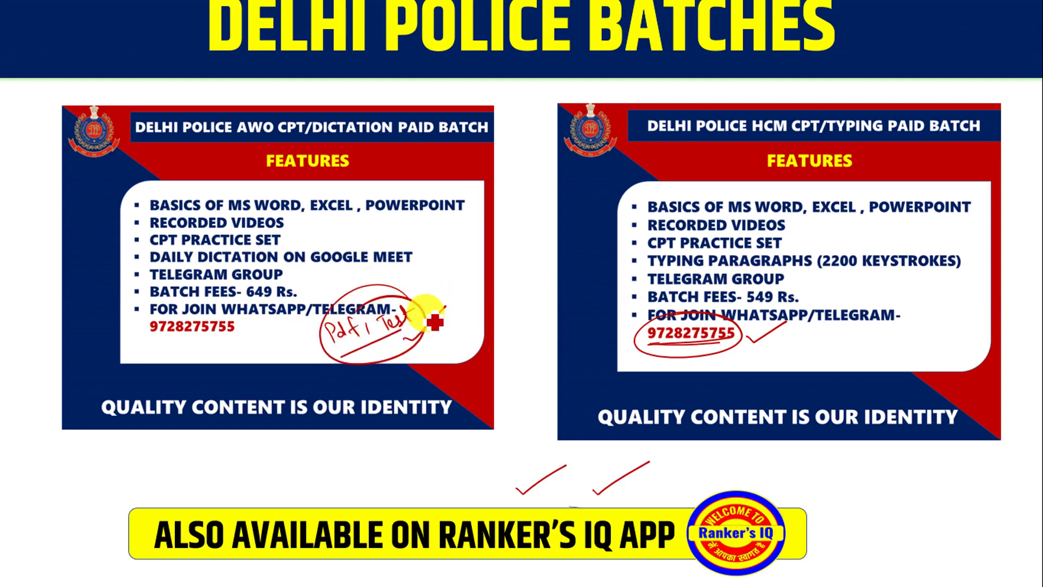
{"action": "mouse_move", "coordinate": [153, 342]}
{"action": "left_mouse_down"}
{"action": "mouse_move", "coordinate": [223, 336]}
{"action": "mouse_move", "coordinate": [179, 305]}
{"action": "mouse_move", "coordinate": [156, 341]}
{"action": "mouse_move", "coordinate": [184, 349]}
{"action": "mouse_move", "coordinate": [206, 341]}
{"action": "left_mouse_up"}
{"action": "left_click_drag", "start_coordinate": [128, 289], "coordinate": [152, 277]}
{"action": "mouse_move", "coordinate": [294, 306]}
{"action": "left_mouse_down"}
{"action": "mouse_move", "coordinate": [282, 284]}
{"action": "mouse_move", "coordinate": [288, 293]}
{"action": "mouse_move", "coordinate": [263, 288]}
{"action": "mouse_move", "coordinate": [272, 278]}
{"action": "left_mouse_up"}
{"action": "mouse_move", "coordinate": [750, 321]}
{"action": "left_mouse_down"}
{"action": "mouse_move", "coordinate": [796, 288]}
{"action": "mouse_move", "coordinate": [734, 304]}
{"action": "left_mouse_up"}
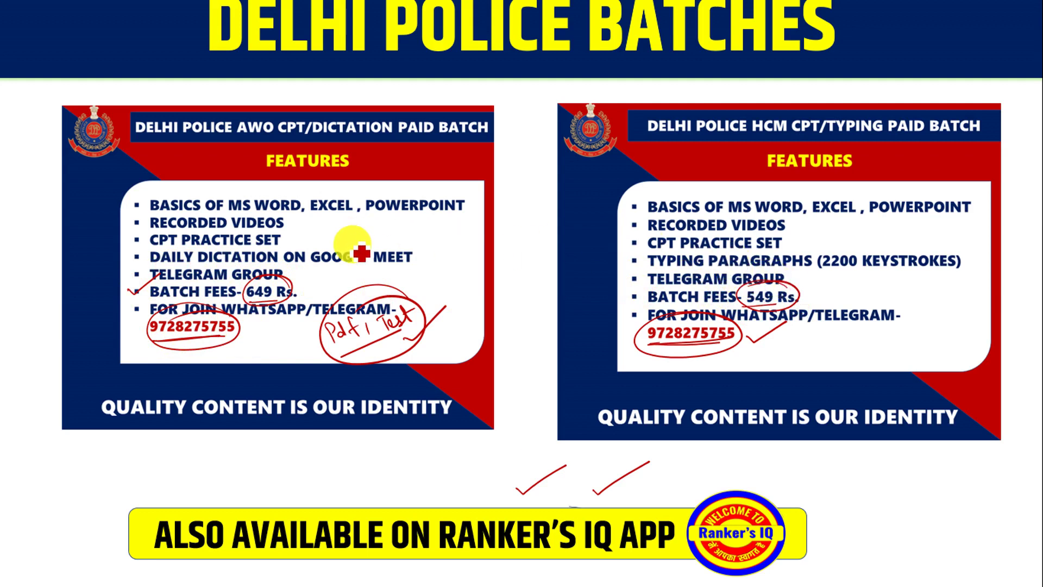
Write and circle 104 beside the recorded videos line, add Recorded and 10 Days, then tick them.
{"action": "left_click_drag", "start_coordinate": [326, 217], "coordinate": [325, 248]}
{"action": "mouse_move", "coordinate": [328, 232]}
{"action": "left_mouse_down"}
{"action": "mouse_move", "coordinate": [329, 243]}
{"action": "mouse_move", "coordinate": [338, 231]}
{"action": "left_mouse_up"}
{"action": "mouse_move", "coordinate": [345, 225]}
{"action": "left_mouse_down"}
{"action": "mouse_move", "coordinate": [349, 233]}
{"action": "mouse_move", "coordinate": [314, 243]}
{"action": "left_mouse_up"}
{"action": "mouse_move", "coordinate": [380, 235]}
{"action": "left_mouse_down"}
{"action": "mouse_move", "coordinate": [413, 234]}
{"action": "mouse_move", "coordinate": [463, 209]}
{"action": "left_mouse_up"}
{"action": "mouse_move", "coordinate": [419, 234]}
{"action": "left_mouse_down"}
{"action": "mouse_move", "coordinate": [462, 223]}
{"action": "mouse_move", "coordinate": [430, 260]}
{"action": "left_mouse_up"}
{"action": "mouse_move", "coordinate": [435, 253]}
{"action": "left_mouse_down"}
{"action": "mouse_move", "coordinate": [459, 256]}
{"action": "mouse_move", "coordinate": [482, 240]}
{"action": "mouse_move", "coordinate": [489, 249]}
{"action": "mouse_move", "coordinate": [496, 239]}
{"action": "mouse_move", "coordinate": [420, 266]}
{"action": "left_mouse_up"}
{"action": "left_click_drag", "start_coordinate": [494, 205], "coordinate": [553, 171]}
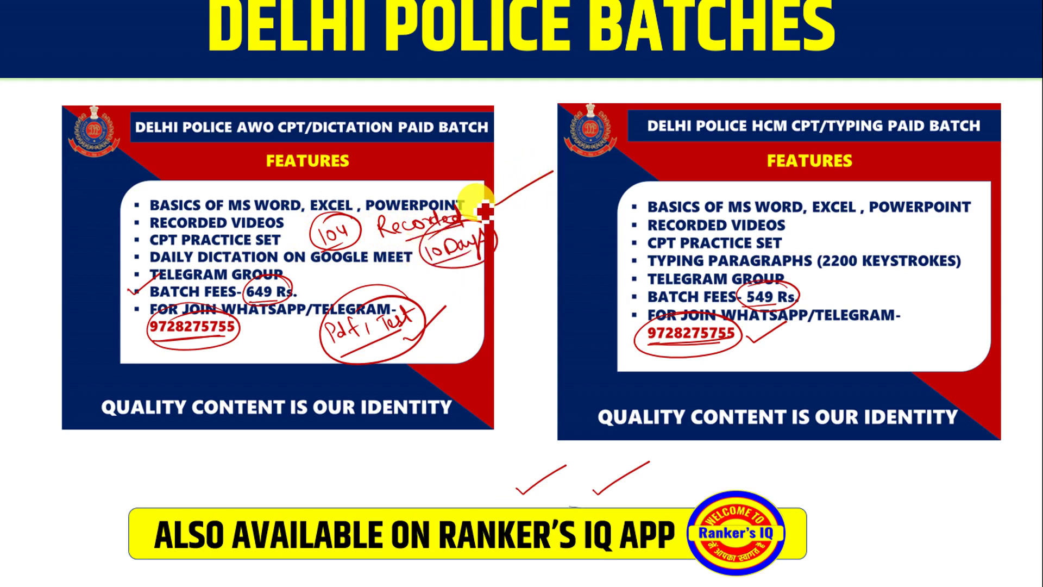
{"action": "left_click_drag", "start_coordinate": [461, 279], "coordinate": [512, 249]}
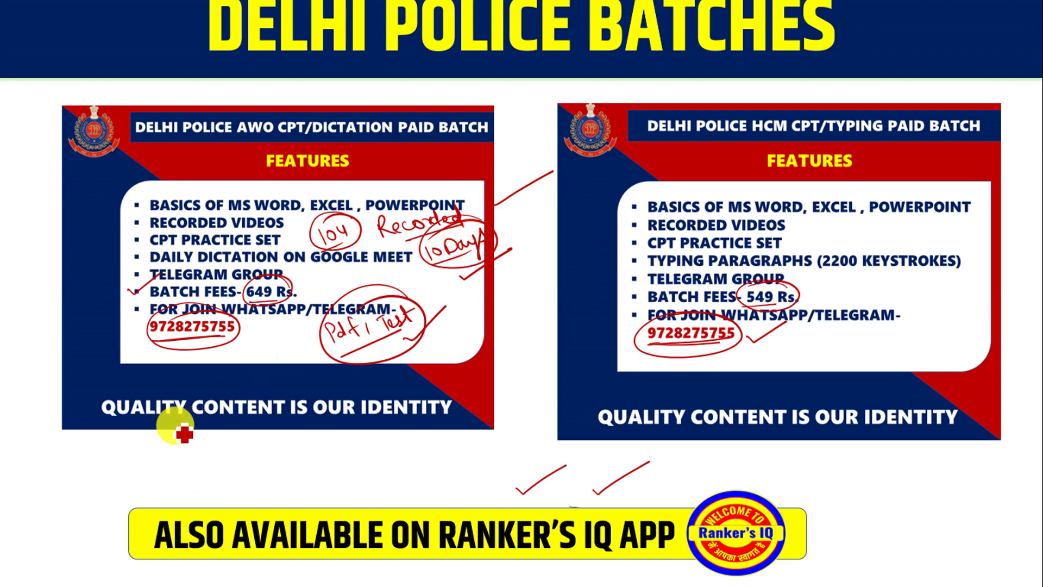
Write and circle 10-5 below the left card, and tick above both cards.
{"action": "mouse_move", "coordinate": [107, 462]}
{"action": "left_mouse_down"}
{"action": "mouse_move", "coordinate": [130, 466]}
{"action": "mouse_move", "coordinate": [147, 443]}
{"action": "mouse_move", "coordinate": [149, 481]}
{"action": "left_mouse_up"}
{"action": "left_click_drag", "start_coordinate": [165, 445], "coordinate": [149, 483]}
{"action": "left_click_drag", "start_coordinate": [61, 485], "coordinate": [91, 460]}
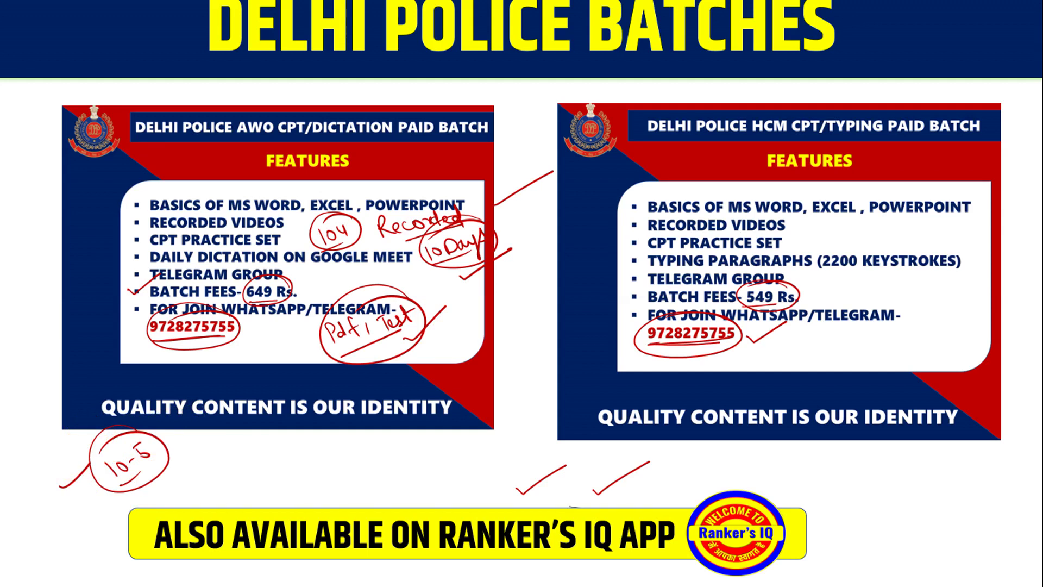
{"action": "left_click_drag", "start_coordinate": [245, 93], "coordinate": [275, 82]}
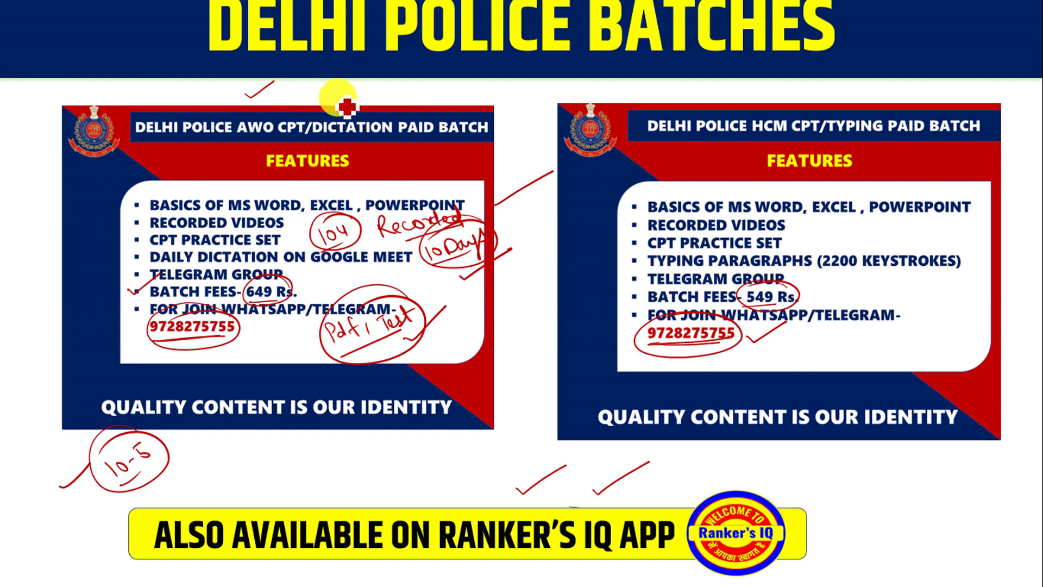
{"action": "left_click_drag", "start_coordinate": [735, 92], "coordinate": [772, 79]}
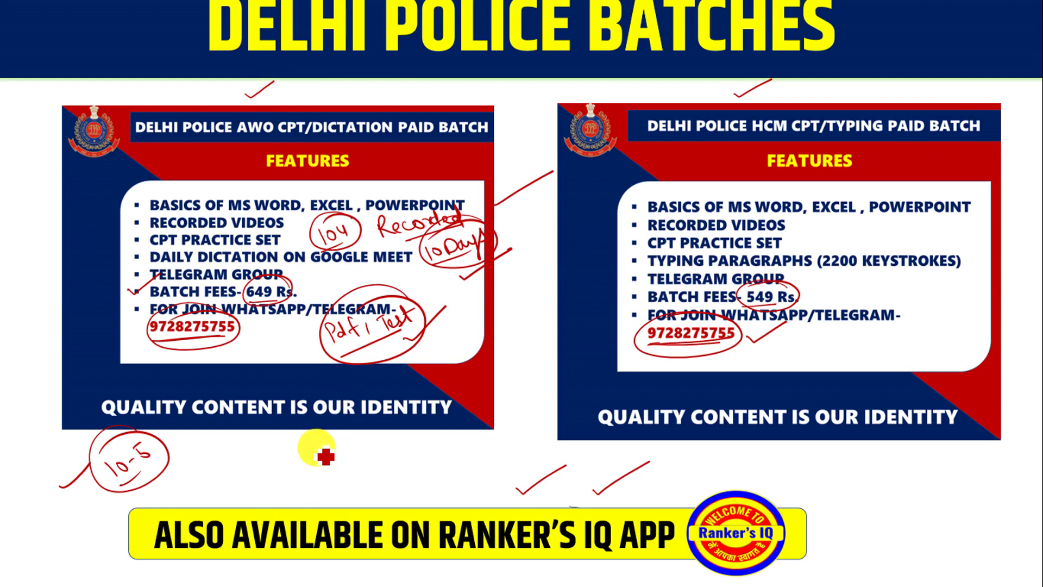
{"action": "left_click_drag", "start_coordinate": [329, 448], "coordinate": [293, 450]}
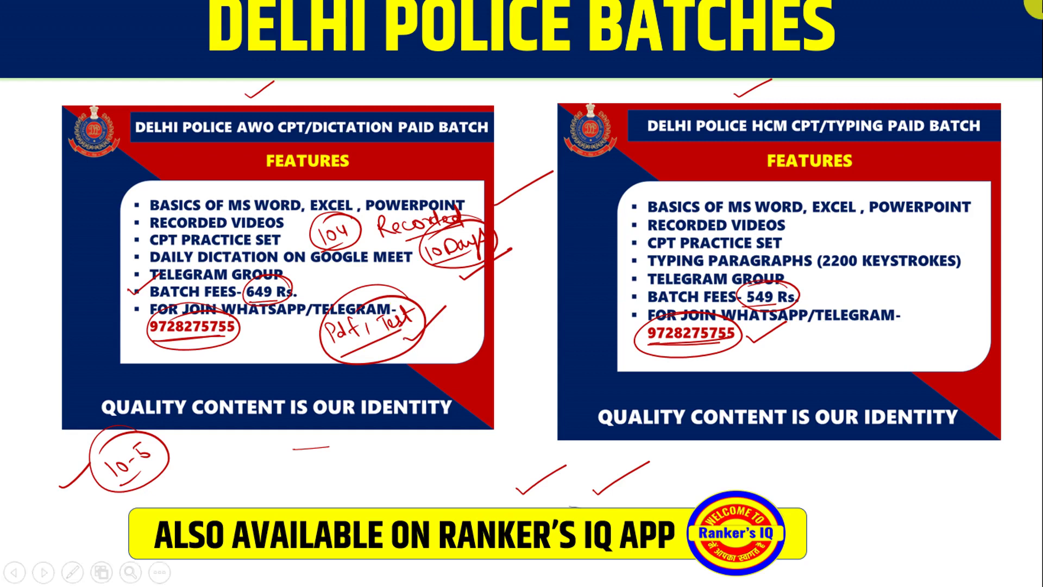
Exit the slideshow, discard the ink annotations, and bring up the handout PDF in Edge.
{"action": "key", "text": "Escape"}
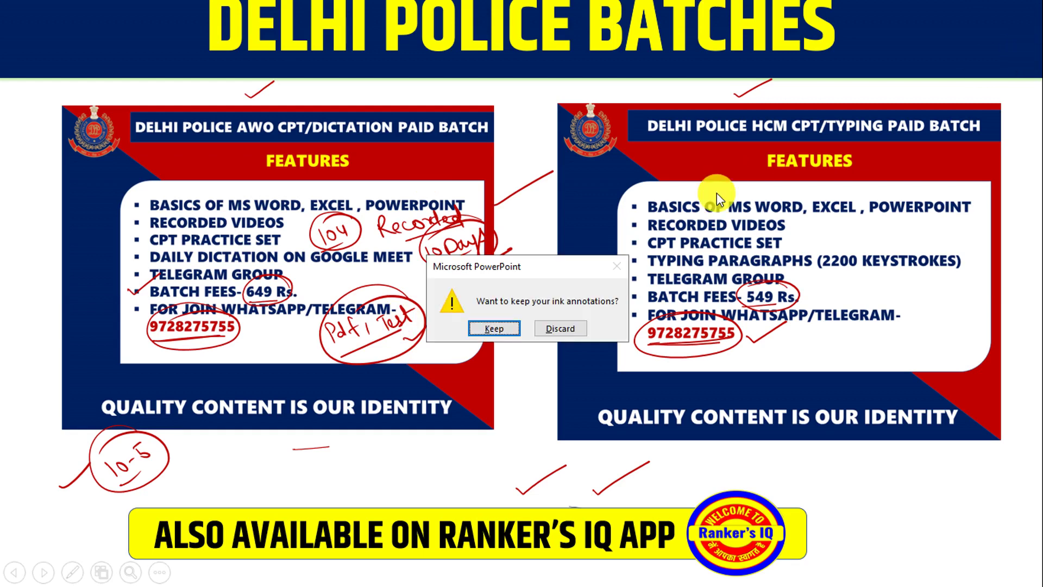
{"action": "left_click", "coordinate": [565, 328]}
{"action": "mouse_move", "coordinate": [815, 571]}
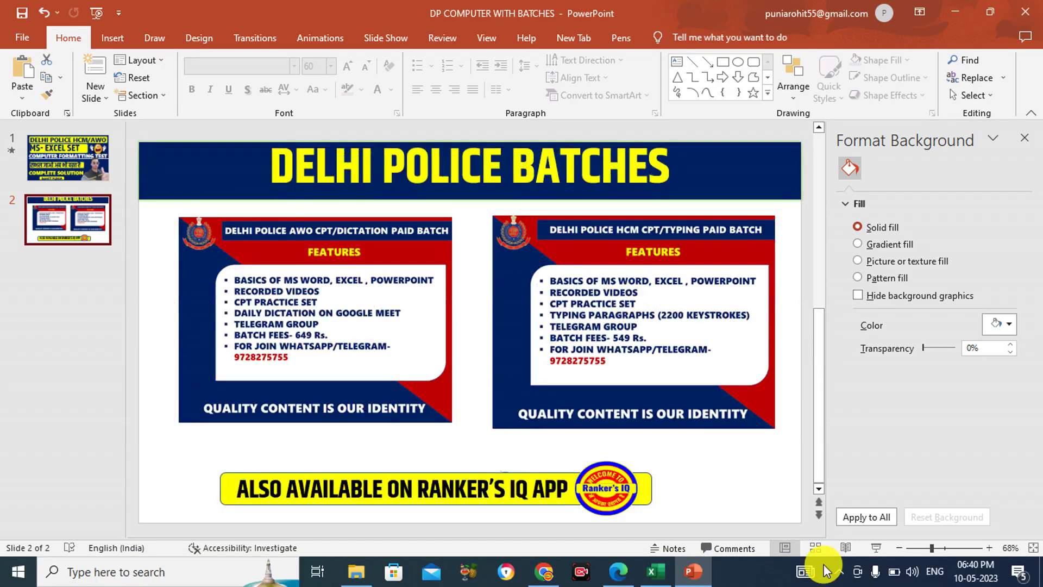
{"action": "left_click", "coordinate": [617, 571]}
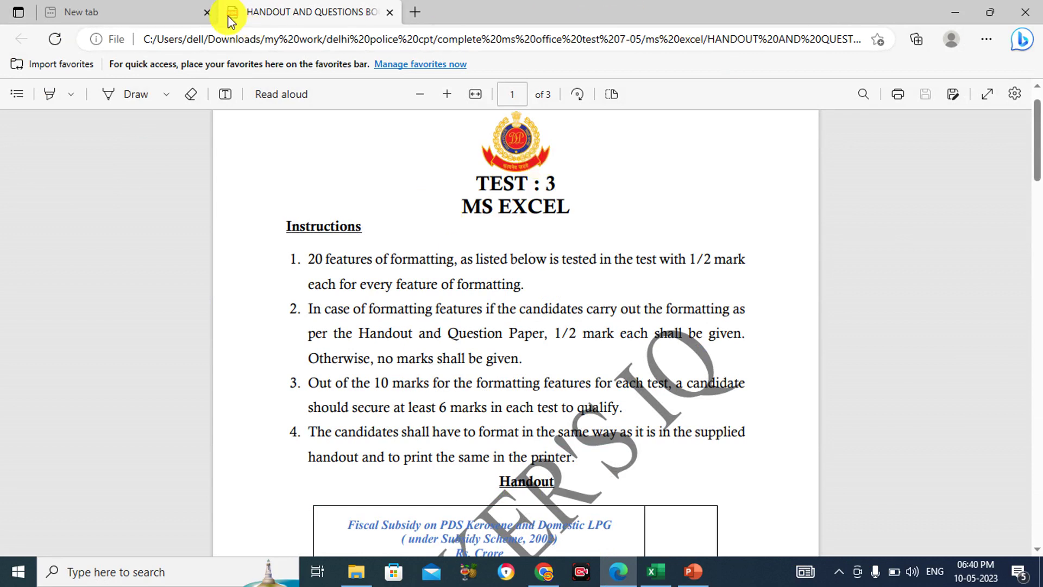
Close the empty new tab, fit the PDF to width, and scroll through the page-1 subsidy table.
{"action": "left_click", "coordinate": [207, 12]}
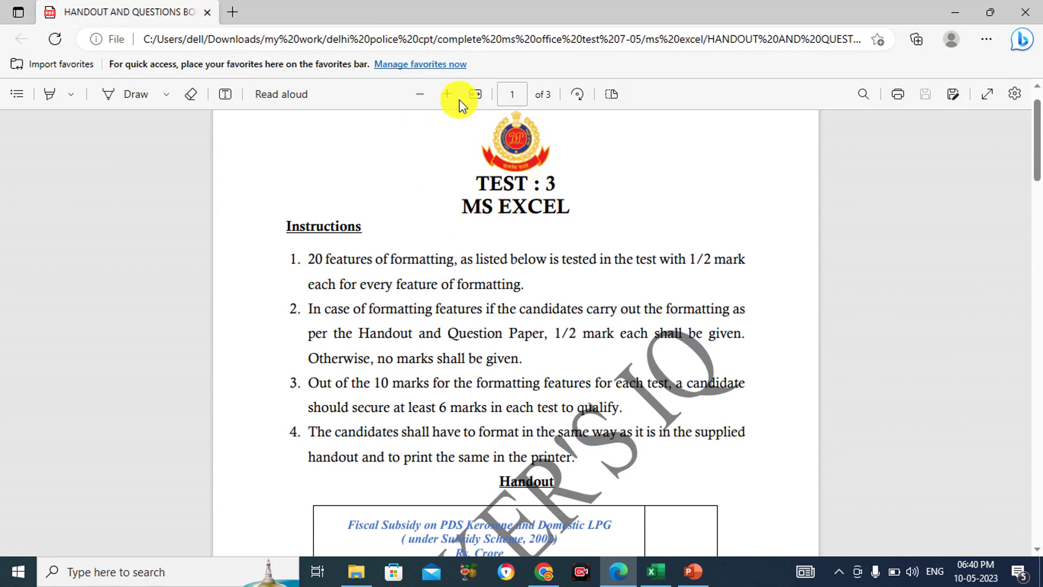
{"action": "left_click", "coordinate": [481, 94]}
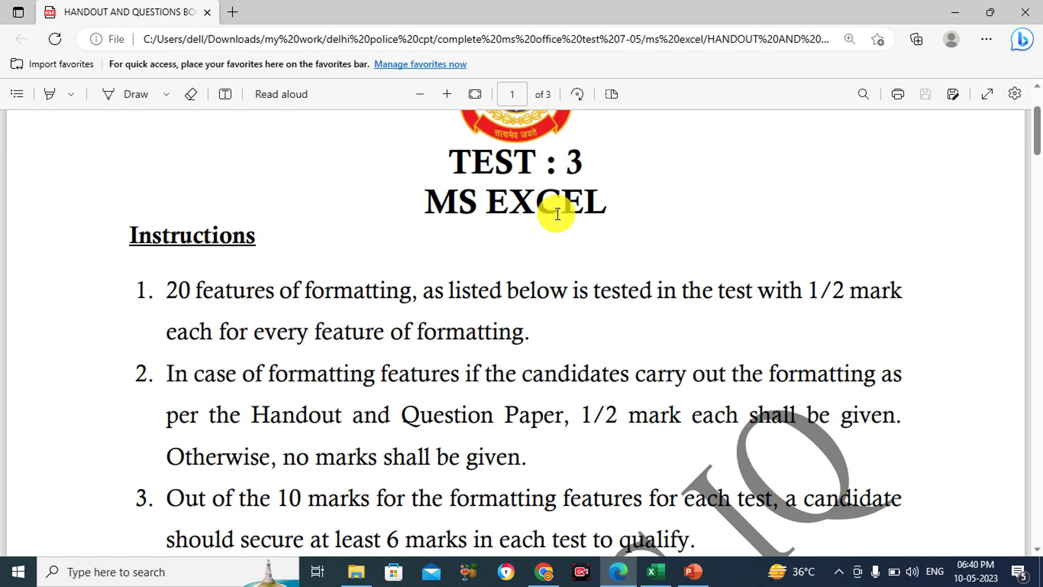
{"action": "scroll", "coordinate": [558, 213], "scroll_direction": "up", "scroll_amount": 1}
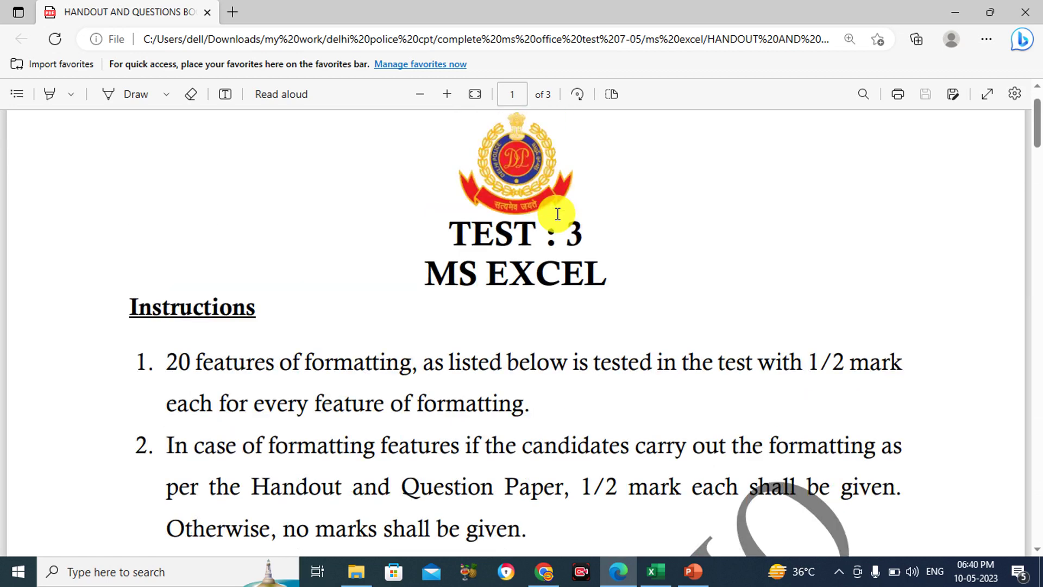
{"action": "scroll", "coordinate": [558, 213], "scroll_direction": "down", "scroll_amount": 2}
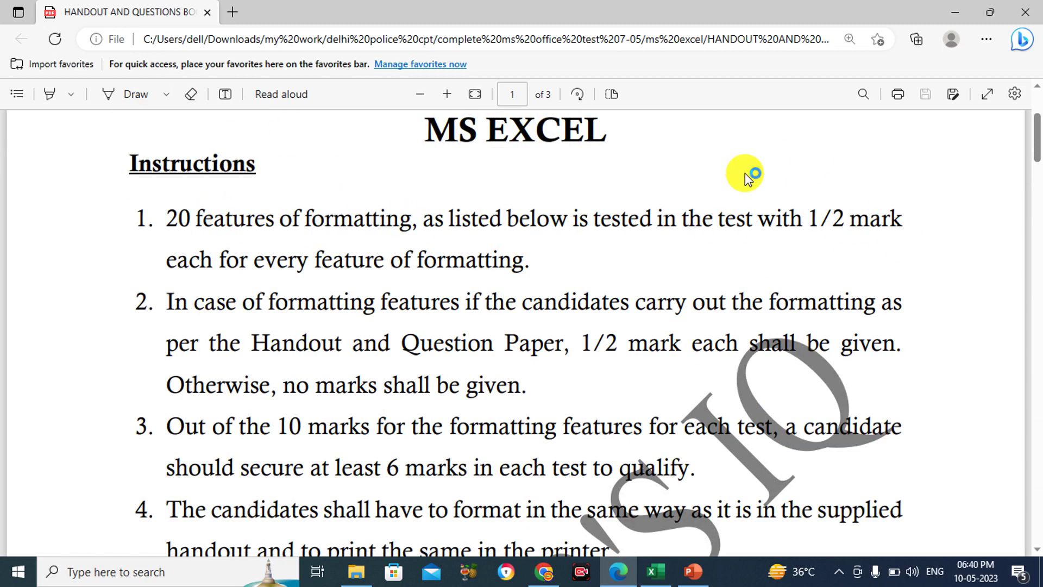
{"action": "scroll", "coordinate": [747, 175], "scroll_direction": "down", "scroll_amount": 1}
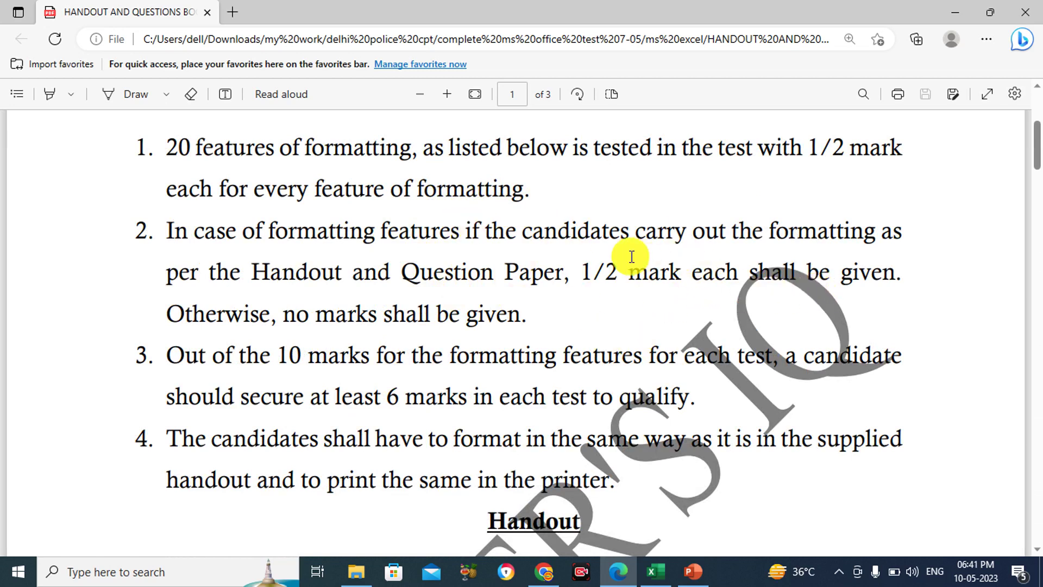
{"action": "scroll", "coordinate": [632, 257], "scroll_direction": "down", "scroll_amount": 1}
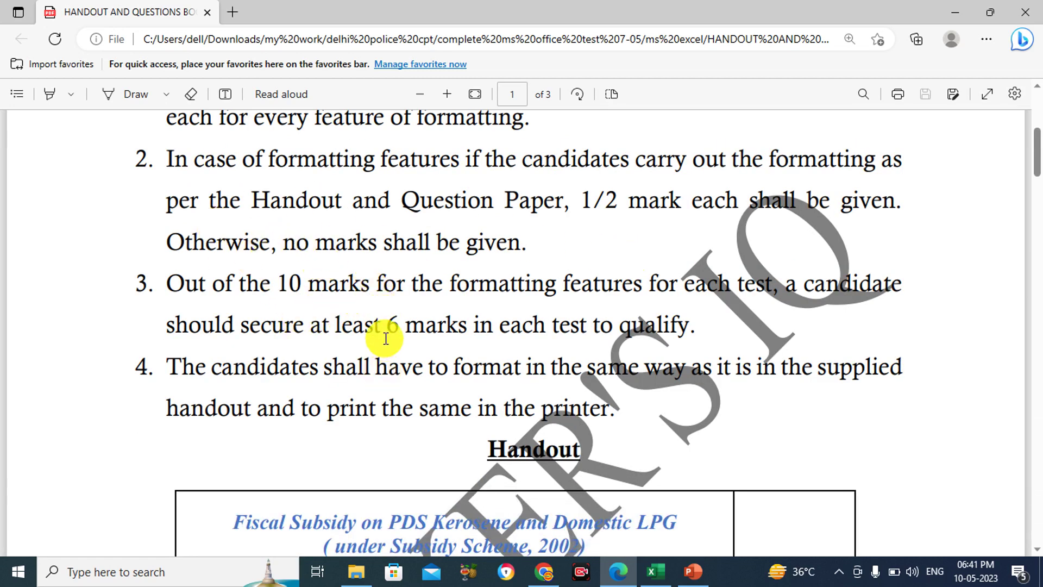
{"action": "scroll", "coordinate": [386, 337], "scroll_direction": "down", "scroll_amount": 2}
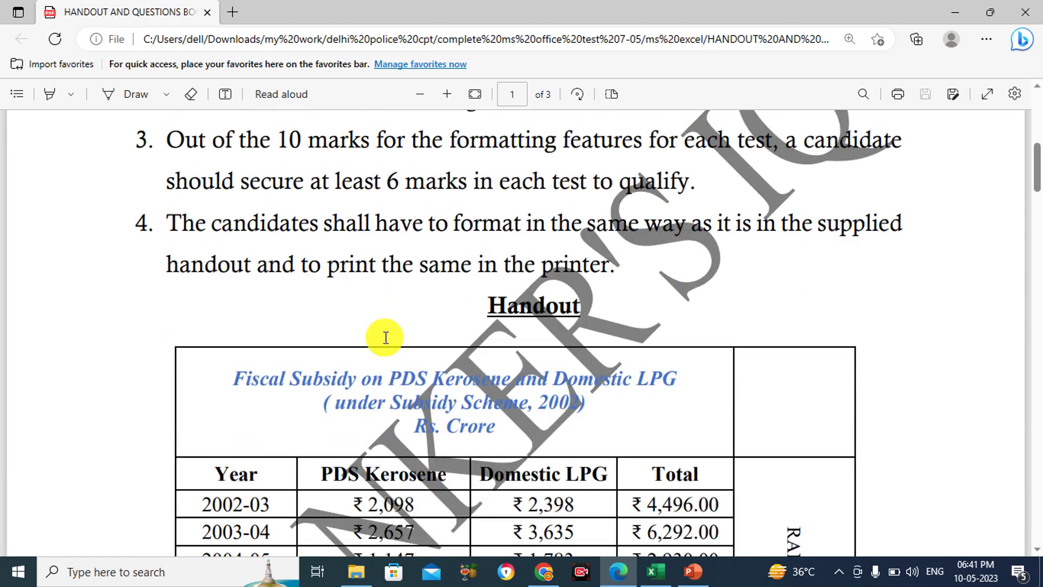
{"action": "scroll", "coordinate": [386, 337], "scroll_direction": "down", "scroll_amount": 1}
{"action": "scroll", "coordinate": [386, 337], "scroll_direction": "down", "scroll_amount": 1}
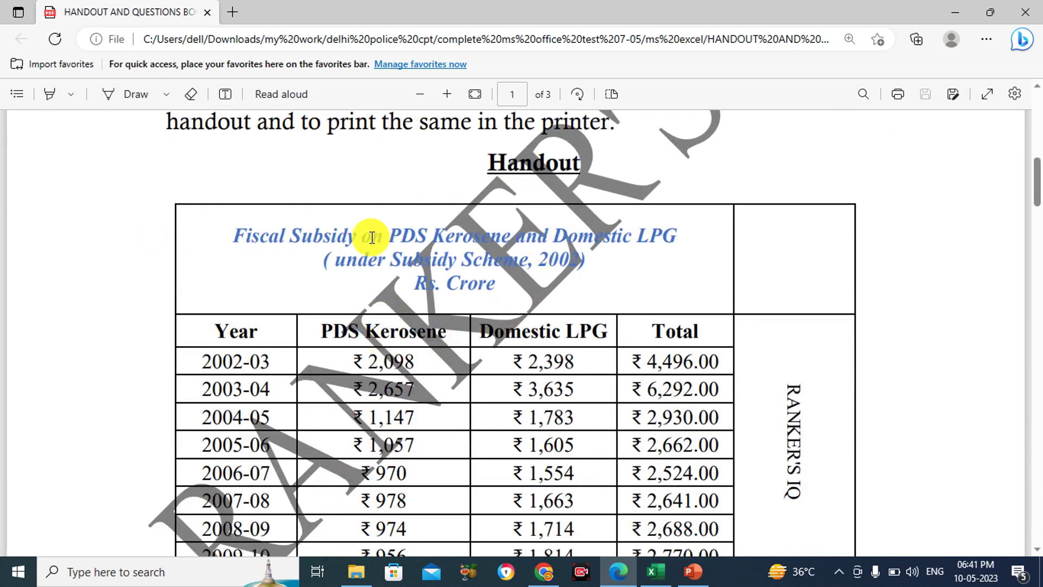
Zoom out and scroll down to the PDS Kerosene/Domestic LPG chart and NOTE list on page 2.
{"action": "left_click", "coordinate": [421, 93]}
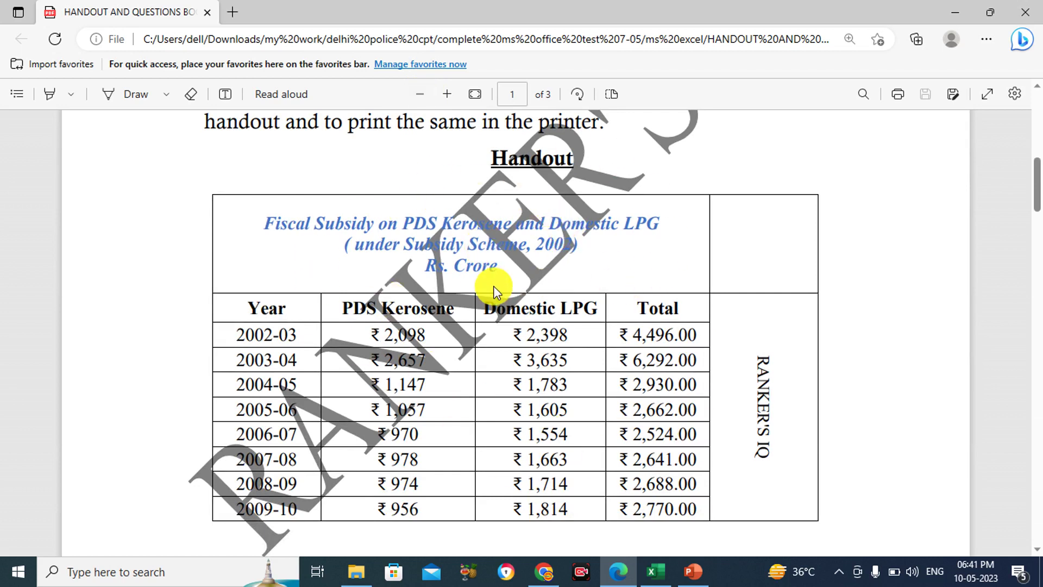
{"action": "scroll", "coordinate": [493, 286], "scroll_direction": "down", "scroll_amount": 4}
{"action": "scroll", "coordinate": [494, 285], "scroll_direction": "down", "scroll_amount": 4}
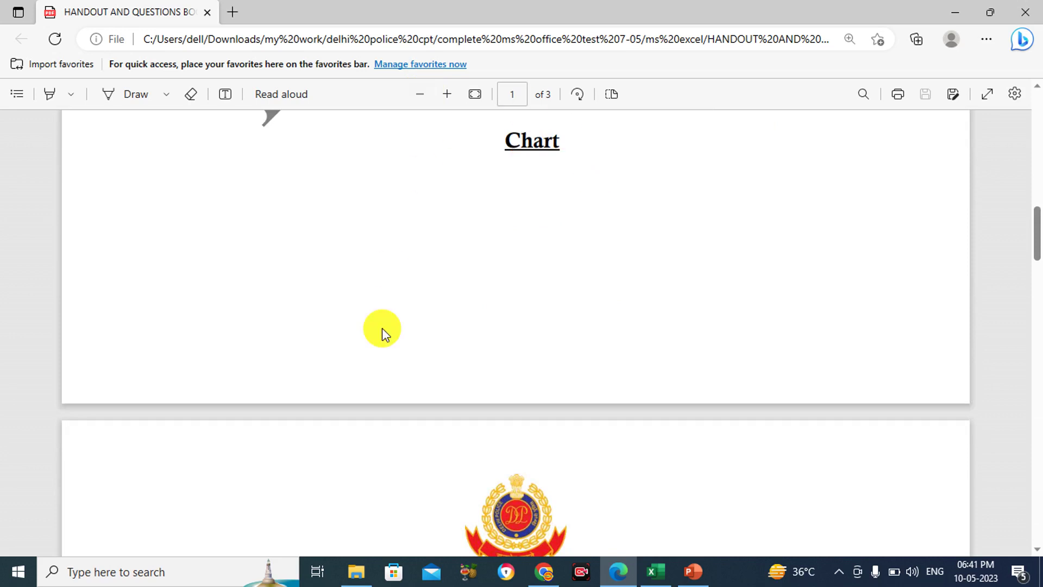
{"action": "scroll", "coordinate": [558, 322], "scroll_direction": "down", "scroll_amount": 5}
{"action": "scroll", "coordinate": [568, 326], "scroll_direction": "down", "scroll_amount": 2}
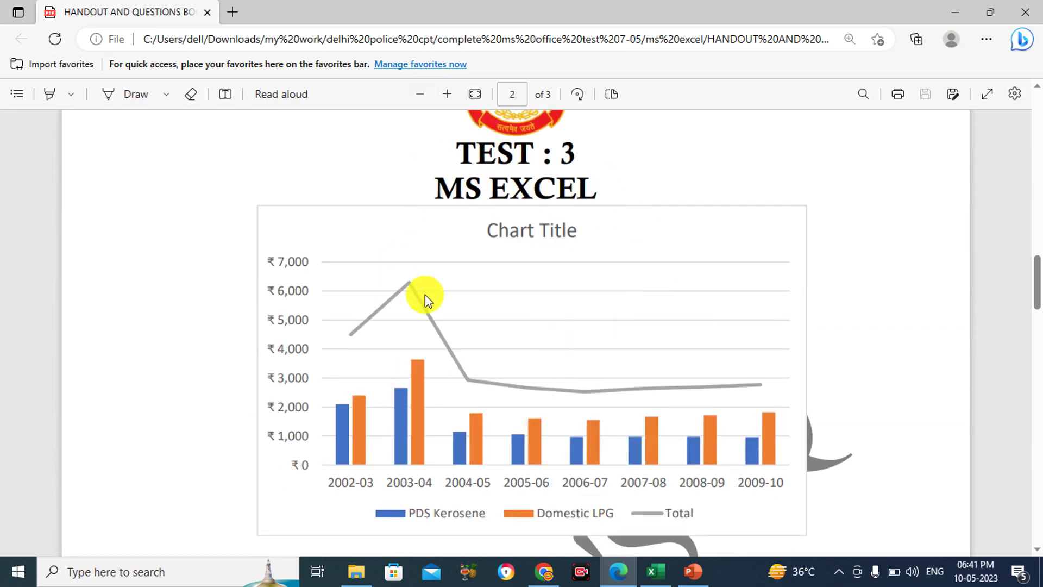
{"action": "scroll", "coordinate": [425, 295], "scroll_direction": "down", "scroll_amount": 6}
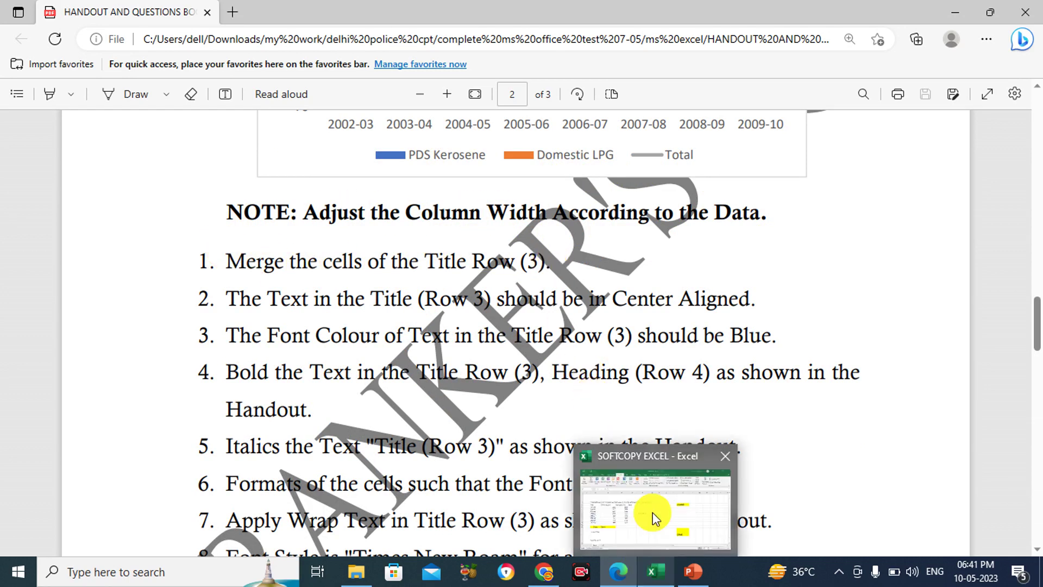
Compare the Excel sheet with the handout, then scroll the PDF back to the page-1 subsidy table.
{"action": "mouse_move", "coordinate": [651, 572]}
{"action": "left_click", "coordinate": [653, 506]}
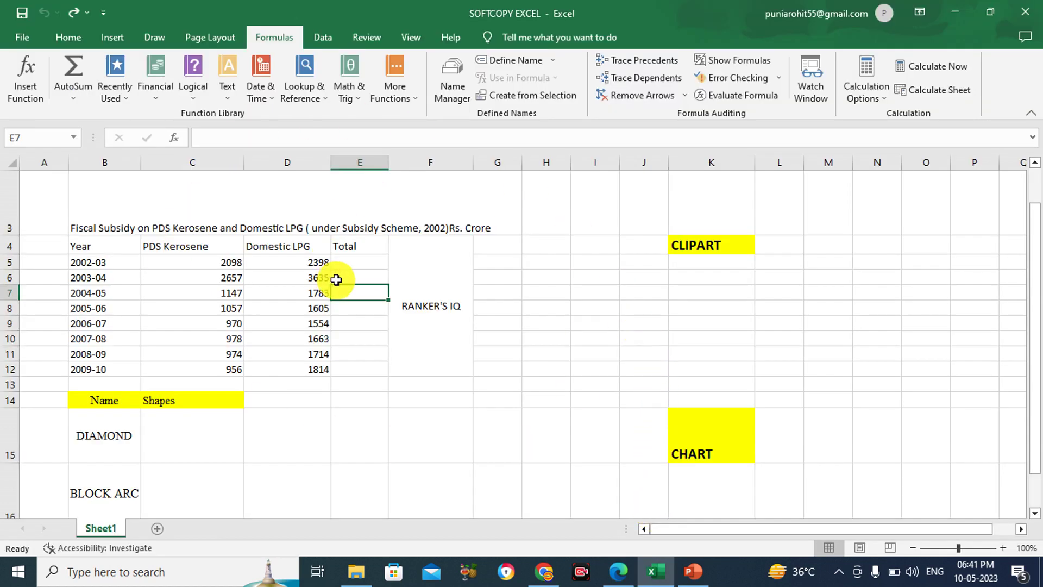
{"action": "mouse_move", "coordinate": [619, 572]}
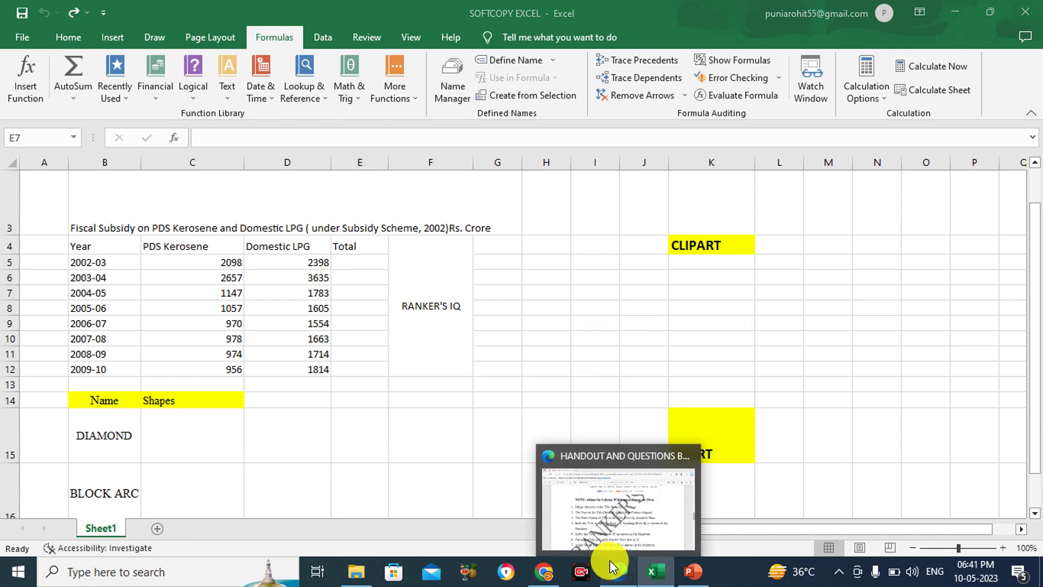
{"action": "left_click", "coordinate": [613, 567]}
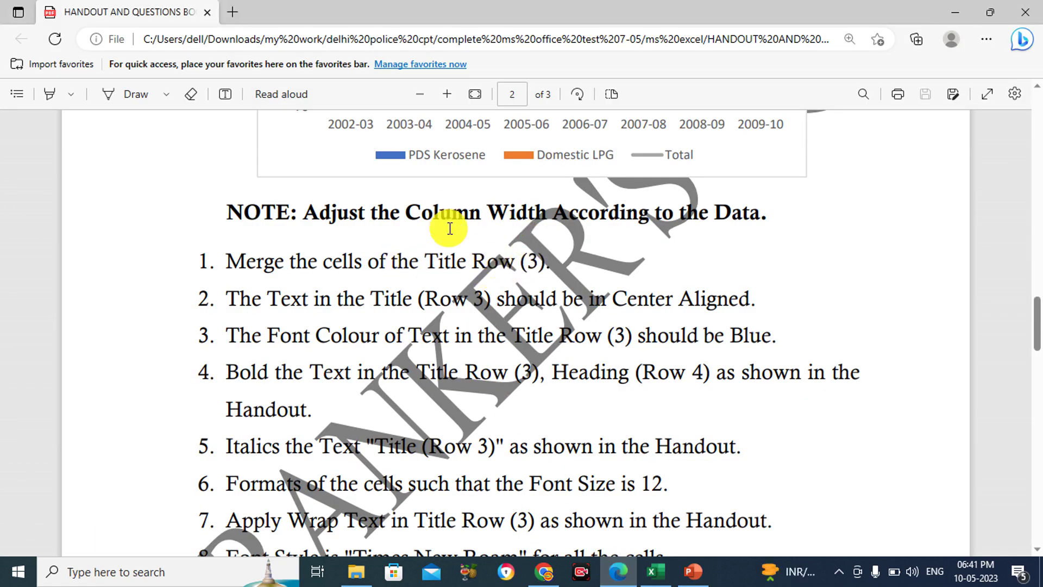
{"action": "left_click", "coordinate": [655, 500]}
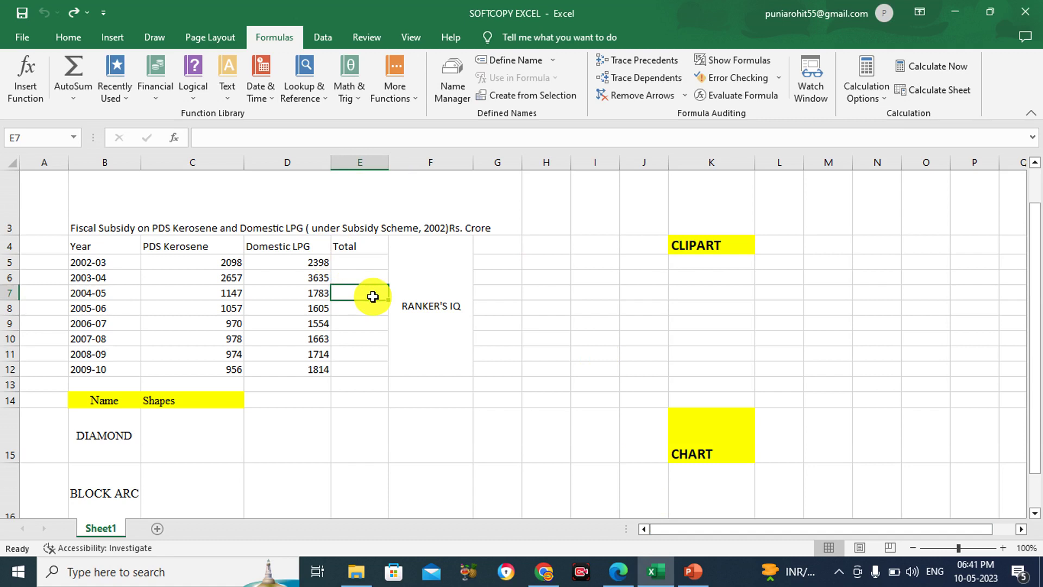
{"action": "left_click", "coordinate": [618, 570]}
{"action": "scroll", "coordinate": [542, 383], "scroll_direction": "up", "scroll_amount": 5}
{"action": "scroll", "coordinate": [538, 381], "scroll_direction": "up", "scroll_amount": 5}
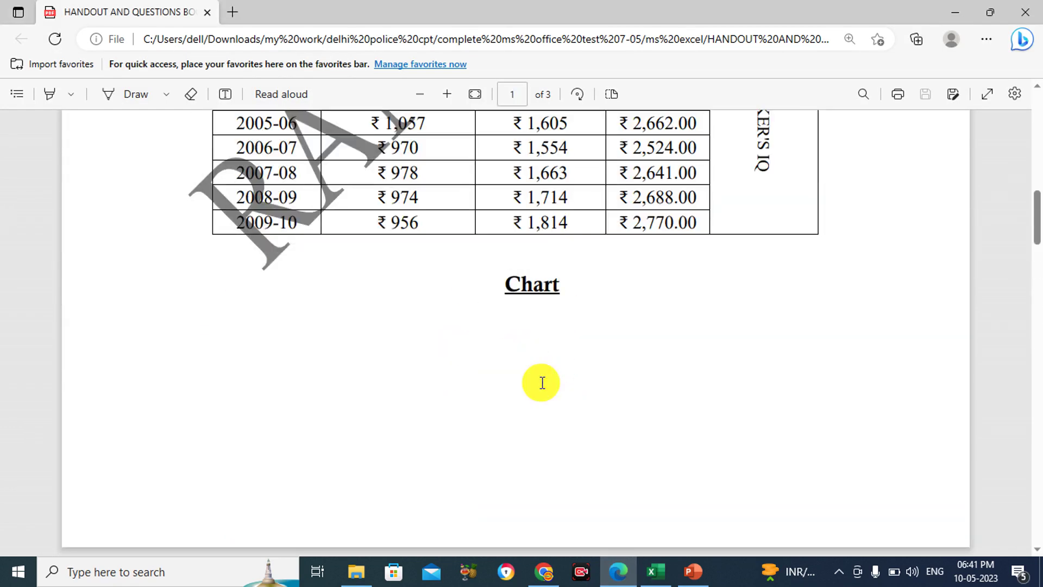
{"action": "scroll", "coordinate": [521, 375], "scroll_direction": "up", "scroll_amount": 3}
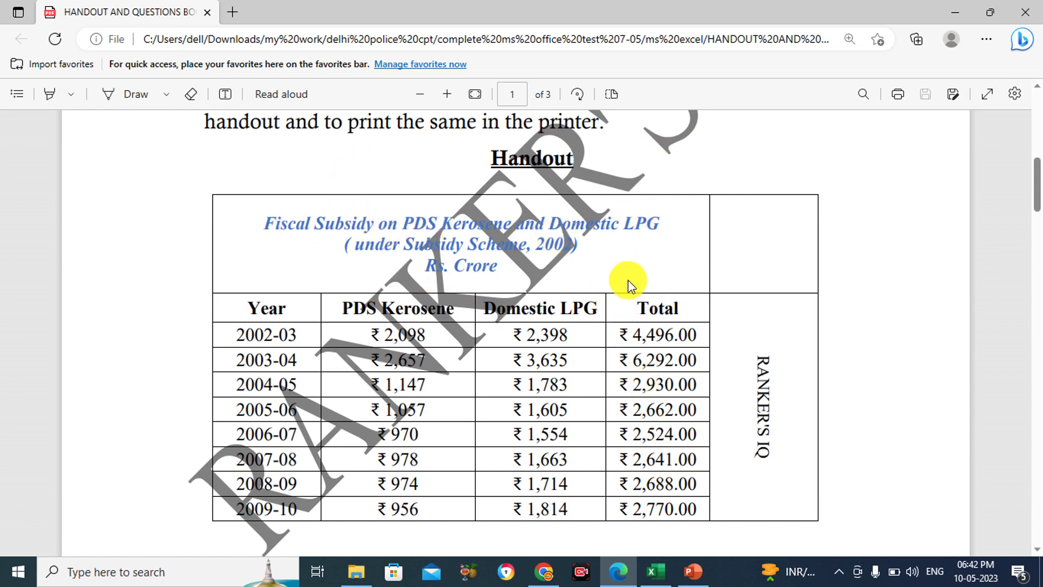
Select B3:E3 and apply Merge Cells from the Home tab's Merge & Center menu.
{"action": "left_click", "coordinate": [656, 575]}
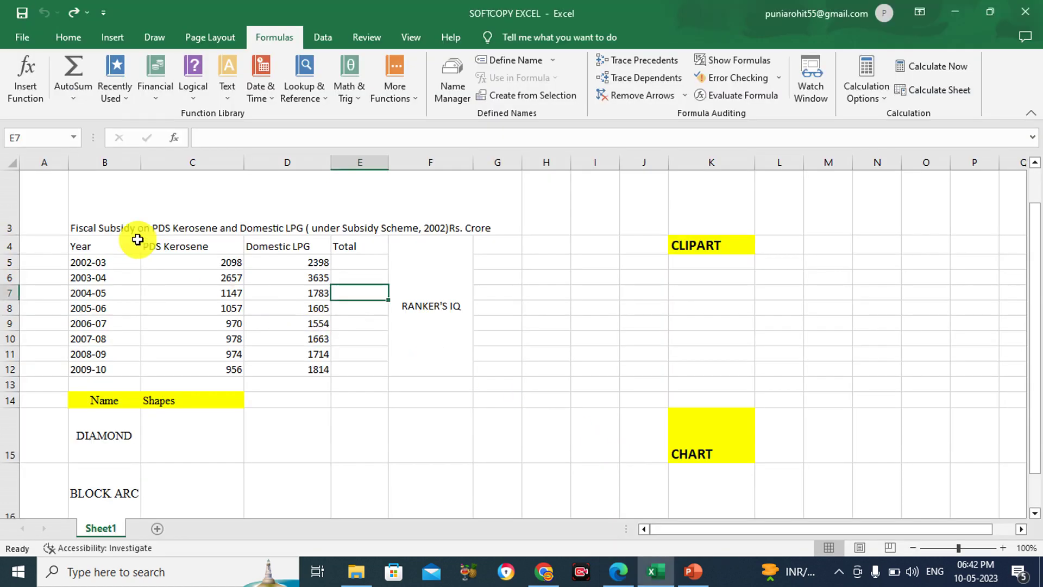
{"action": "left_click", "coordinate": [99, 226]}
{"action": "left_click_drag", "start_coordinate": [99, 226], "coordinate": [359, 227]}
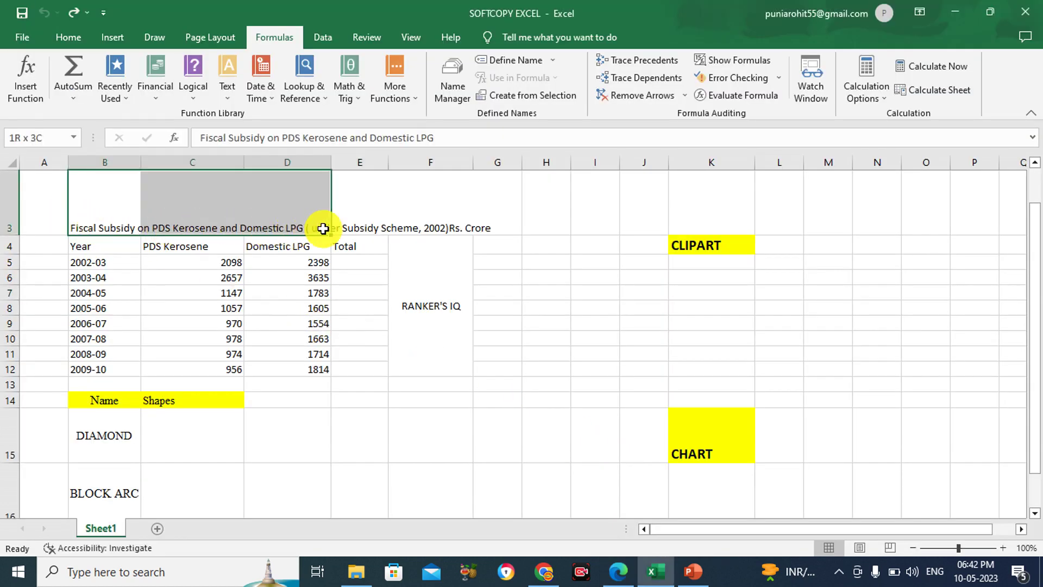
{"action": "left_click", "coordinate": [69, 36]}
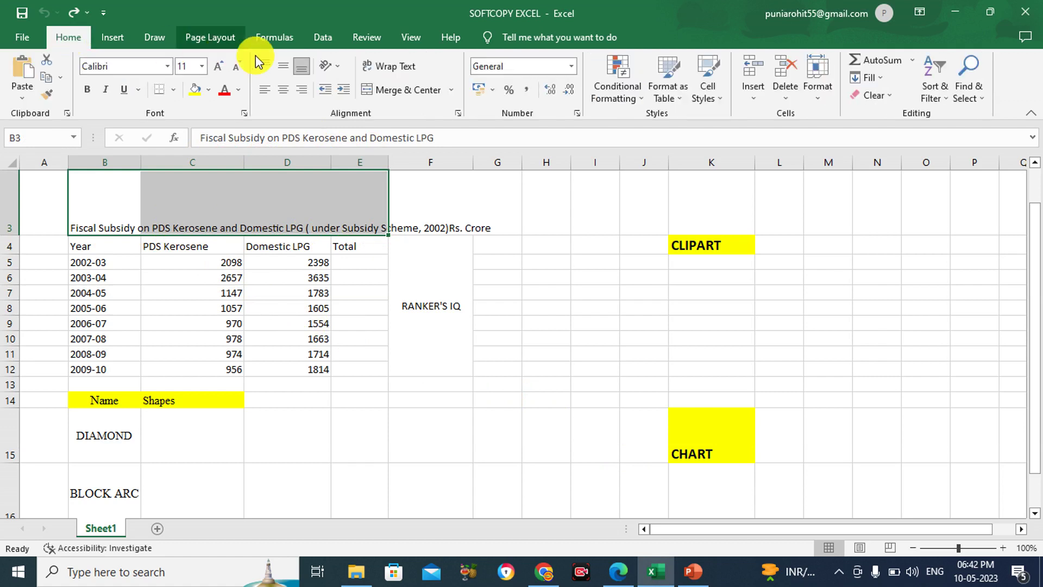
{"action": "left_click", "coordinate": [451, 90]}
{"action": "left_click", "coordinate": [440, 146]}
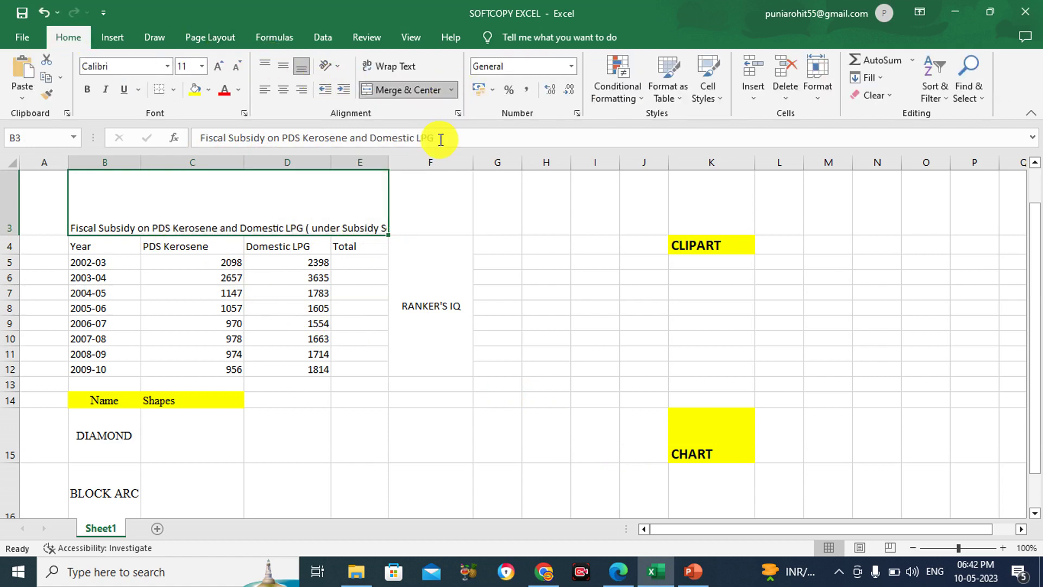
Scroll the handout PDF down to page 2's numbered formatting instructions.
{"action": "left_click", "coordinate": [618, 570]}
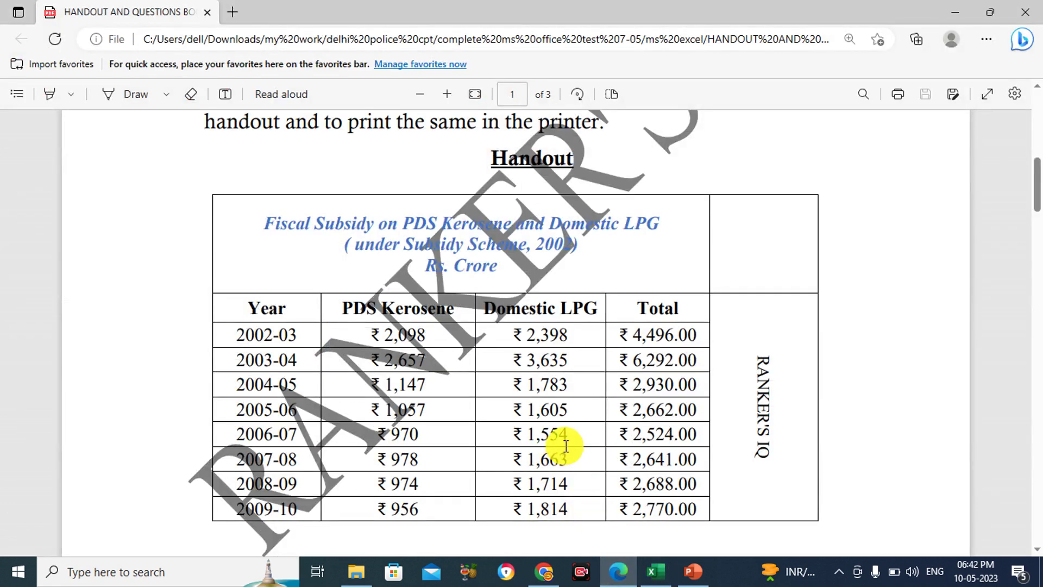
{"action": "scroll", "coordinate": [566, 445], "scroll_direction": "down", "scroll_amount": 4}
{"action": "scroll", "coordinate": [566, 445], "scroll_direction": "down", "scroll_amount": 4}
{"action": "scroll", "coordinate": [566, 446], "scroll_direction": "down", "scroll_amount": 4}
{"action": "scroll", "coordinate": [565, 445], "scroll_direction": "down", "scroll_amount": 2}
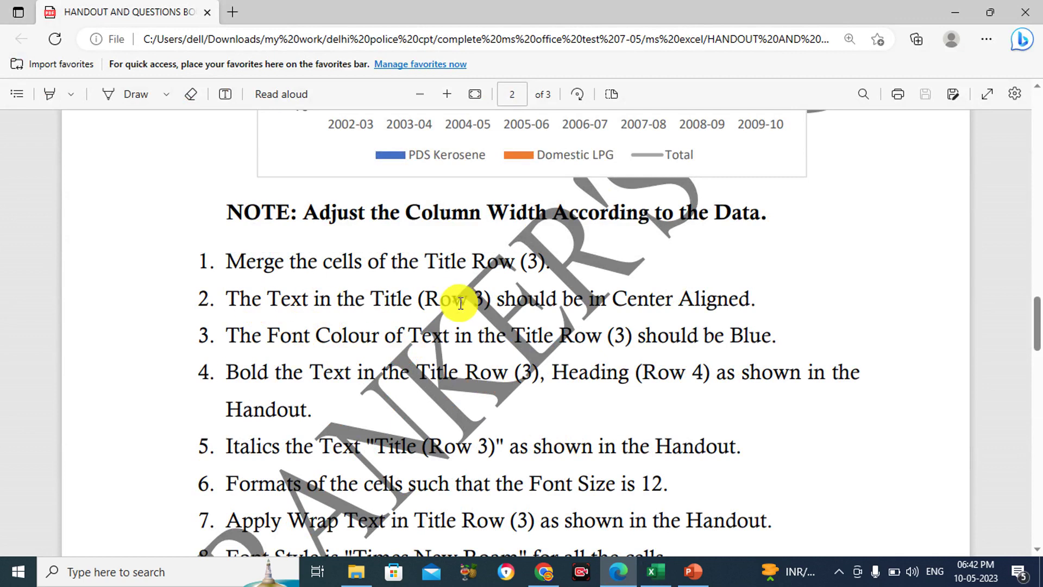
Scroll the handout up to the page-1 table and briefly glance at the Excel workbook.
{"action": "scroll", "coordinate": [587, 312], "scroll_direction": "up", "scroll_amount": 5}
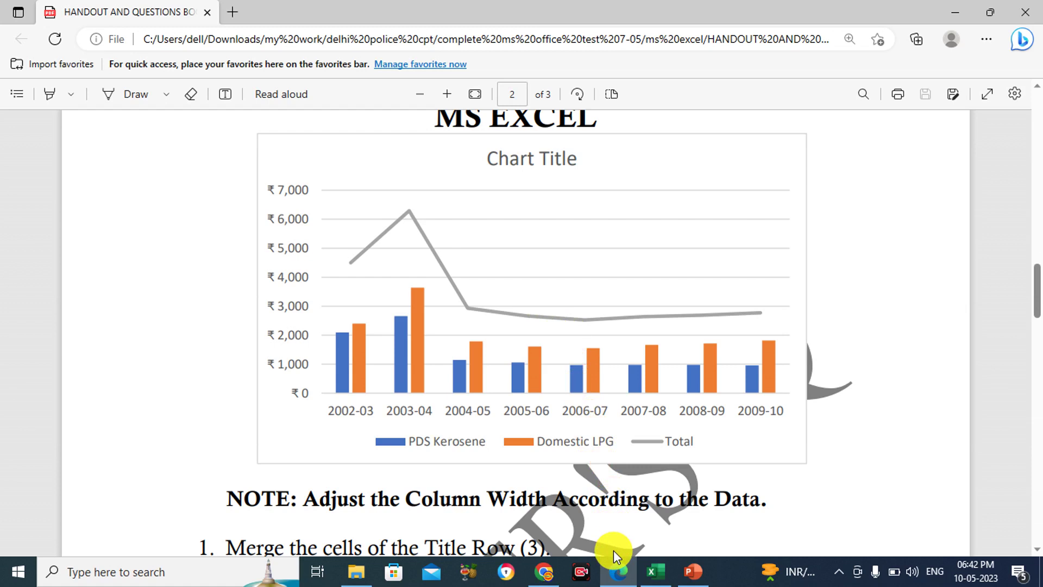
{"action": "scroll", "coordinate": [445, 220], "scroll_direction": "up", "scroll_amount": 5}
{"action": "scroll", "coordinate": [445, 220], "scroll_direction": "up", "scroll_amount": 5}
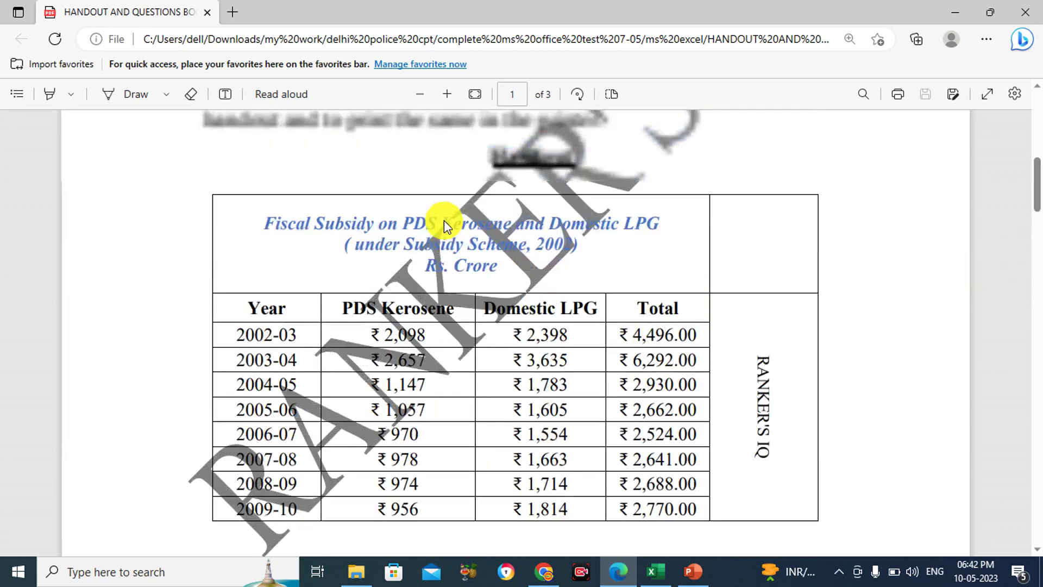
{"action": "scroll", "coordinate": [444, 220], "scroll_direction": "up", "scroll_amount": 1}
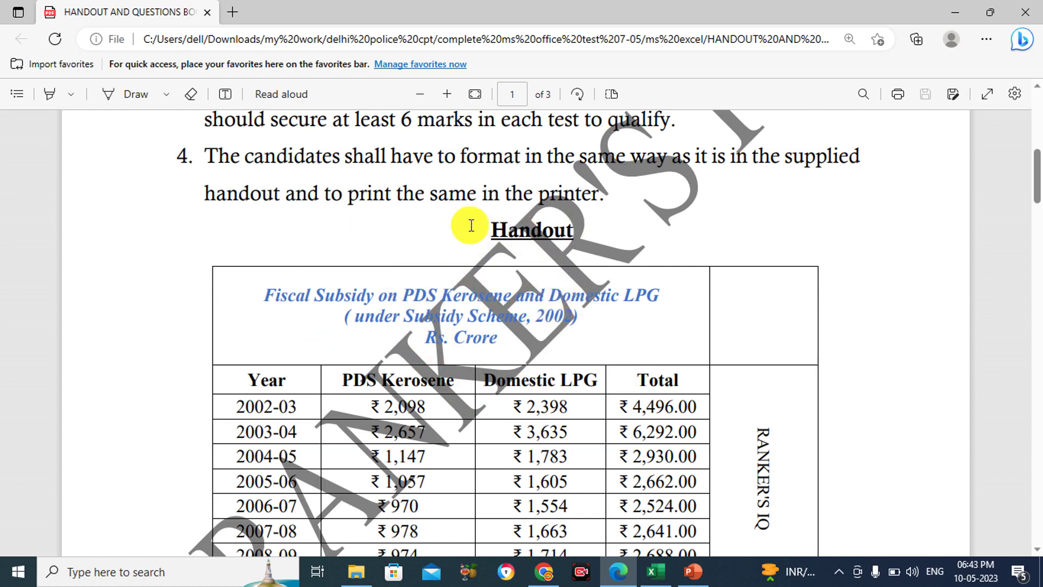
{"action": "mouse_move", "coordinate": [651, 572]}
{"action": "left_click", "coordinate": [659, 533]}
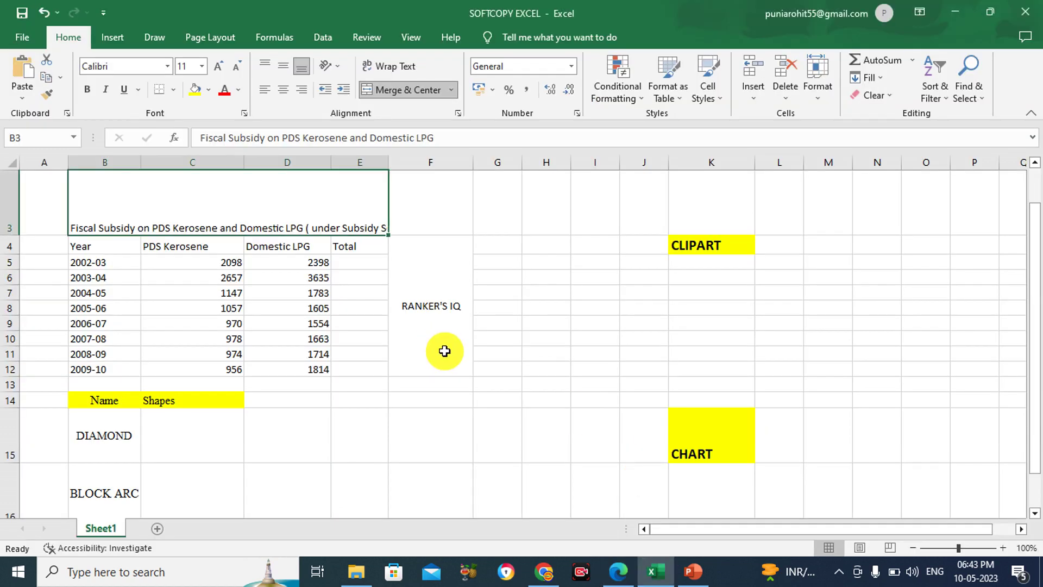
{"action": "left_click", "coordinate": [618, 568]}
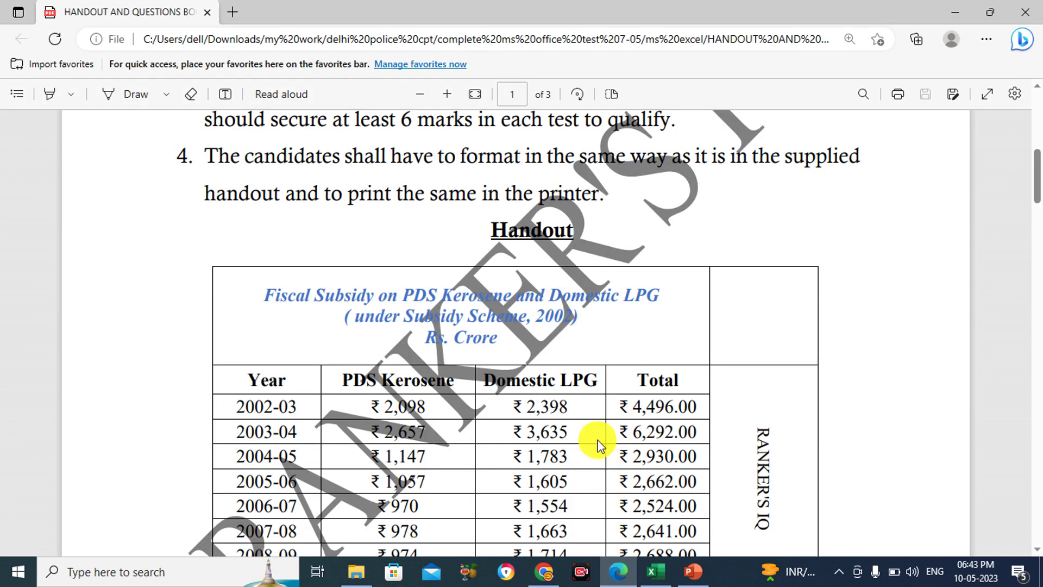
Scroll through the chart and NOTE list for the title-row instructions, then return to Excel.
{"action": "scroll", "coordinate": [596, 433], "scroll_direction": "down", "scroll_amount": 10}
{"action": "scroll", "coordinate": [595, 433], "scroll_direction": "down", "scroll_amount": 8}
{"action": "scroll", "coordinate": [595, 433], "scroll_direction": "up", "scroll_amount": 2}
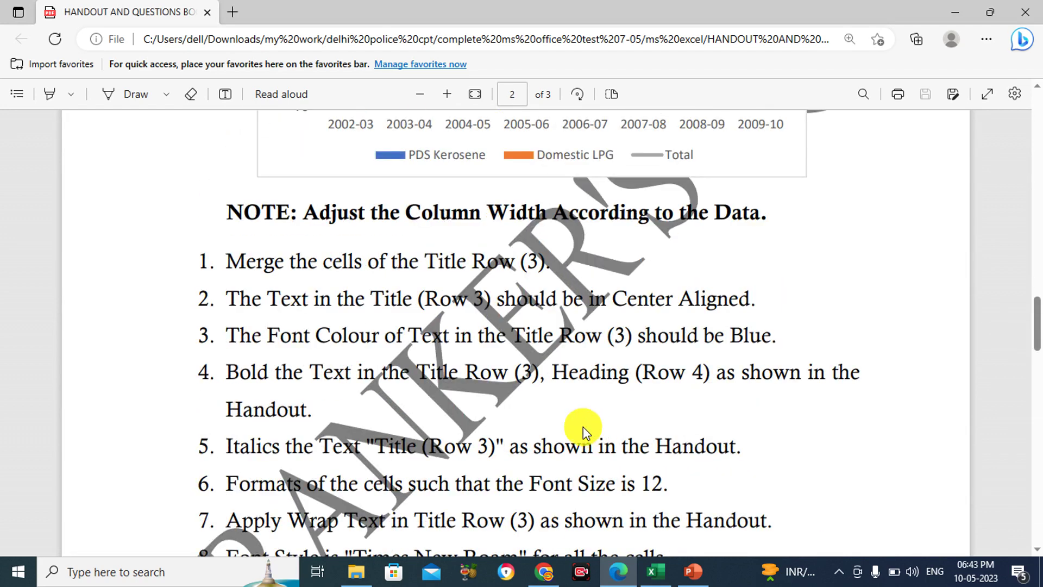
{"action": "scroll", "coordinate": [582, 426], "scroll_direction": "down", "scroll_amount": 1}
{"action": "scroll", "coordinate": [582, 426], "scroll_direction": "down", "scroll_amount": 3}
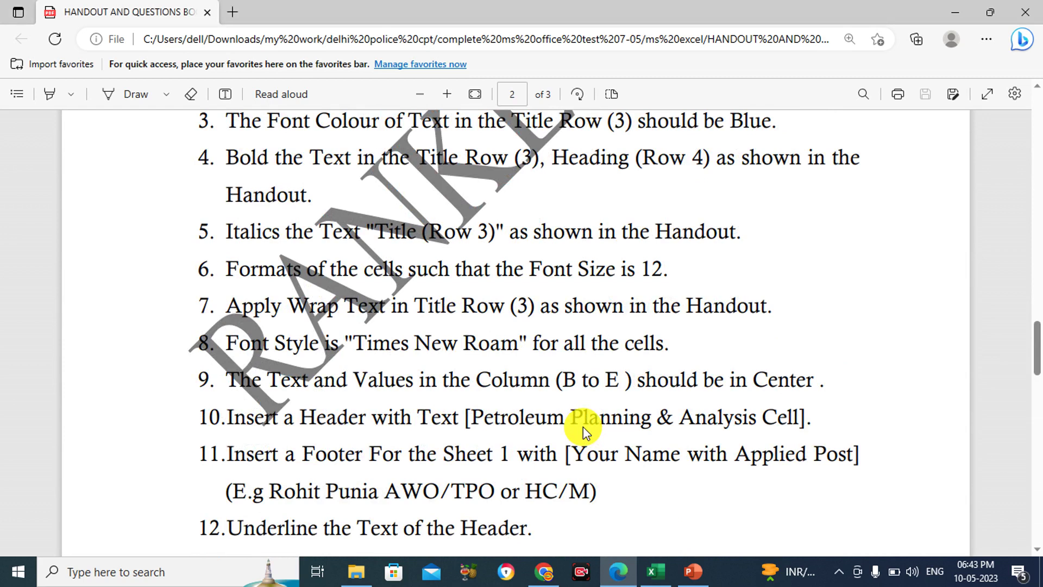
{"action": "scroll", "coordinate": [582, 426], "scroll_direction": "down", "scroll_amount": 3}
{"action": "scroll", "coordinate": [583, 426], "scroll_direction": "up", "scroll_amount": 5}
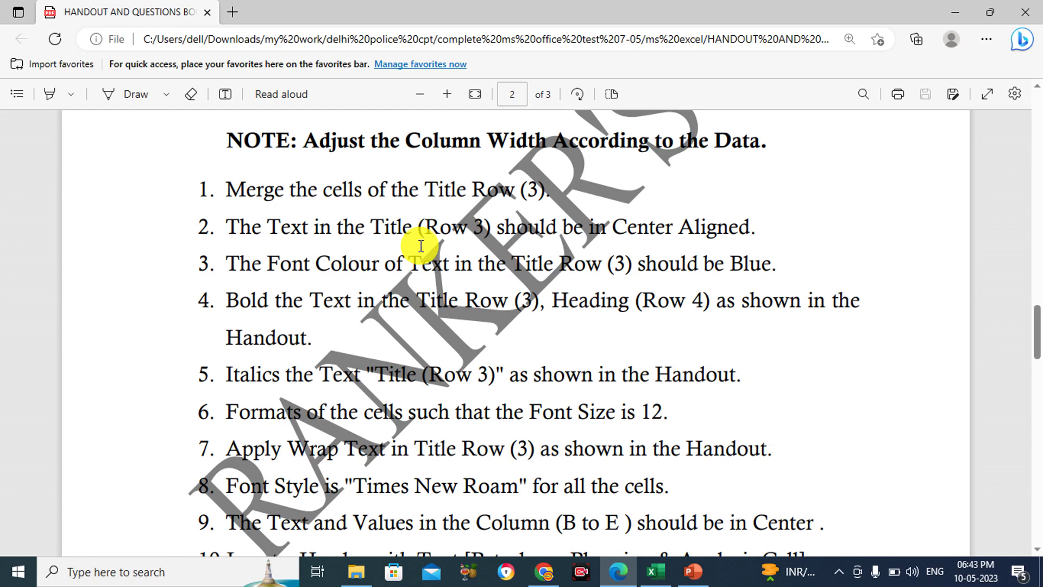
{"action": "scroll", "coordinate": [421, 245], "scroll_direction": "down", "scroll_amount": 1}
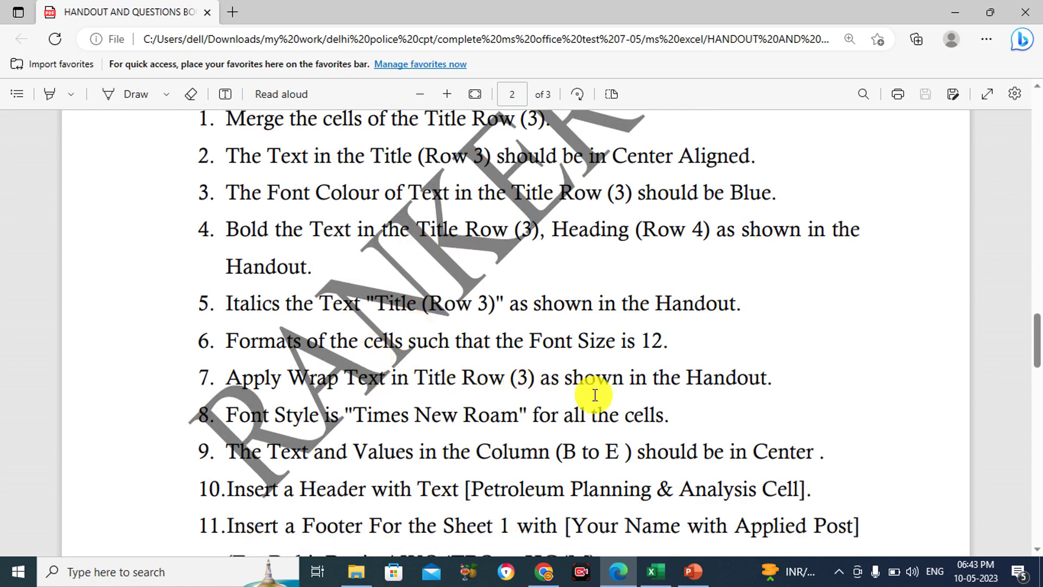
{"action": "mouse_move", "coordinate": [651, 572]}
{"action": "left_click", "coordinate": [659, 533]}
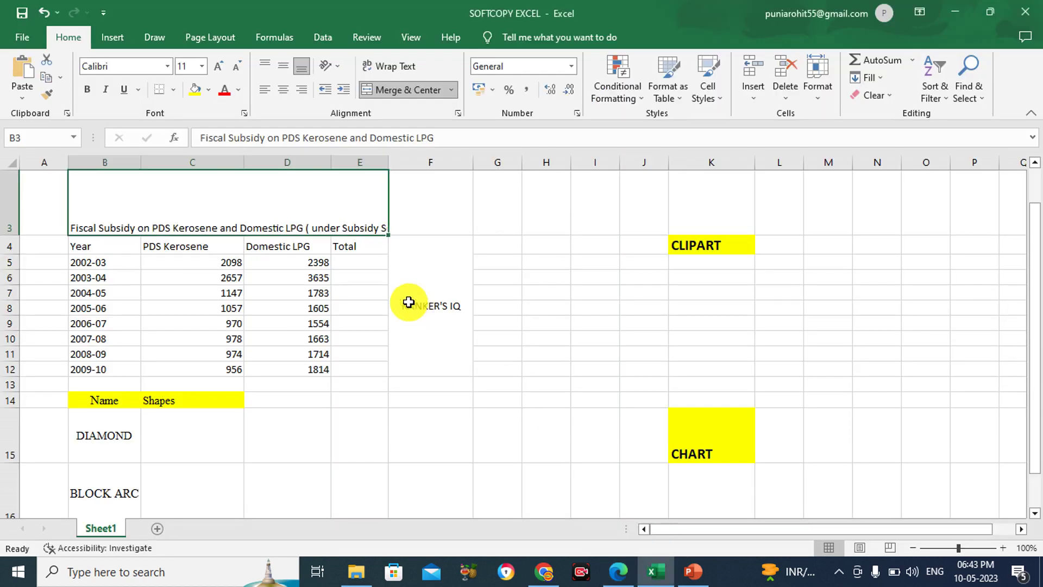
Apply Wrap Text, Center and Middle Align to the merged B3 title.
{"action": "left_click", "coordinate": [421, 69]}
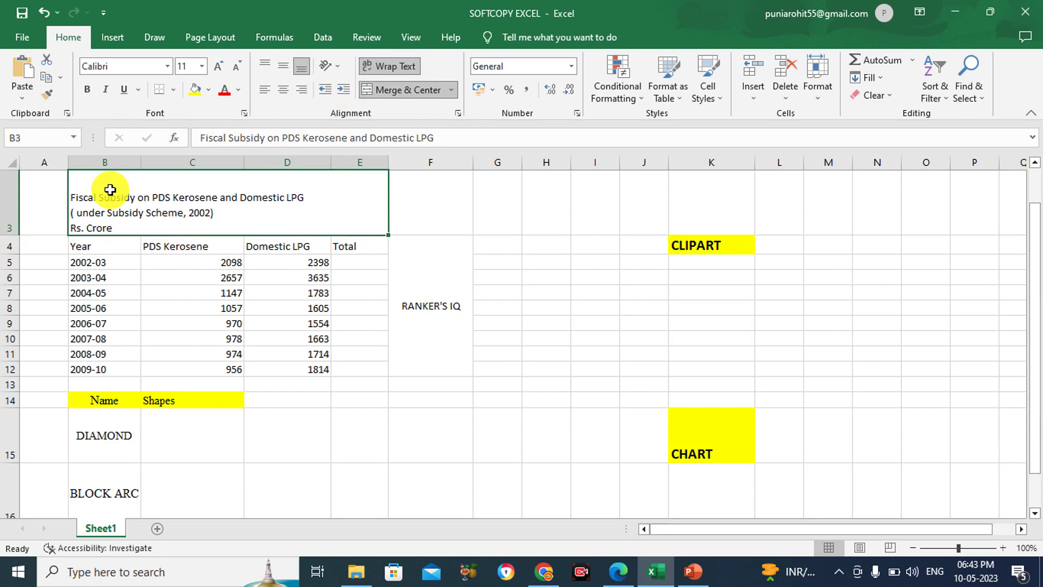
{"action": "left_click", "coordinate": [283, 90]}
{"action": "left_click", "coordinate": [282, 67]}
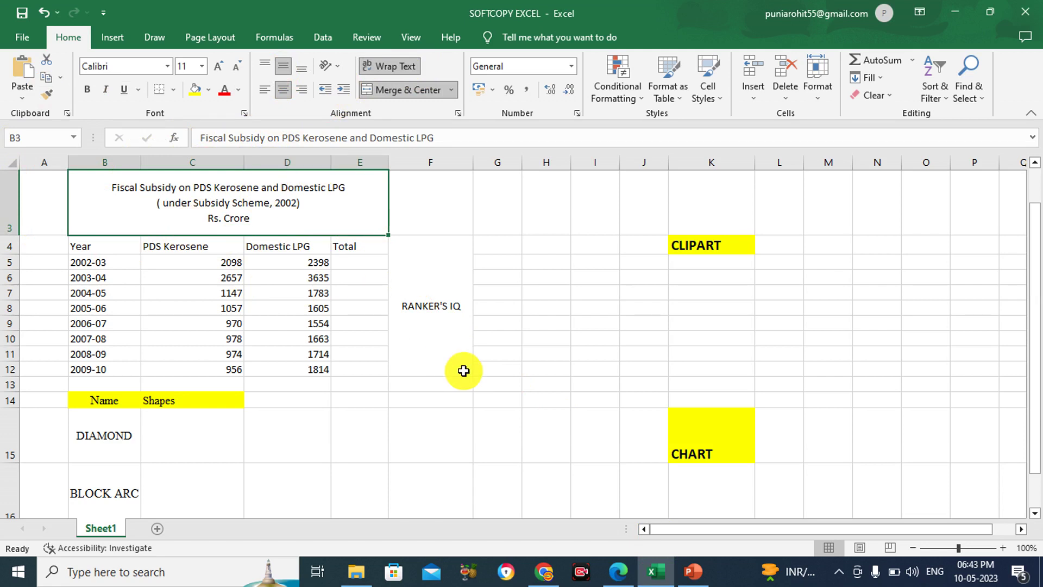
{"action": "mouse_move", "coordinate": [619, 572]}
{"action": "left_click", "coordinate": [617, 516]}
{"action": "scroll", "coordinate": [451, 280], "scroll_direction": "up", "scroll_amount": 5}
{"action": "scroll", "coordinate": [451, 279], "scroll_direction": "down", "scroll_amount": 1}
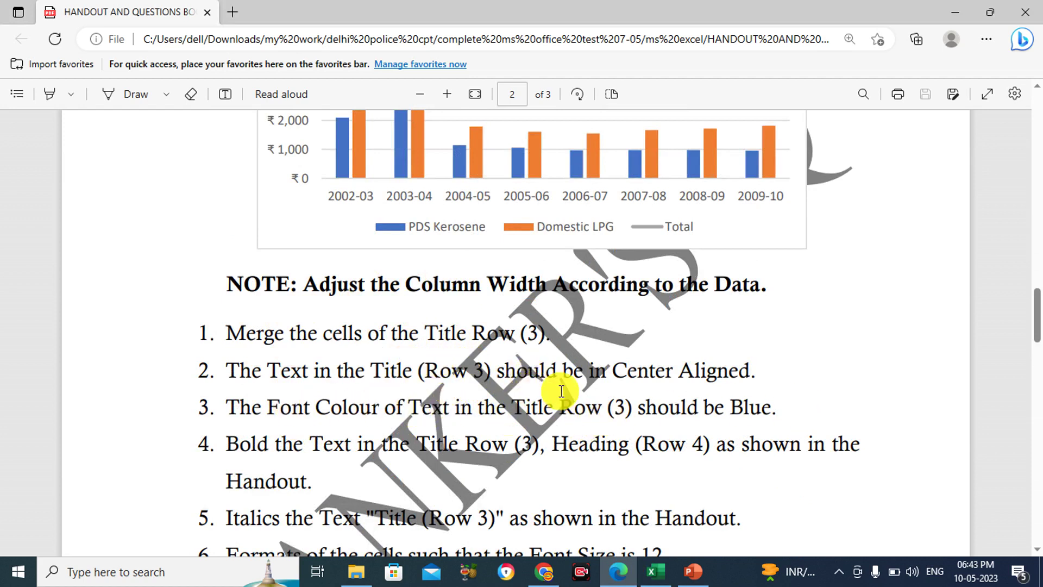
Colour the B3 title text blue from the Font Color palette.
{"action": "scroll", "coordinate": [564, 400], "scroll_direction": "up", "scroll_amount": 8}
{"action": "scroll", "coordinate": [562, 396], "scroll_direction": "up", "scroll_amount": 5}
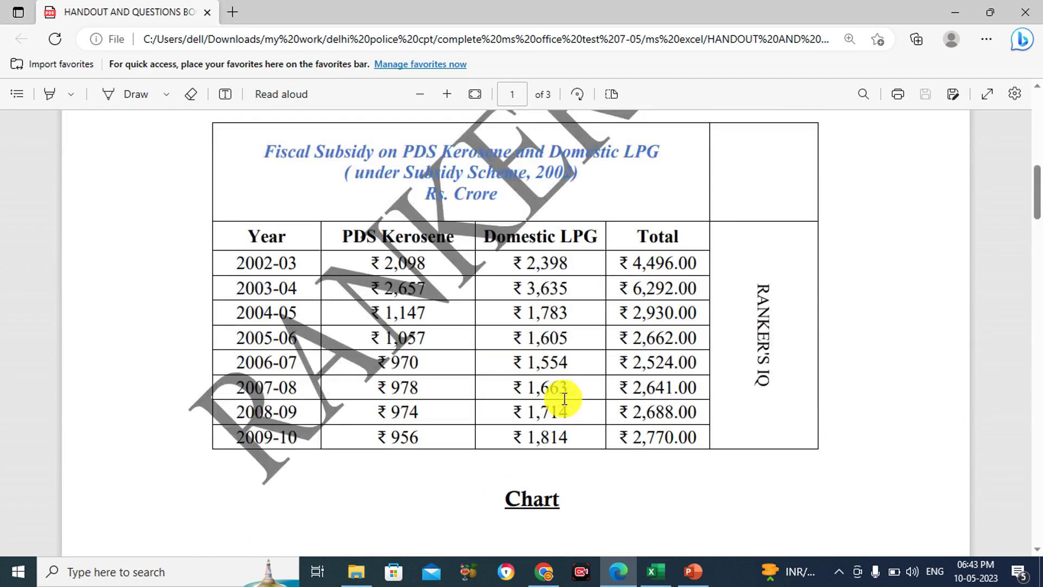
{"action": "scroll", "coordinate": [562, 401], "scroll_direction": "up", "scroll_amount": 3}
{"action": "mouse_move", "coordinate": [657, 572]}
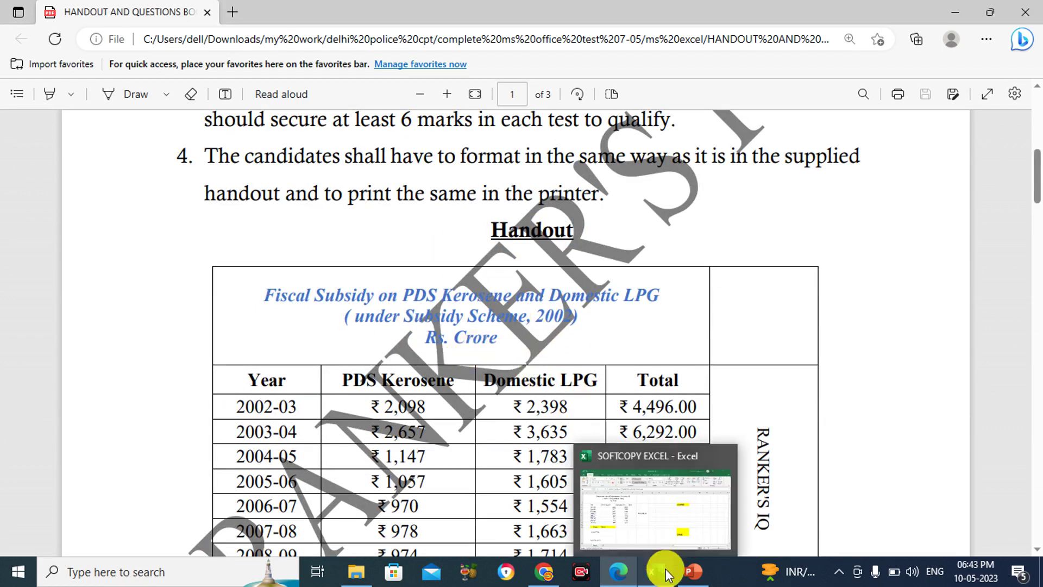
{"action": "left_click", "coordinate": [663, 524]}
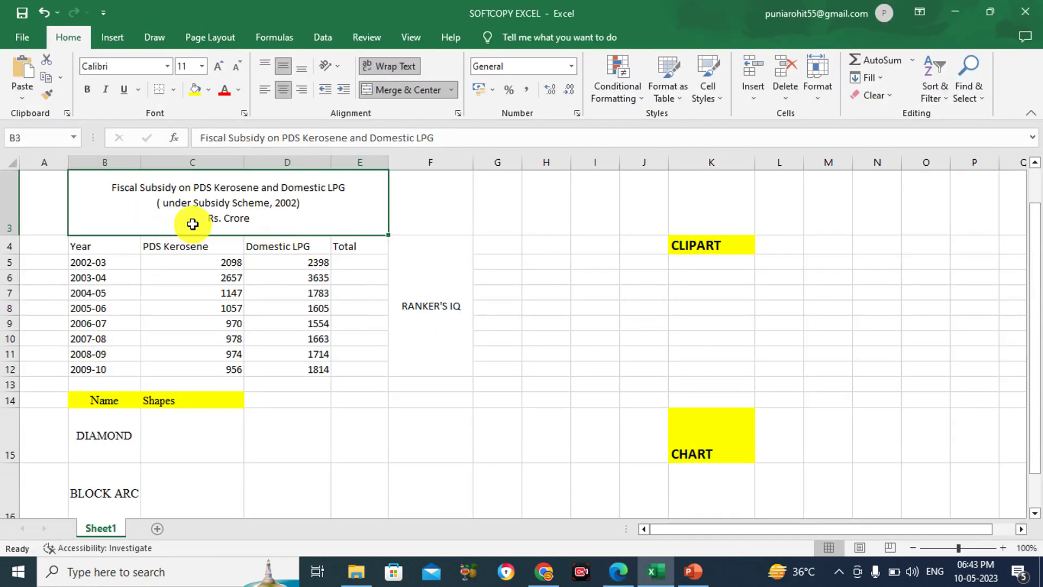
{"action": "left_click", "coordinate": [240, 89]}
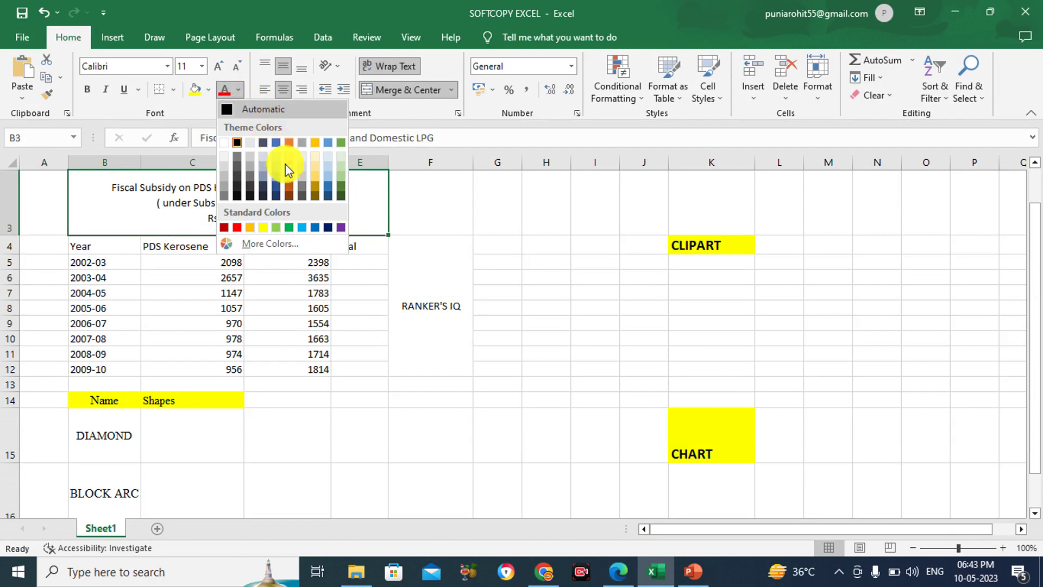
{"action": "left_click", "coordinate": [318, 228]}
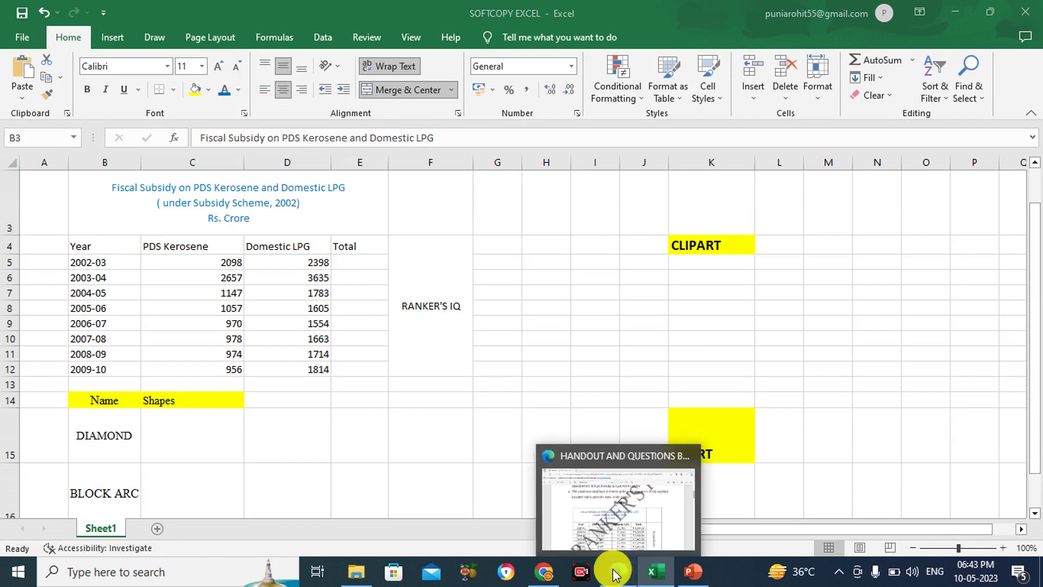
After rechecking the handout, change the title font to a lighter blue standard colour.
{"action": "left_click", "coordinate": [615, 570]}
{"action": "scroll", "coordinate": [555, 446], "scroll_direction": "down", "scroll_amount": 10}
{"action": "scroll", "coordinate": [555, 447], "scroll_direction": "down", "scroll_amount": 10}
{"action": "scroll", "coordinate": [555, 446], "scroll_direction": "down", "scroll_amount": 5}
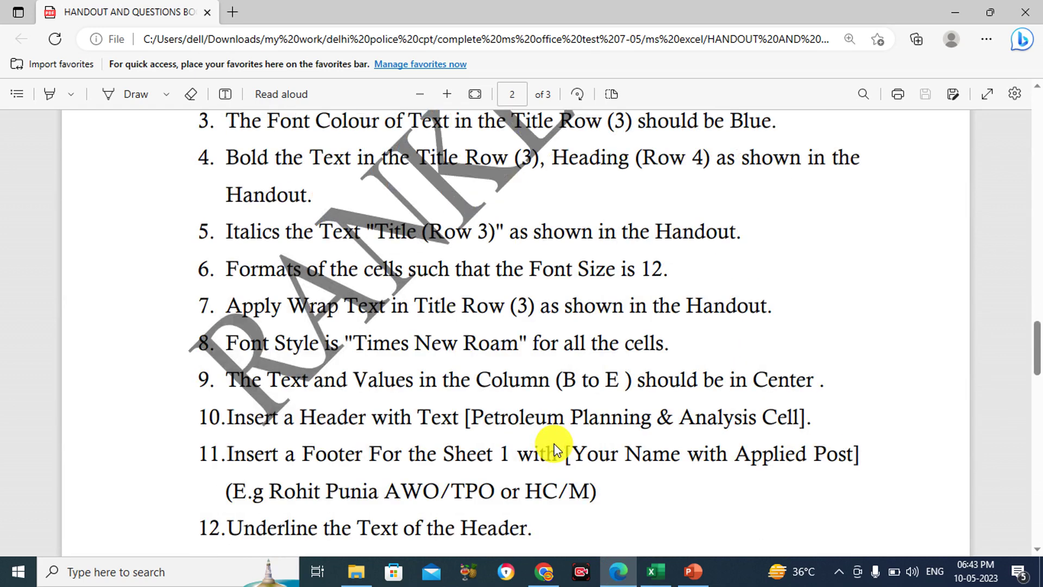
{"action": "scroll", "coordinate": [554, 447], "scroll_direction": "up", "scroll_amount": 4}
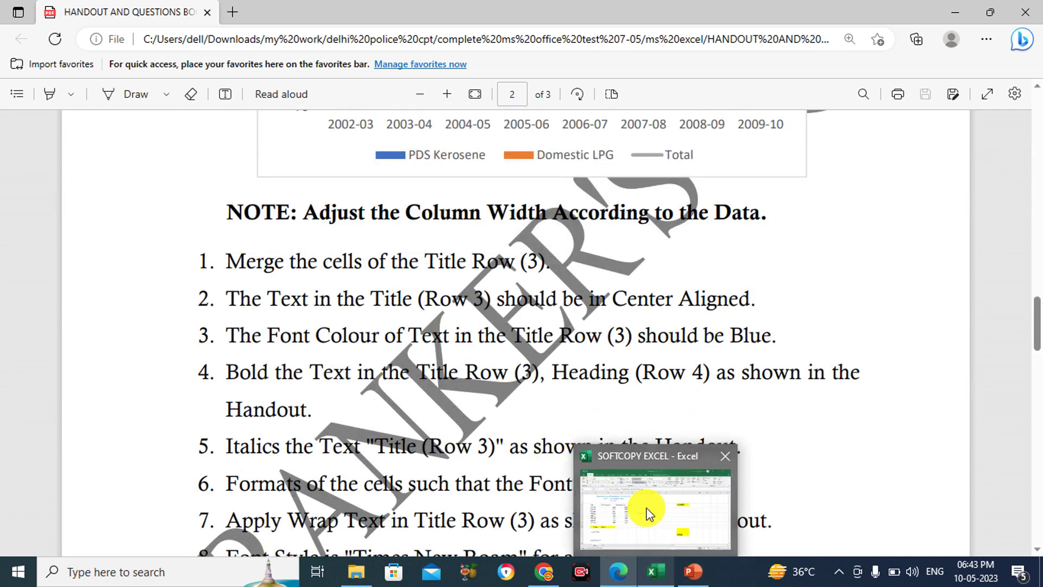
{"action": "mouse_move", "coordinate": [651, 571]}
{"action": "left_click", "coordinate": [647, 508]}
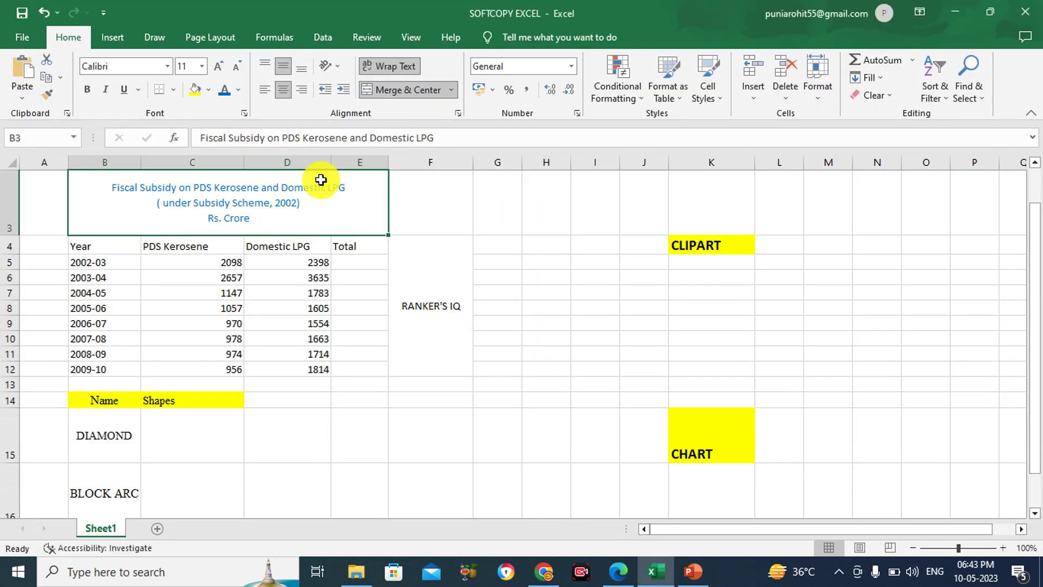
{"action": "left_click", "coordinate": [239, 94]}
{"action": "left_click", "coordinate": [303, 225]}
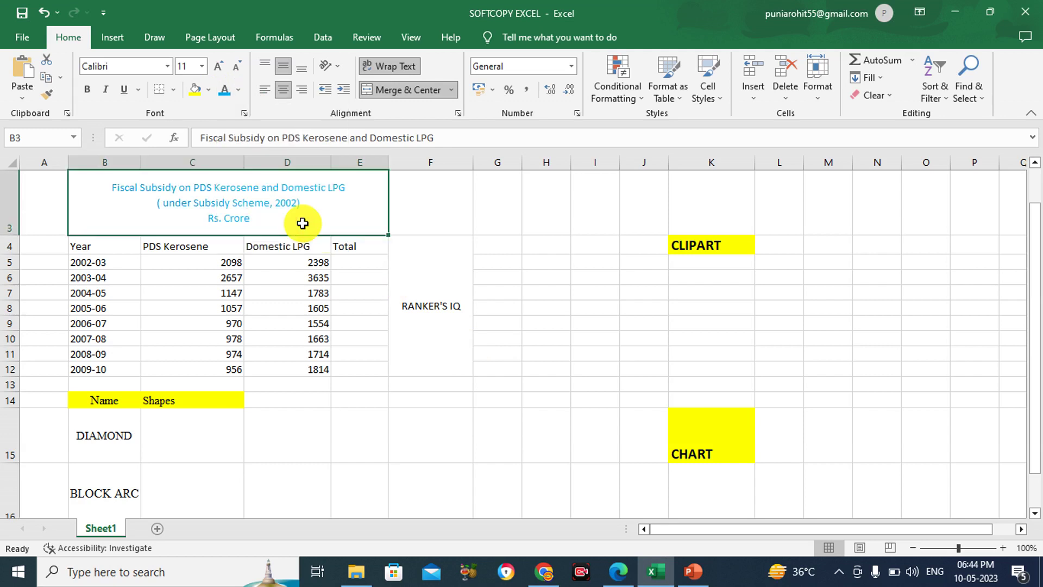
{"action": "left_click", "coordinate": [618, 571]}
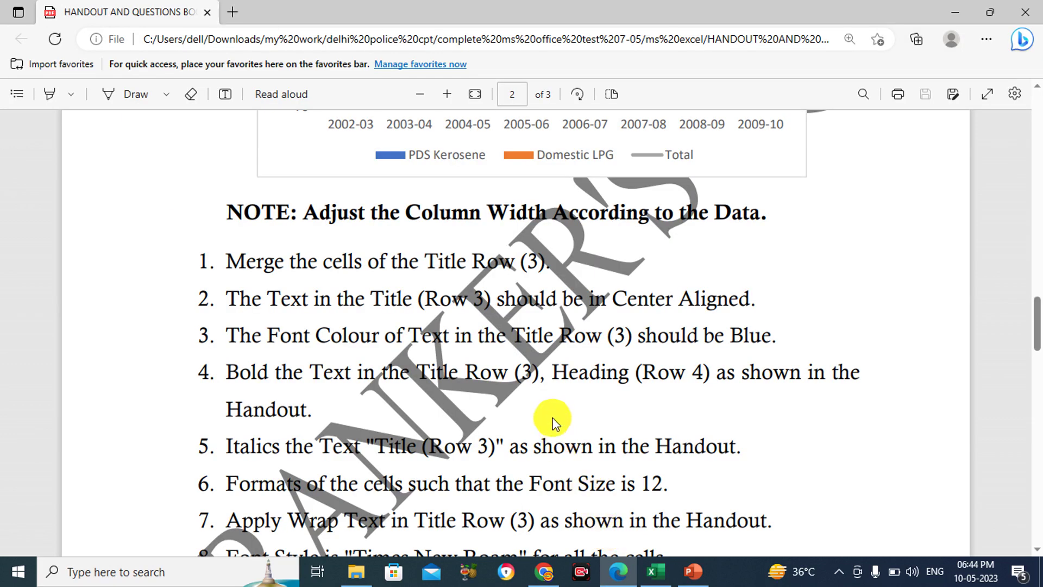
Highlight the handout's table title to check its styling.
{"action": "scroll", "coordinate": [546, 393], "scroll_direction": "down", "scroll_amount": 1}
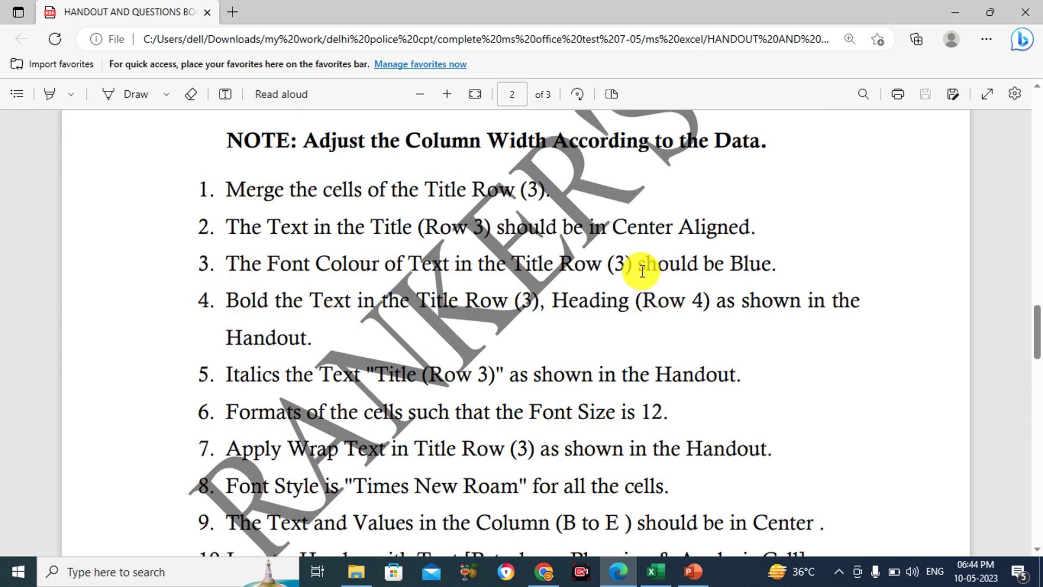
{"action": "scroll", "coordinate": [581, 318], "scroll_direction": "up", "scroll_amount": 5}
{"action": "scroll", "coordinate": [581, 319], "scroll_direction": "up", "scroll_amount": 5}
{"action": "scroll", "coordinate": [581, 319], "scroll_direction": "up", "scroll_amount": 5}
{"action": "scroll", "coordinate": [581, 318], "scroll_direction": "down", "scroll_amount": 1}
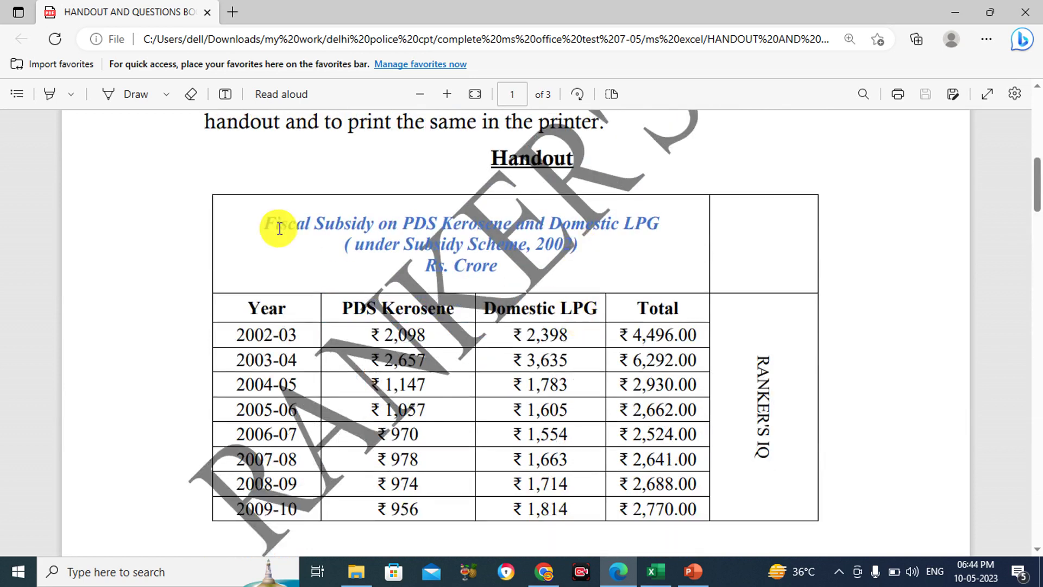
{"action": "left_click_drag", "start_coordinate": [280, 228], "coordinate": [559, 284]}
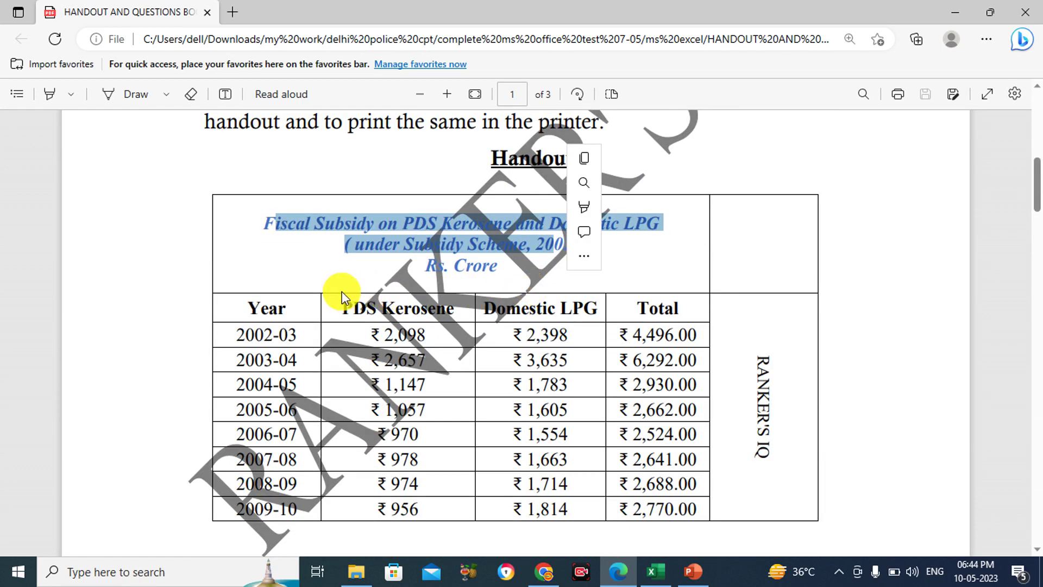
Bold the B3 title and the Year-to-Total heading row B4:E4.
{"action": "left_click", "coordinate": [656, 571]}
{"action": "left_click", "coordinate": [88, 89]}
{"action": "left_click_drag", "start_coordinate": [112, 246], "coordinate": [340, 246]}
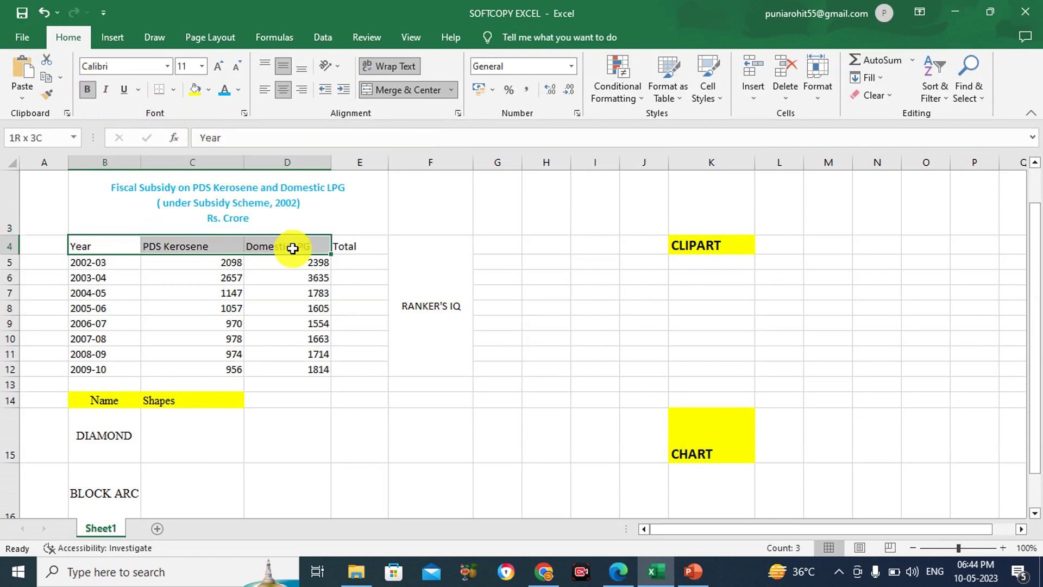
{"action": "left_click", "coordinate": [87, 90]}
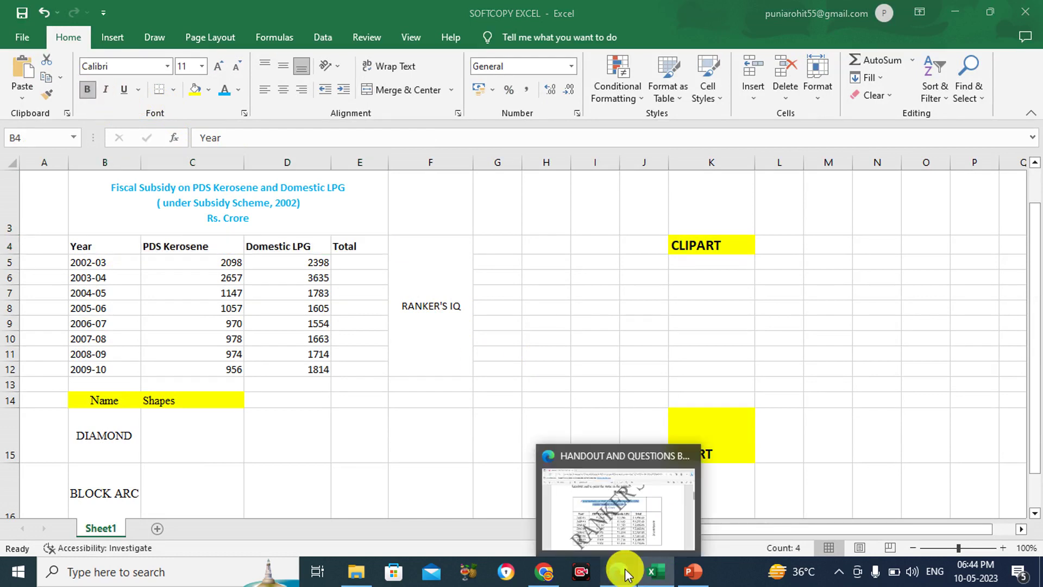
Scroll the handout back to the page-1 table, clear its selection, and return to Excel.
{"action": "left_click", "coordinate": [620, 570]}
{"action": "scroll", "coordinate": [500, 419], "scroll_direction": "down", "scroll_amount": 5}
{"action": "scroll", "coordinate": [500, 420], "scroll_direction": "down", "scroll_amount": 5}
{"action": "scroll", "coordinate": [501, 420], "scroll_direction": "down", "scroll_amount": 2}
{"action": "scroll", "coordinate": [500, 420], "scroll_direction": "down", "scroll_amount": 2}
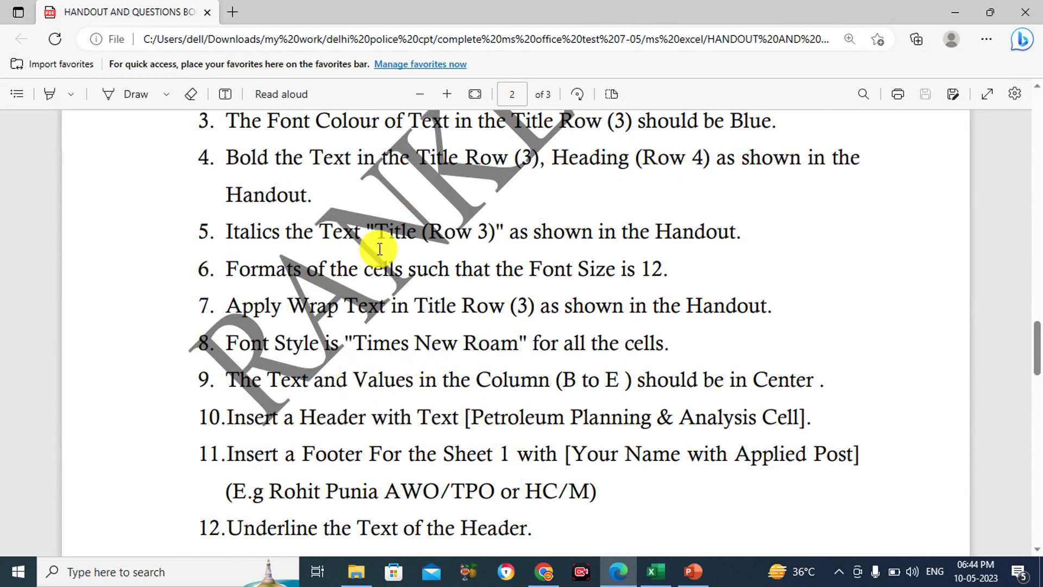
{"action": "scroll", "coordinate": [380, 247], "scroll_direction": "up", "scroll_amount": 1}
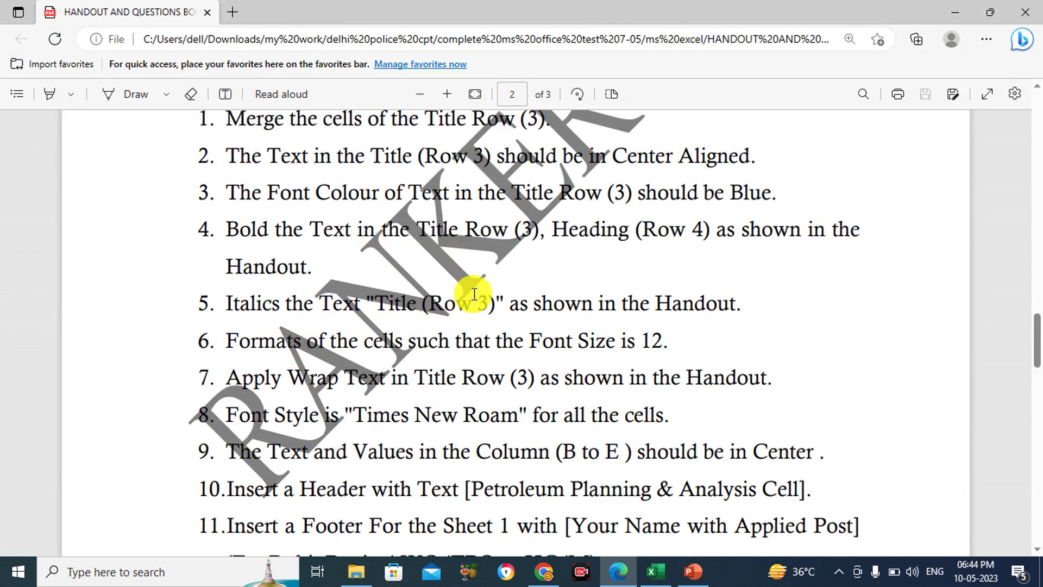
{"action": "scroll", "coordinate": [517, 275], "scroll_direction": "up", "scroll_amount": 5}
{"action": "scroll", "coordinate": [515, 279], "scroll_direction": "up", "scroll_amount": 5}
{"action": "scroll", "coordinate": [516, 294], "scroll_direction": "up", "scroll_amount": 4}
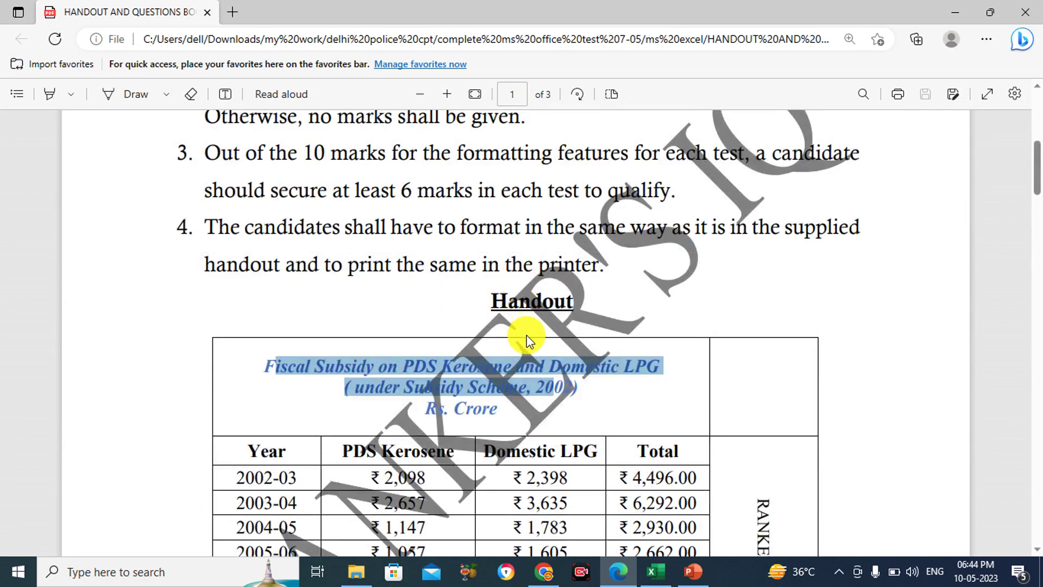
{"action": "left_click", "coordinate": [527, 407]}
{"action": "mouse_move", "coordinate": [651, 571]}
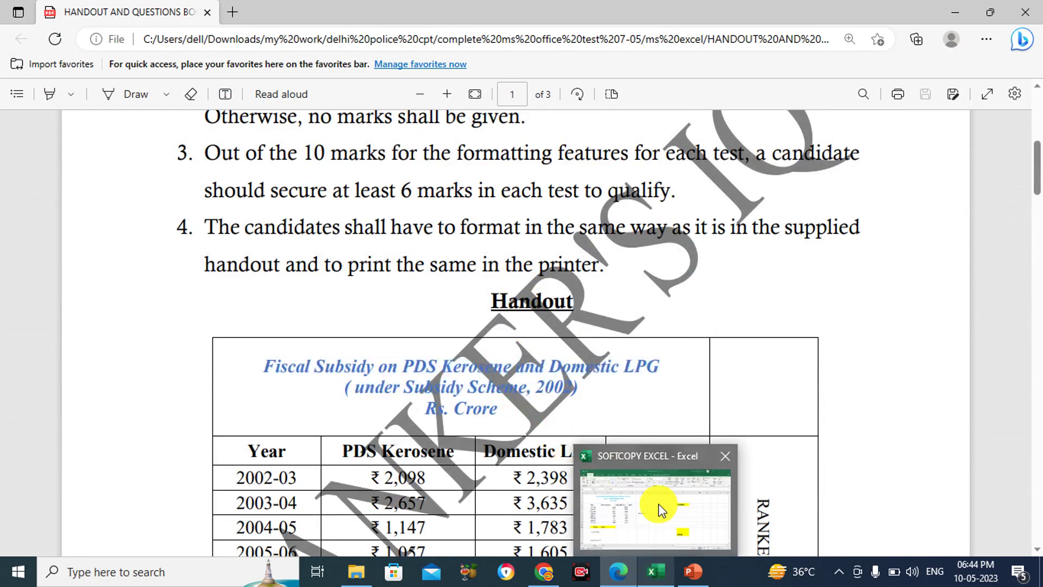
{"action": "left_click", "coordinate": [661, 509]}
Italicise the merged title cell B3, then review the handout's instruction list.
{"action": "left_click", "coordinate": [191, 197]}
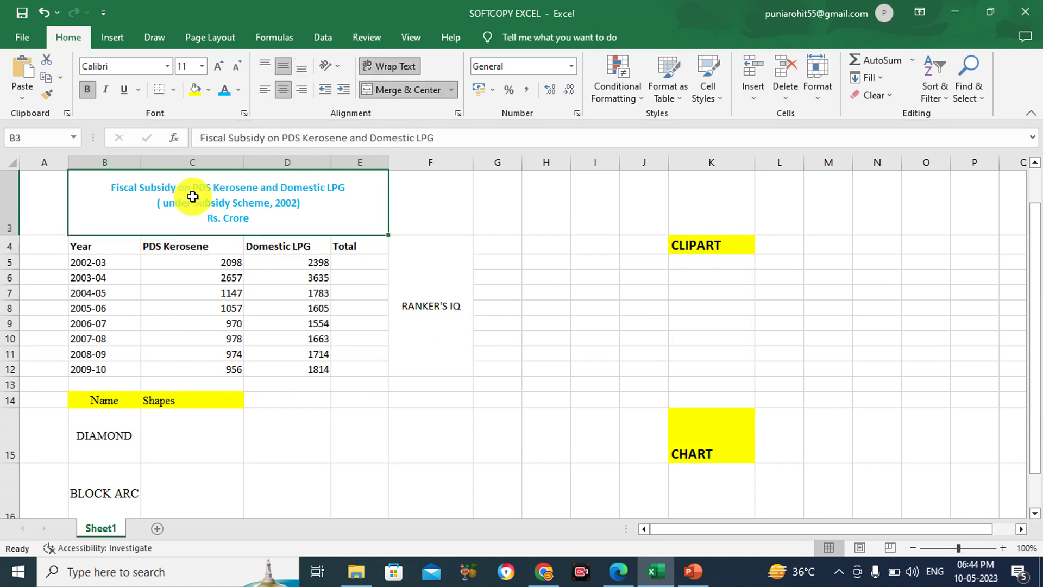
{"action": "left_click", "coordinate": [104, 92]}
{"action": "mouse_move", "coordinate": [651, 572]}
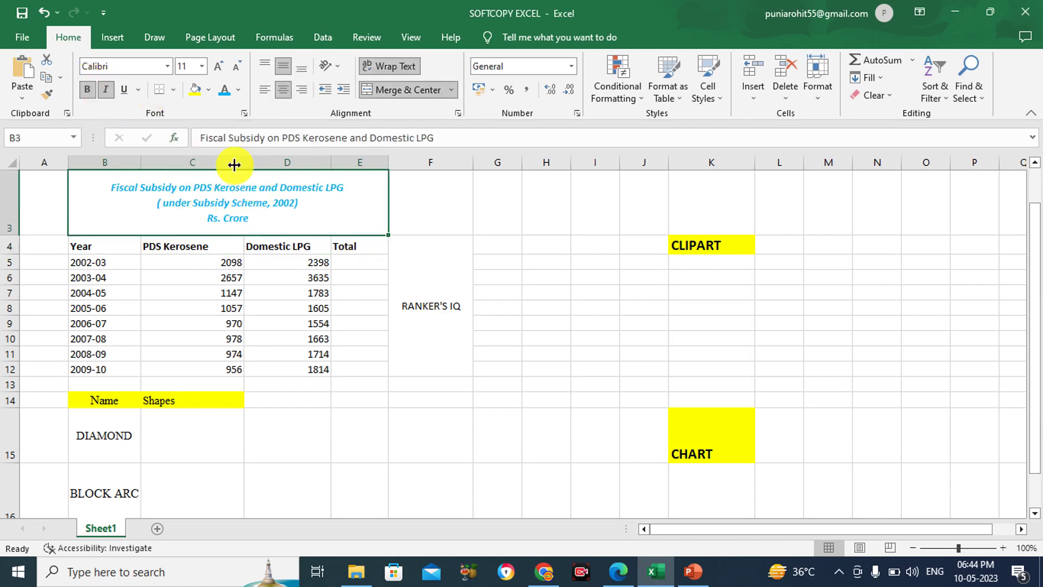
{"action": "left_click", "coordinate": [633, 580]}
{"action": "scroll", "coordinate": [523, 361], "scroll_direction": "down", "scroll_amount": 5}
{"action": "scroll", "coordinate": [524, 361], "scroll_direction": "down", "scroll_amount": 10}
{"action": "scroll", "coordinate": [525, 363], "scroll_direction": "down", "scroll_amount": 3}
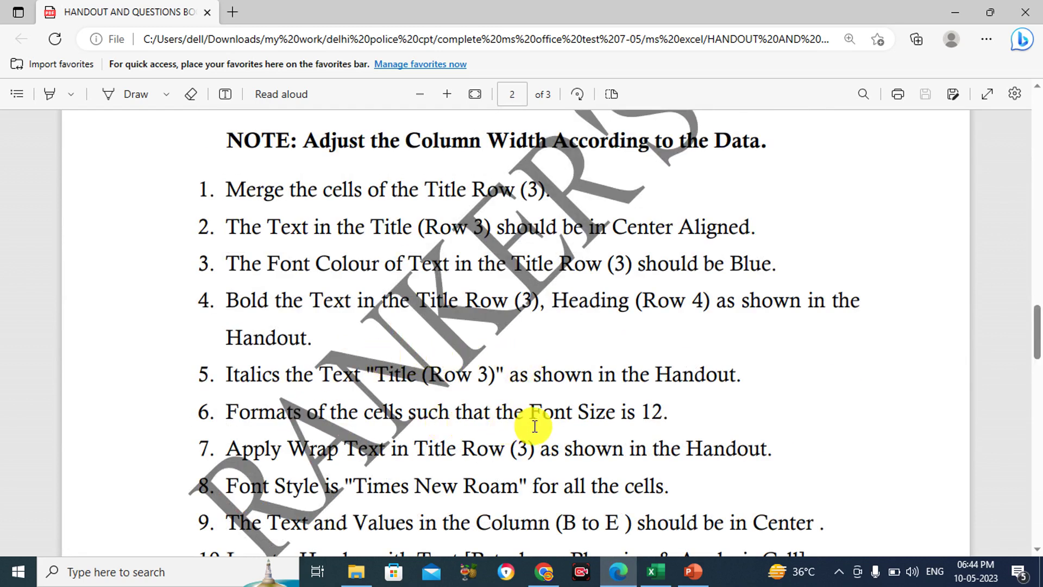
Set the table text from the title to row 12 to font size 12.
{"action": "left_click", "coordinate": [646, 509]}
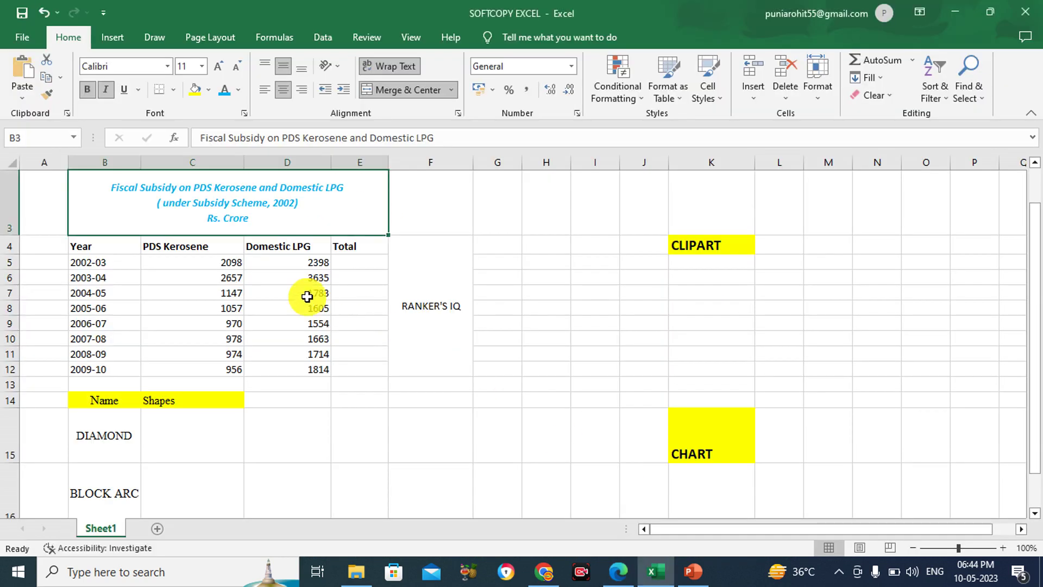
{"action": "left_click_drag", "start_coordinate": [113, 193], "coordinate": [391, 374]}
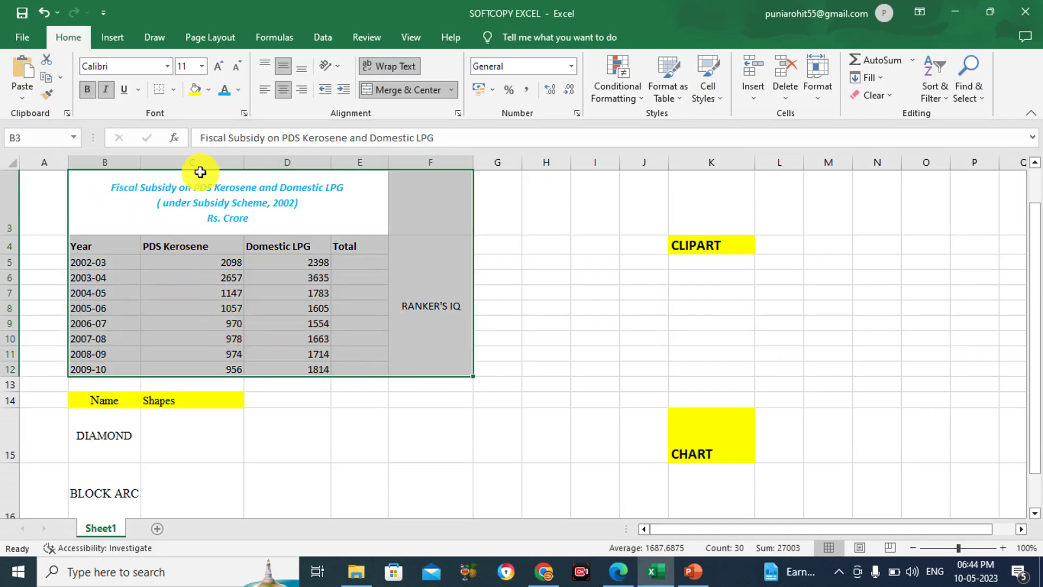
{"action": "left_click", "coordinate": [202, 66]}
{"action": "left_click", "coordinate": [187, 145]}
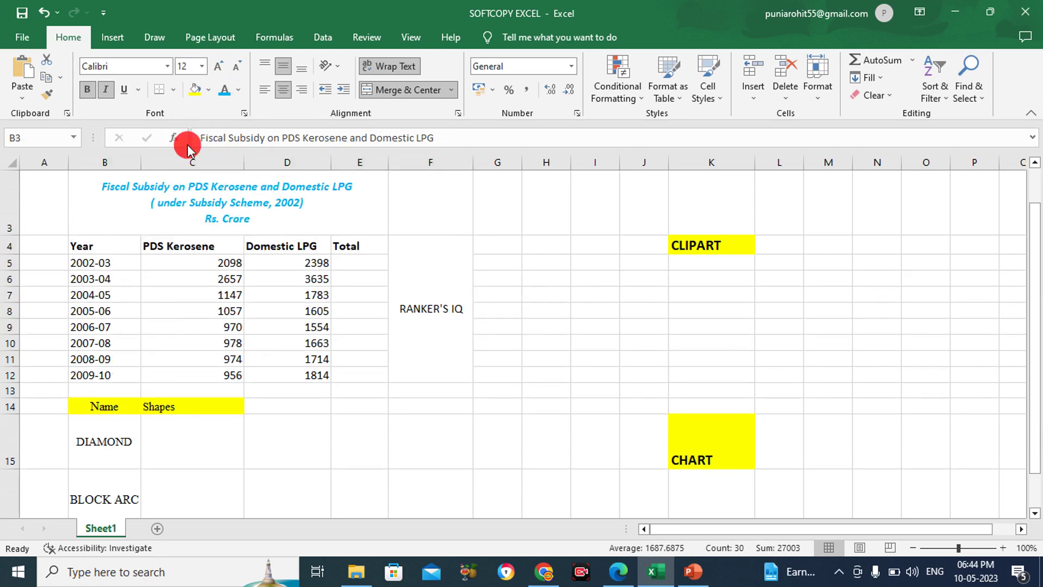
{"action": "left_click", "coordinate": [345, 343]}
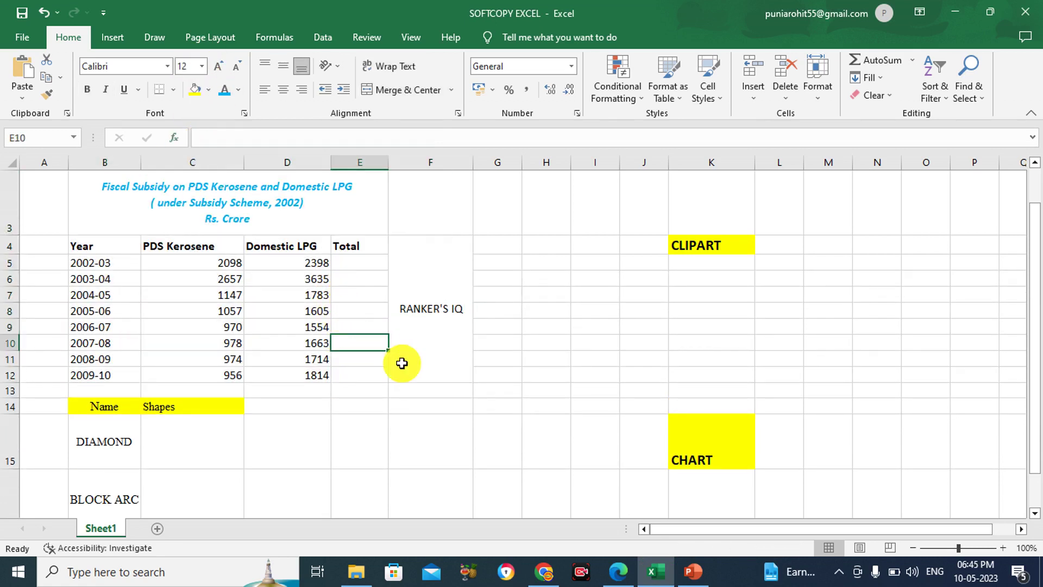
{"action": "left_click", "coordinate": [615, 572]}
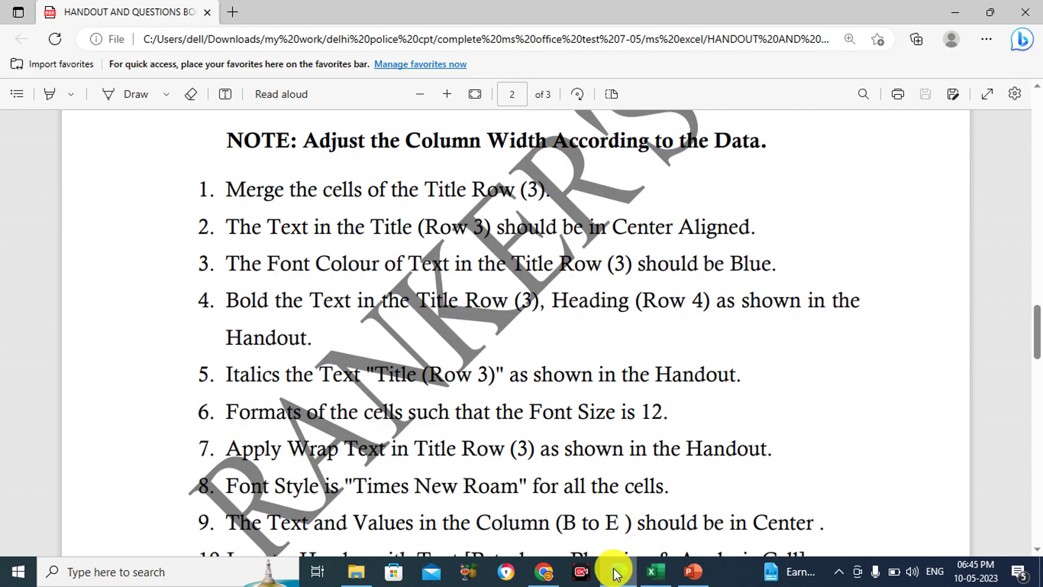
{"action": "scroll", "coordinate": [516, 421], "scroll_direction": "down", "scroll_amount": 1}
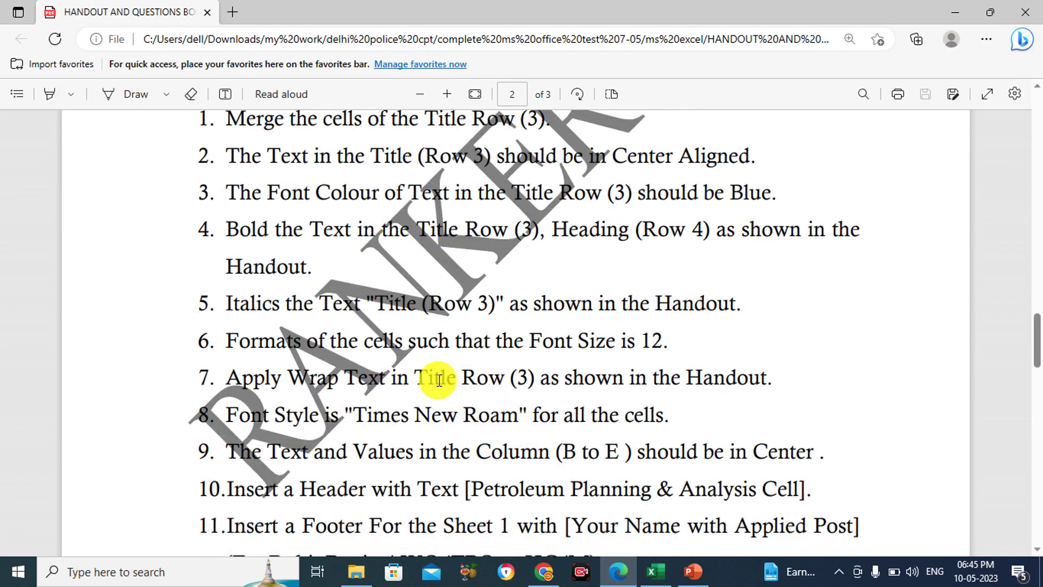
{"action": "scroll", "coordinate": [424, 309], "scroll_direction": "down", "scroll_amount": 1}
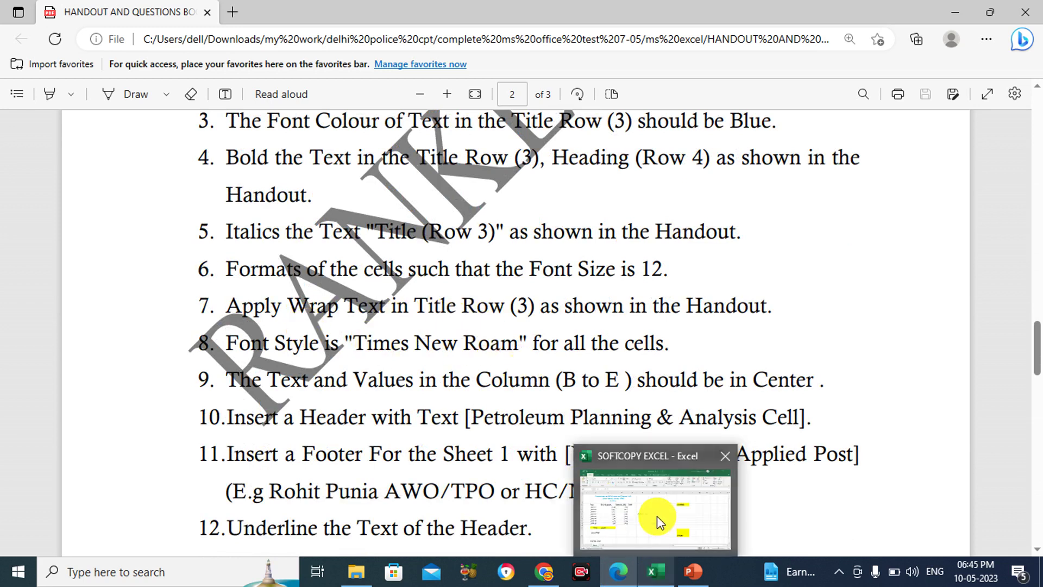
Apply Times New Roman to the whole table, including the RANKER'S IQ column.
{"action": "mouse_move", "coordinate": [651, 572]}
{"action": "left_click", "coordinate": [657, 517]}
{"action": "left_click_drag", "start_coordinate": [127, 175], "coordinate": [414, 369]}
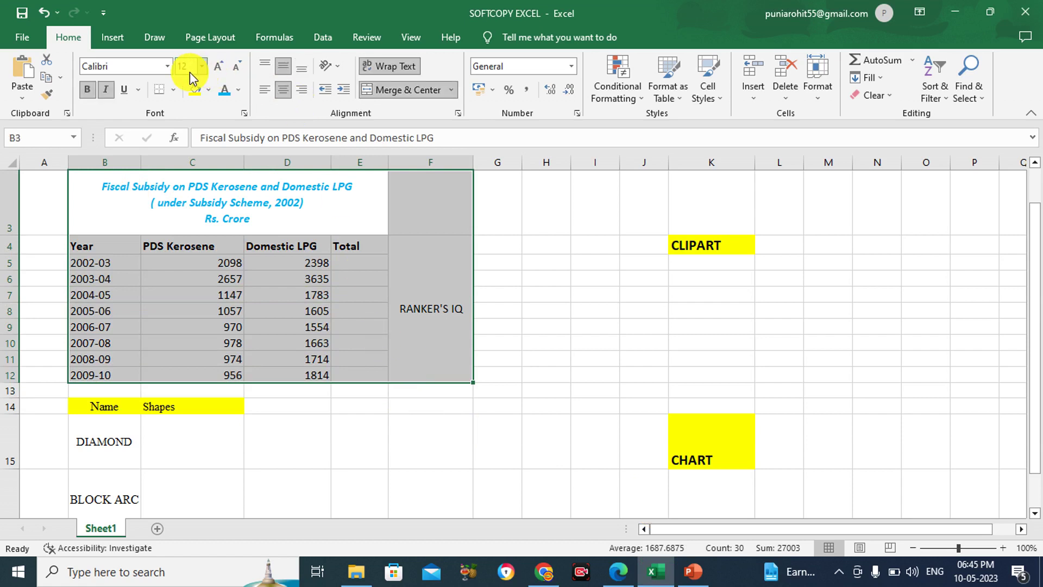
{"action": "left_click", "coordinate": [168, 66]}
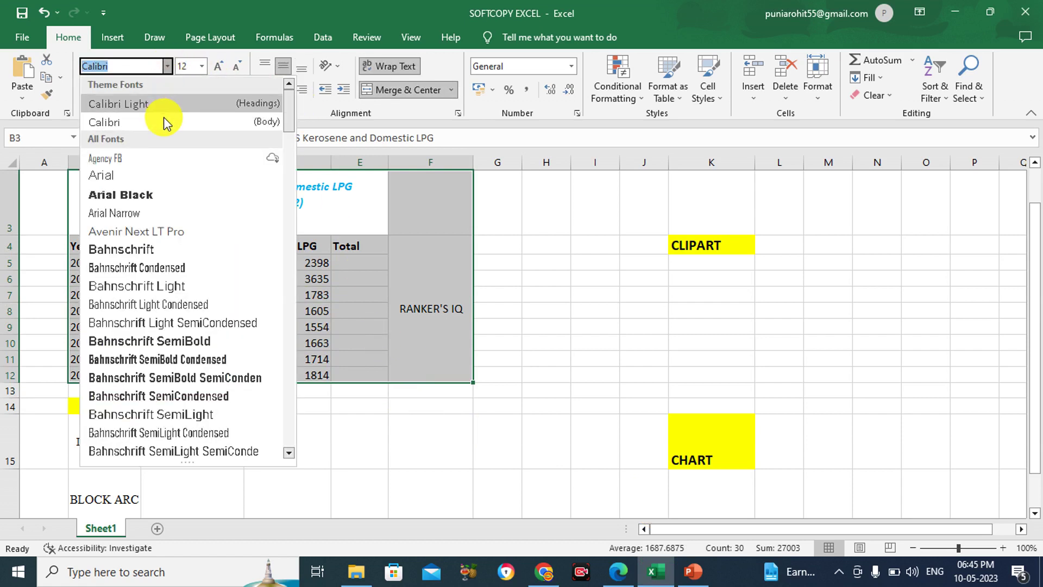
{"action": "type", "text": "Times New Roman"}
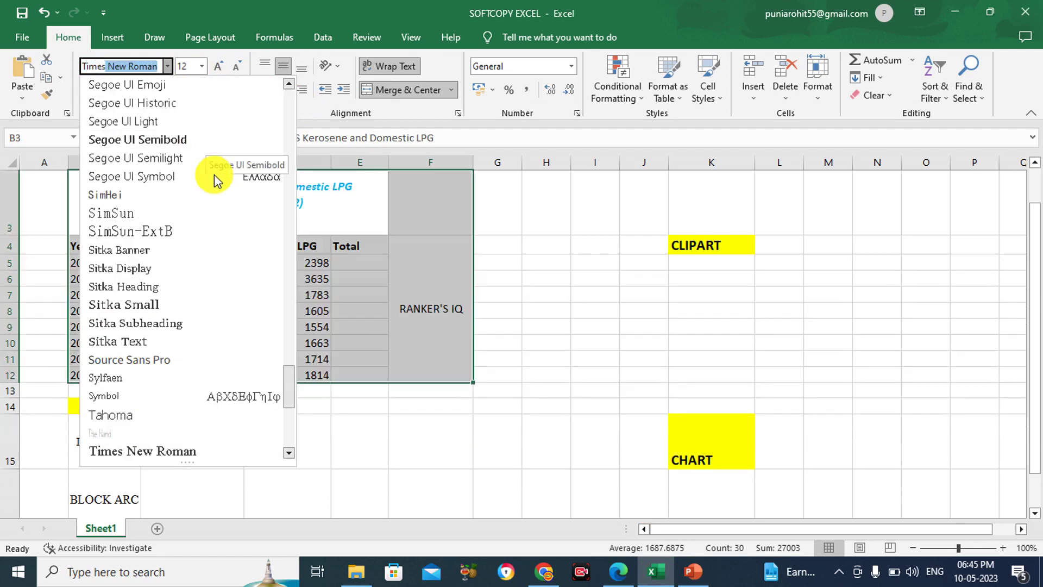
{"action": "left_click", "coordinate": [193, 452]}
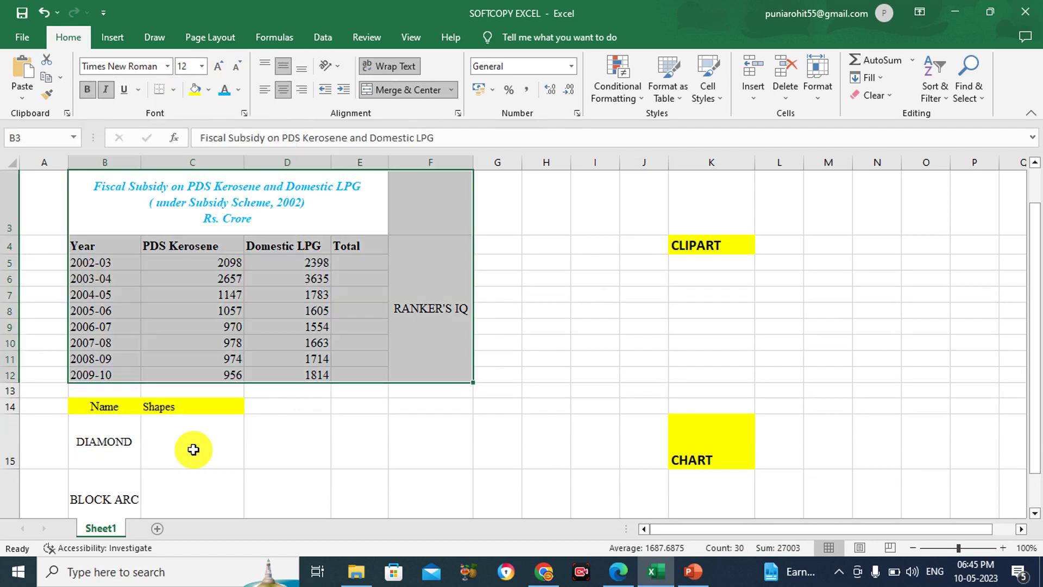
{"action": "mouse_move", "coordinate": [618, 572]}
{"action": "left_click", "coordinate": [601, 539]}
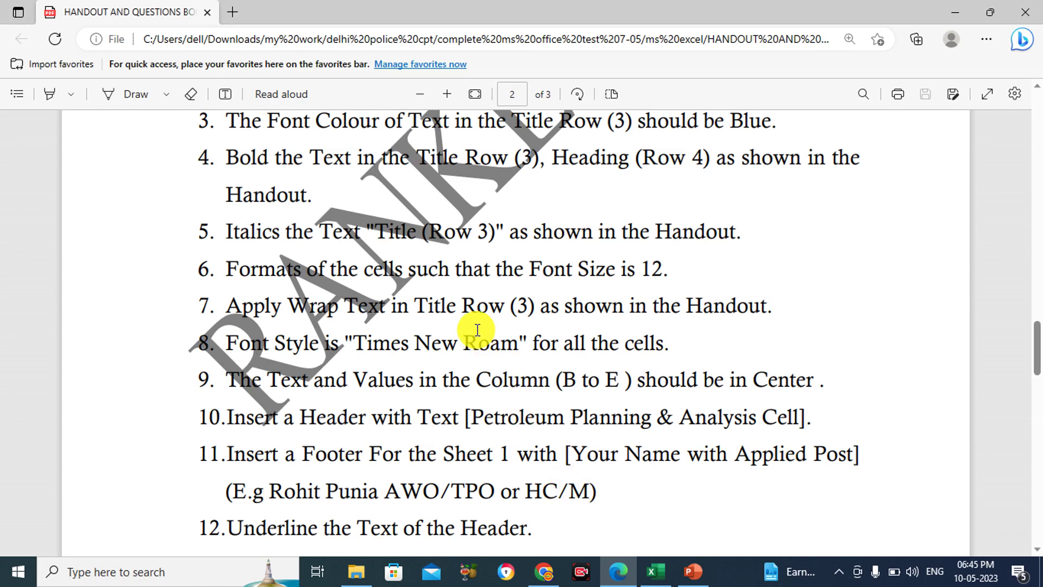
Scroll through the handout's instructions to find the alignment step.
{"action": "scroll", "coordinate": [477, 330], "scroll_direction": "down", "scroll_amount": 1}
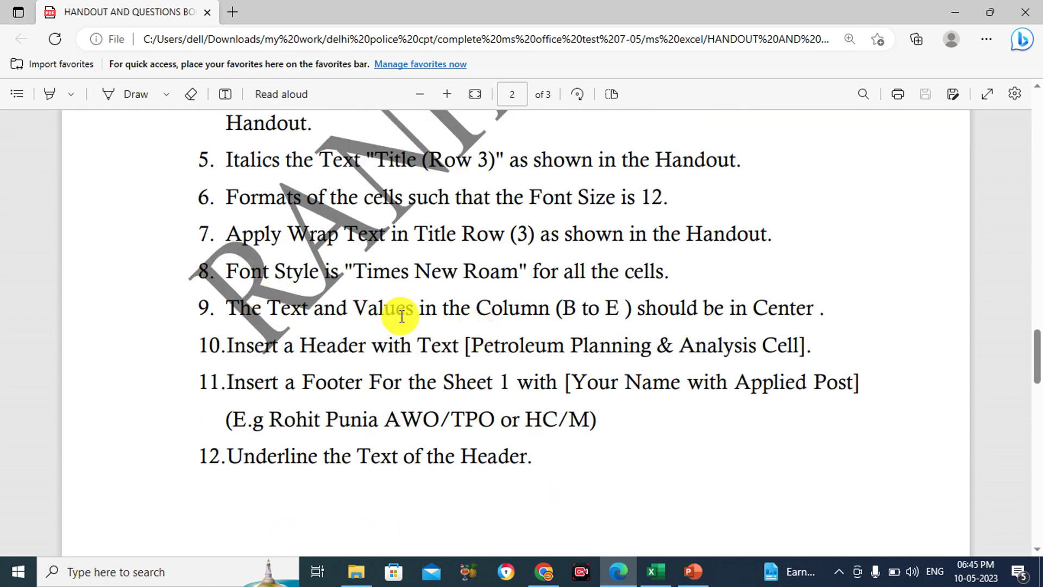
{"action": "scroll", "coordinate": [402, 316], "scroll_direction": "up", "scroll_amount": 1}
{"action": "scroll", "coordinate": [403, 316], "scroll_direction": "up", "scroll_amount": 5}
{"action": "scroll", "coordinate": [402, 316], "scroll_direction": "up", "scroll_amount": 5}
{"action": "scroll", "coordinate": [402, 316], "scroll_direction": "up", "scroll_amount": 5}
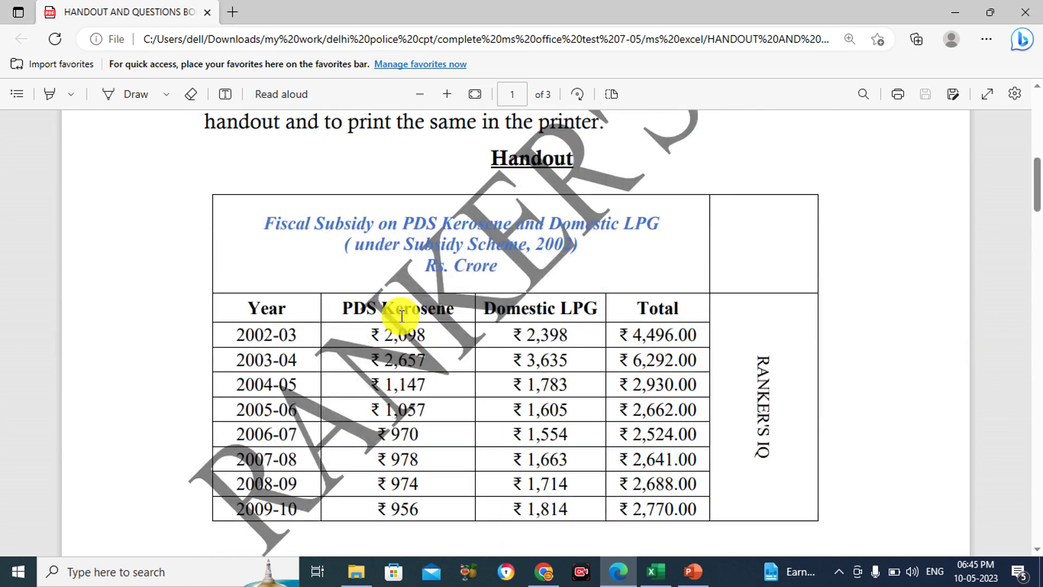
{"action": "scroll", "coordinate": [402, 317], "scroll_direction": "down", "scroll_amount": 3}
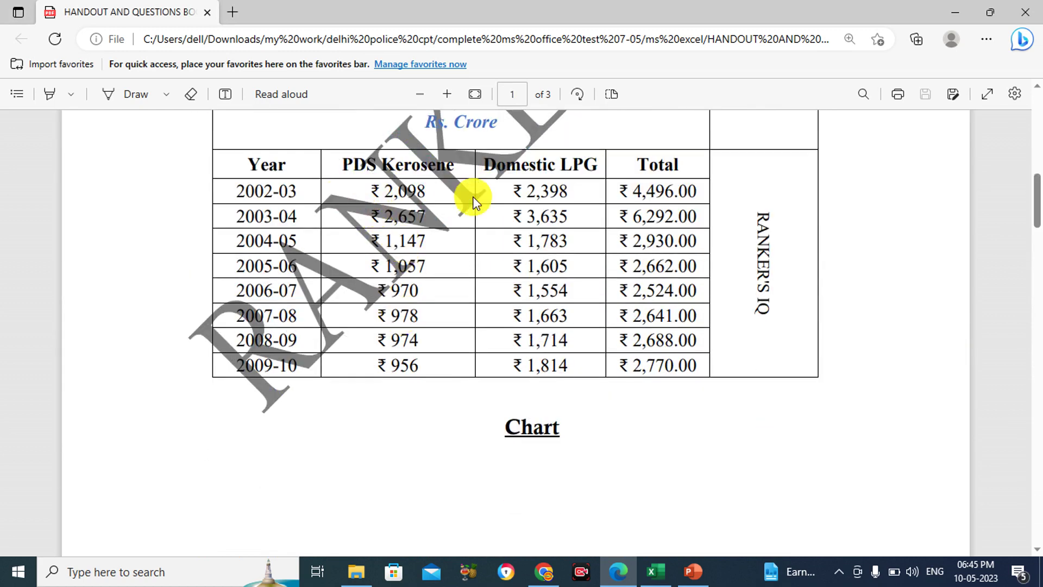
{"action": "scroll", "coordinate": [473, 200], "scroll_direction": "up", "scroll_amount": 2}
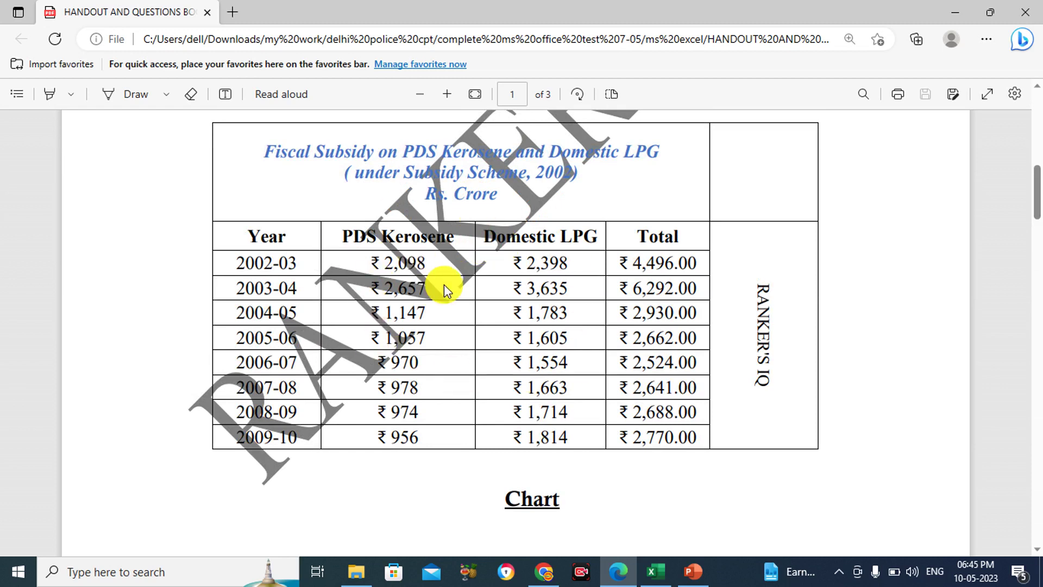
{"action": "mouse_move", "coordinate": [651, 572]}
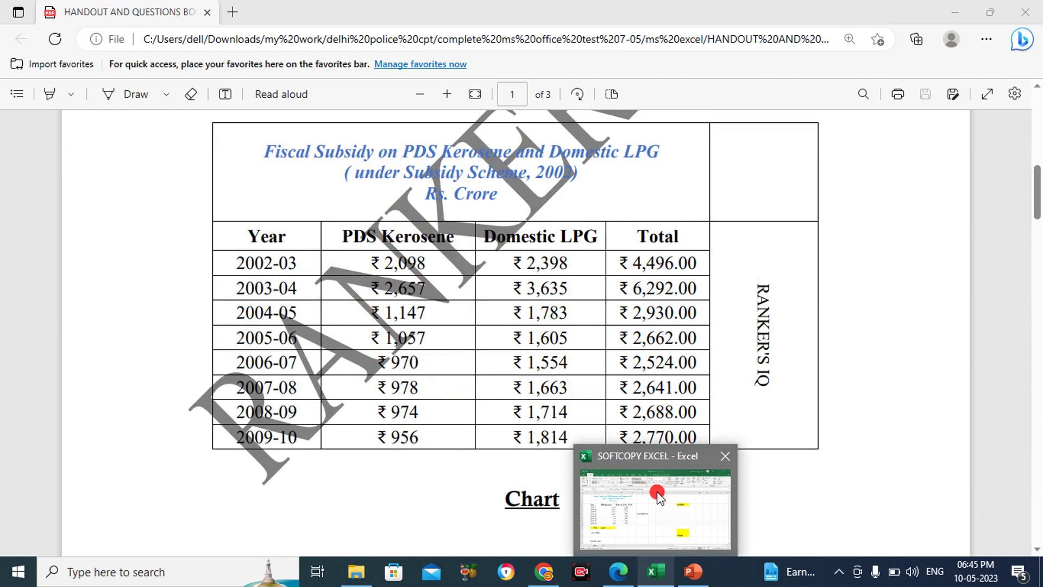
{"action": "left_click", "coordinate": [656, 572]}
{"action": "left_click", "coordinate": [618, 571]}
{"action": "scroll", "coordinate": [608, 533], "scroll_direction": "down", "scroll_amount": 6}
{"action": "scroll", "coordinate": [607, 533], "scroll_direction": "down", "scroll_amount": 5}
{"action": "scroll", "coordinate": [608, 533], "scroll_direction": "down", "scroll_amount": 5}
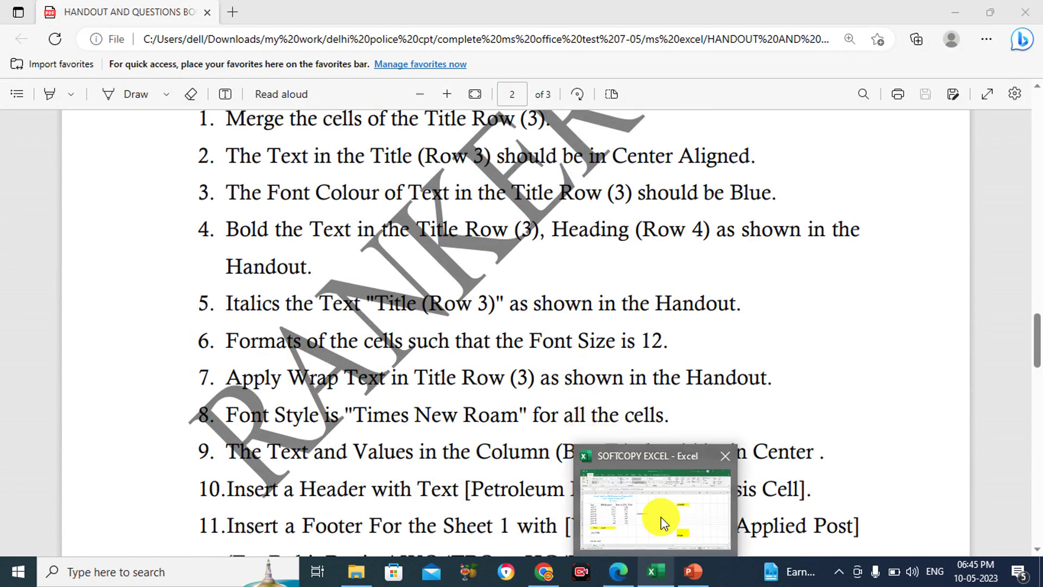
Centre-align the table range B4:E12, from Year to Total.
{"action": "left_click", "coordinate": [664, 516]}
{"action": "left_click", "coordinate": [279, 279]}
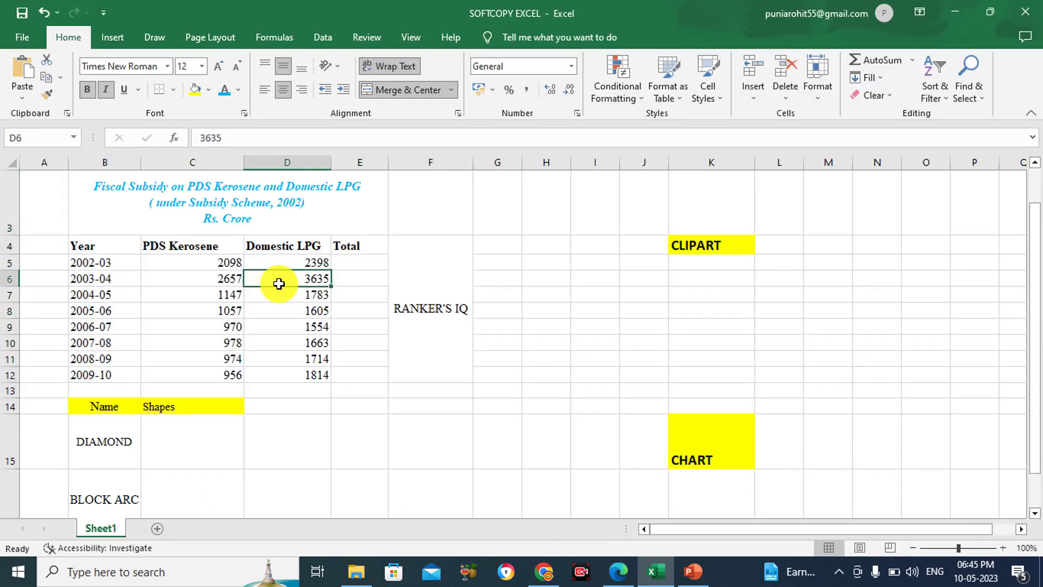
{"action": "left_click", "coordinate": [99, 238]}
{"action": "left_click_drag", "start_coordinate": [100, 239], "coordinate": [358, 373]}
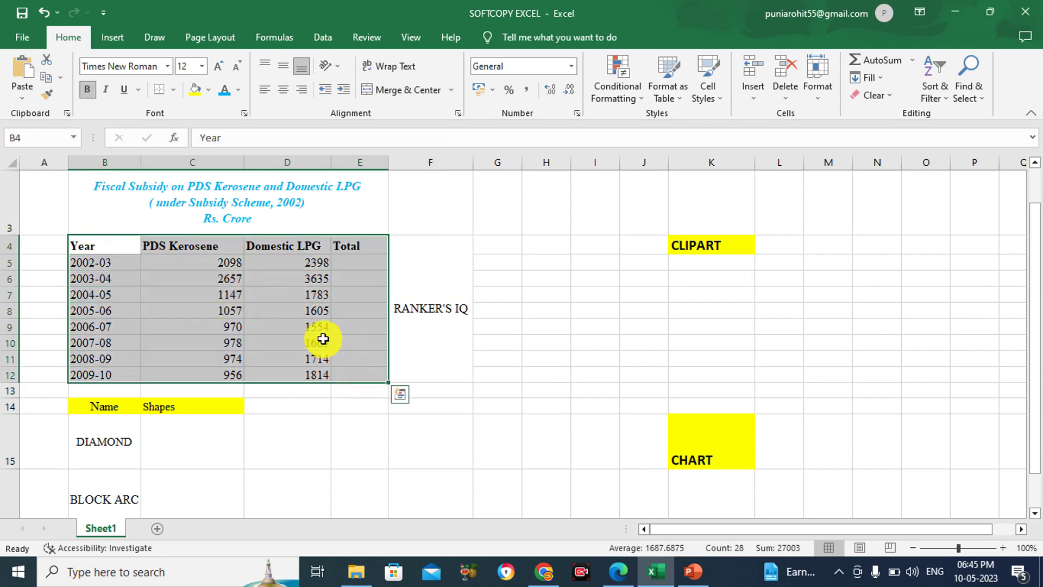
{"action": "left_click", "coordinate": [284, 89]}
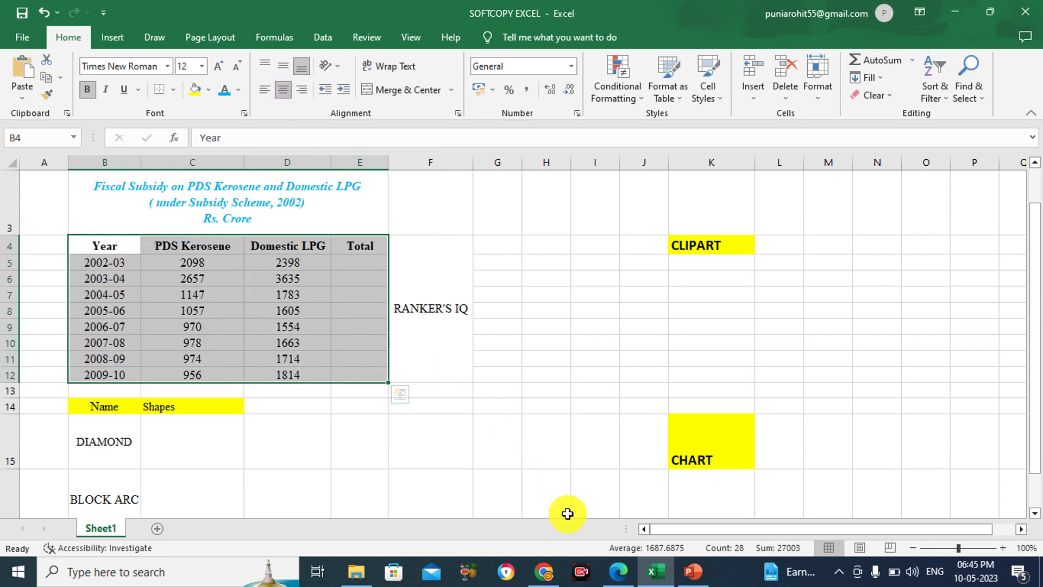
{"action": "left_click", "coordinate": [619, 571]}
{"action": "scroll", "coordinate": [440, 326], "scroll_direction": "down", "scroll_amount": 2}
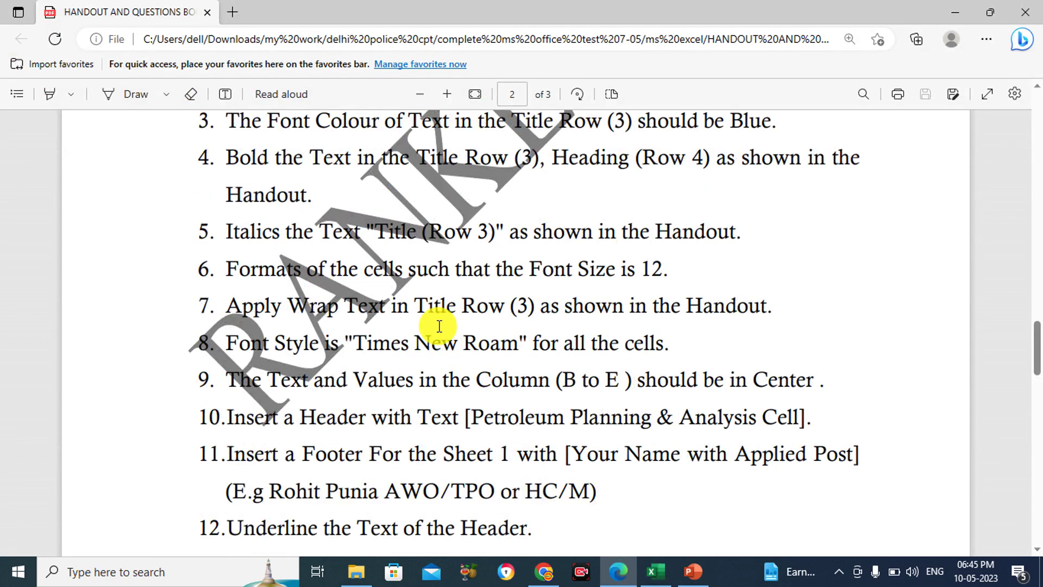
Copy the header wording from item 10 of the handout.
{"action": "scroll", "coordinate": [439, 326], "scroll_direction": "down", "scroll_amount": 2}
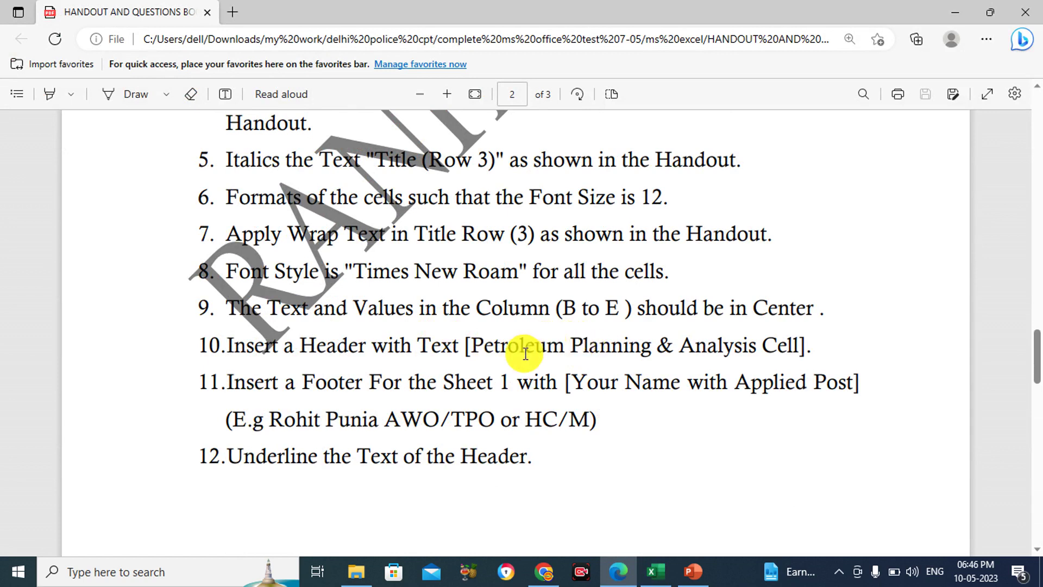
{"action": "mouse_move", "coordinate": [470, 346]}
{"action": "left_mouse_down"}
{"action": "mouse_move", "coordinate": [808, 347]}
{"action": "mouse_move", "coordinate": [797, 351]}
{"action": "left_mouse_up"}
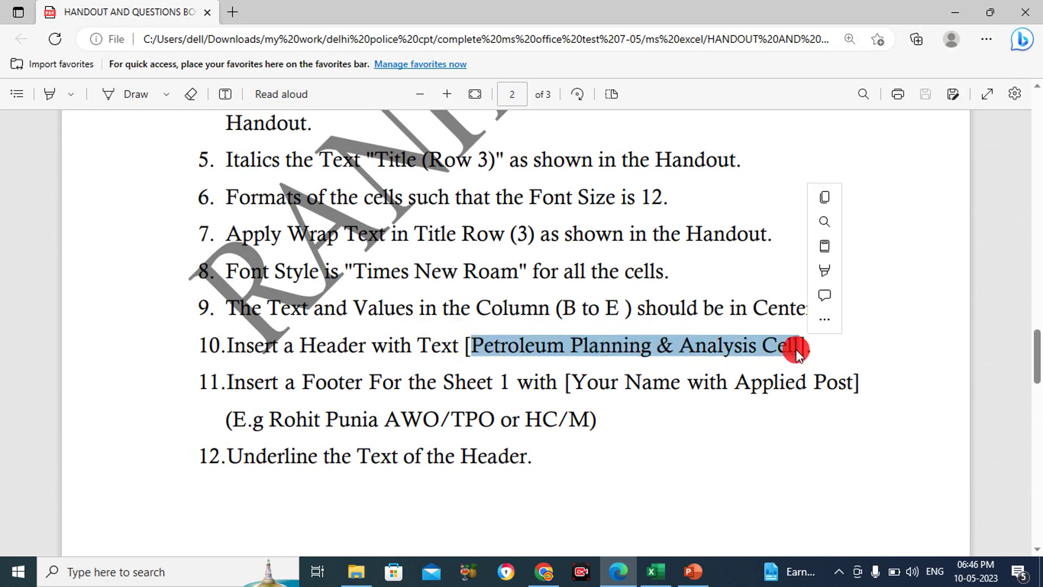
{"action": "key", "text": "ctrl+c"}
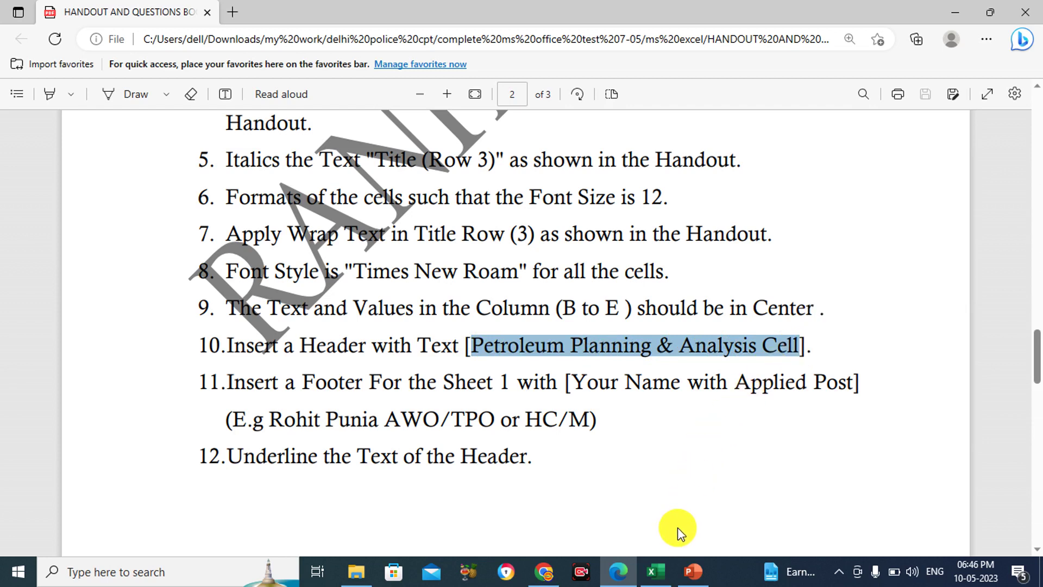
Enter 'Petroleum Planning & Analysis Cell' as the centre page header via Header & Footer.
{"action": "left_click", "coordinate": [656, 528]}
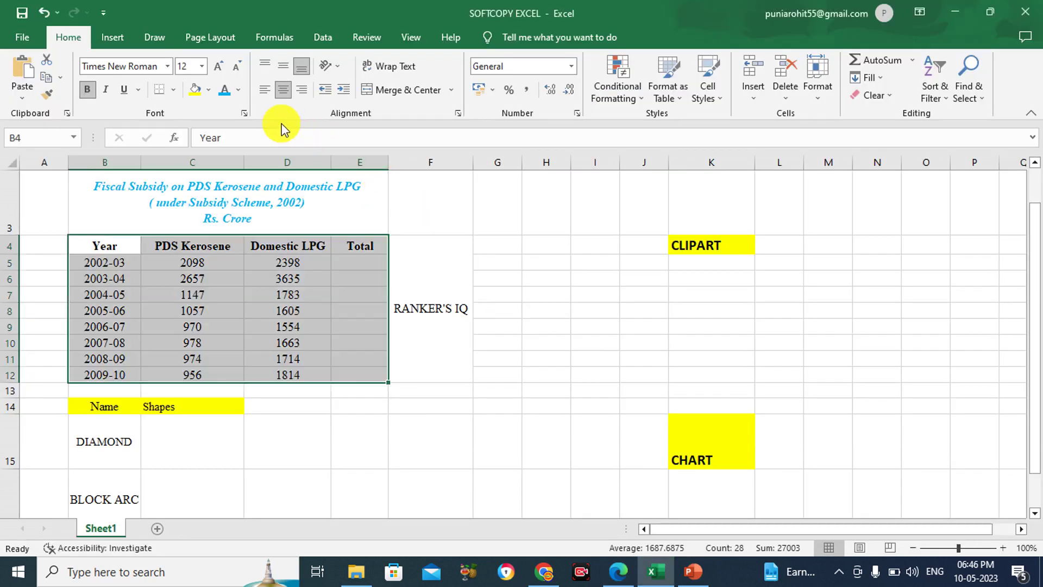
{"action": "left_click", "coordinate": [107, 37]}
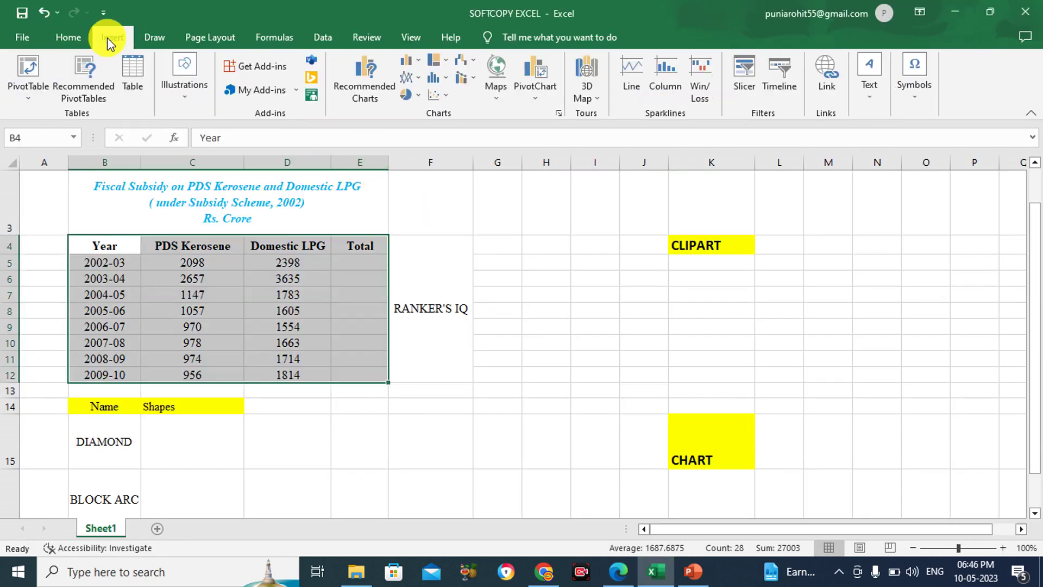
{"action": "left_click", "coordinate": [869, 87]}
{"action": "left_click", "coordinate": [904, 147]}
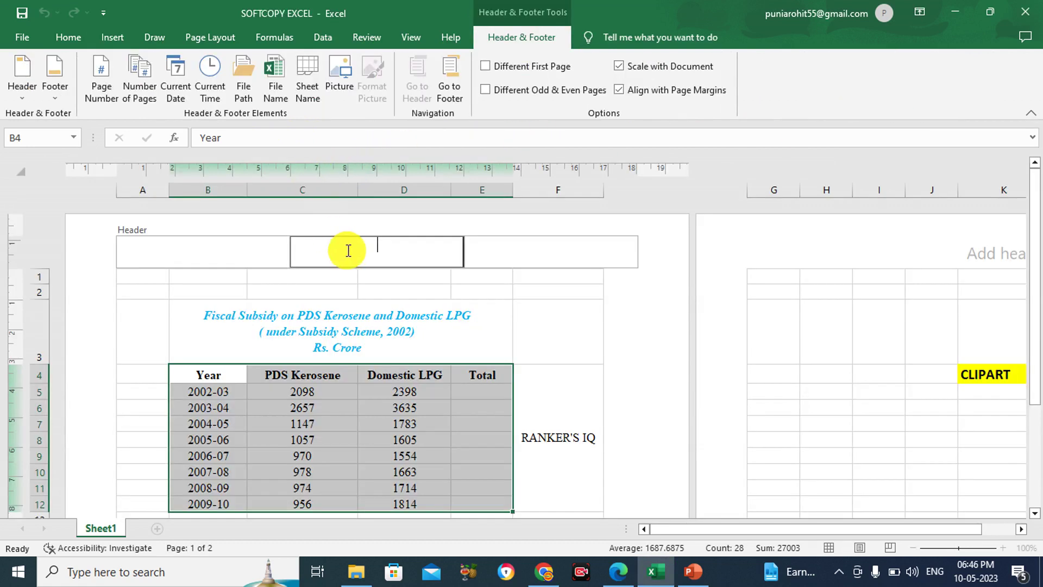
{"action": "type", "text": "Petroleum Planning & Analysis Cell"}
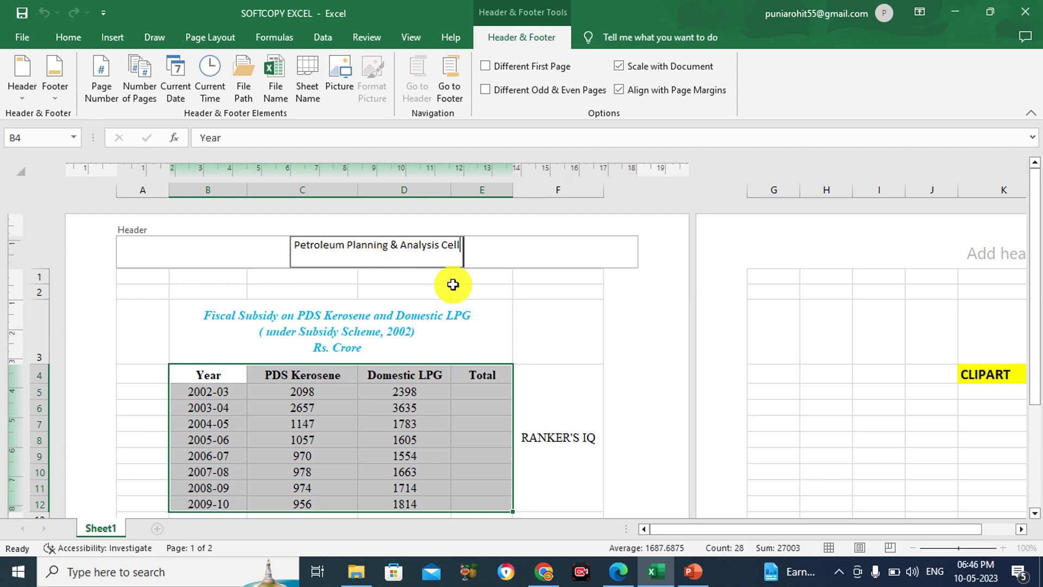
{"action": "left_click", "coordinate": [619, 570]}
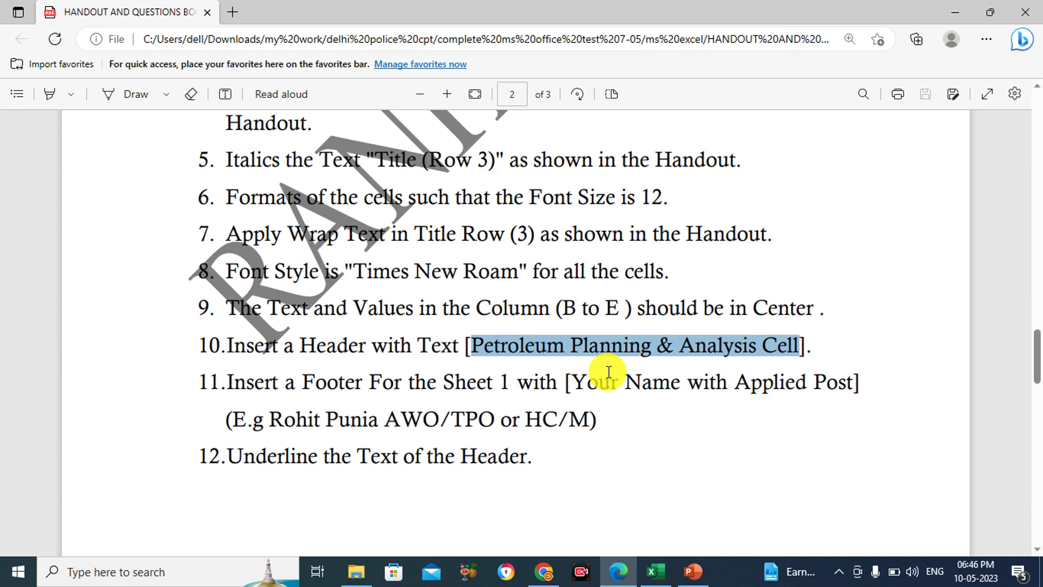
{"action": "scroll", "coordinate": [483, 356], "scroll_direction": "down", "scroll_amount": 3}
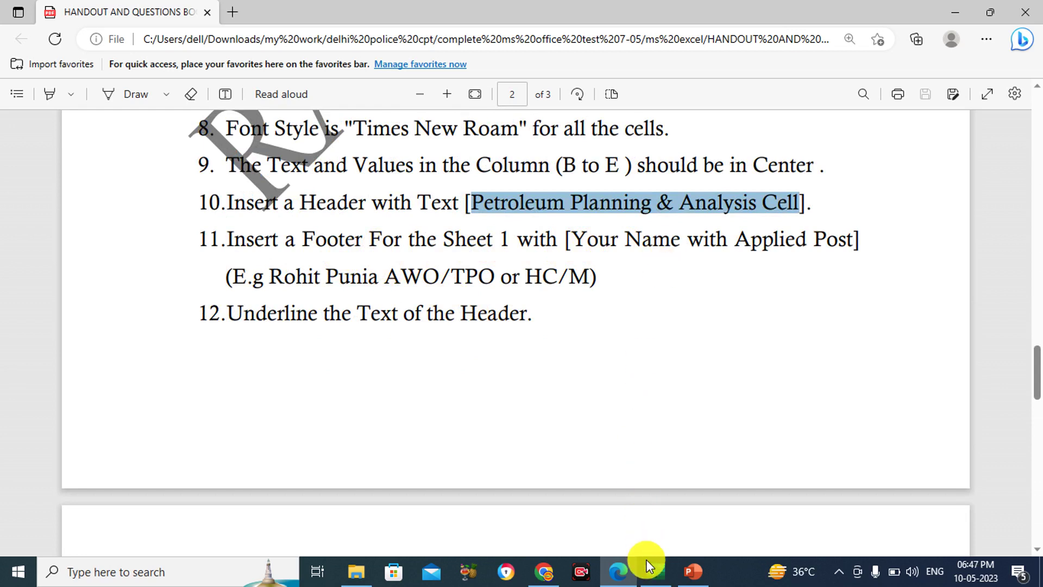
{"action": "left_click", "coordinate": [646, 502]}
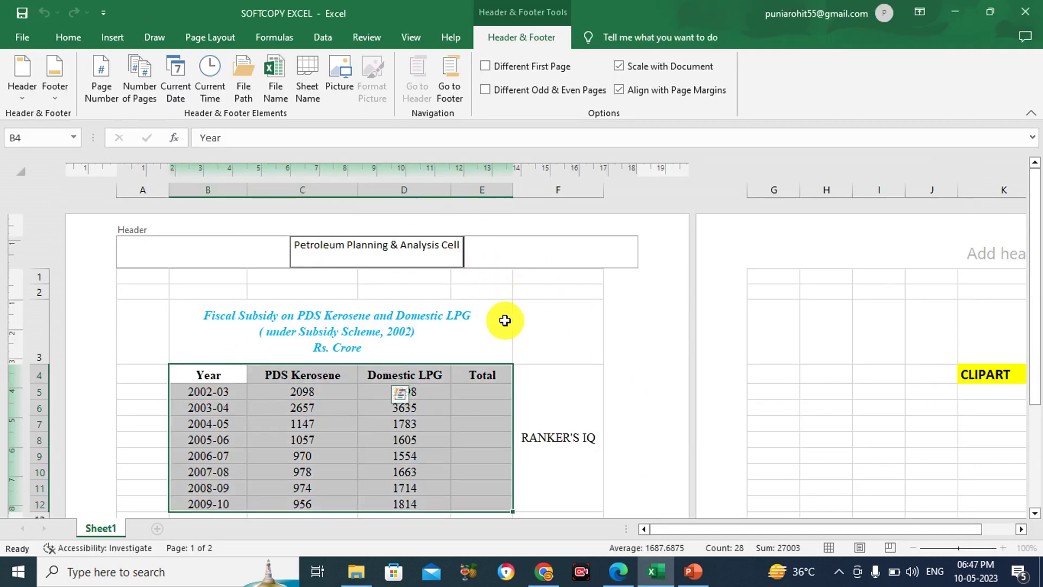
Enter the candidate's name and applied post in the centre footer.
{"action": "key", "text": "Escape"}
{"action": "left_click", "coordinate": [553, 391]}
{"action": "scroll", "coordinate": [552, 391], "scroll_direction": "down", "scroll_amount": 5}
{"action": "scroll", "coordinate": [551, 391], "scroll_direction": "down", "scroll_amount": 3}
{"action": "scroll", "coordinate": [551, 391], "scroll_direction": "up", "scroll_amount": 2}
{"action": "left_click", "coordinate": [373, 414]}
{"action": "type", "text": "ROHIT"}
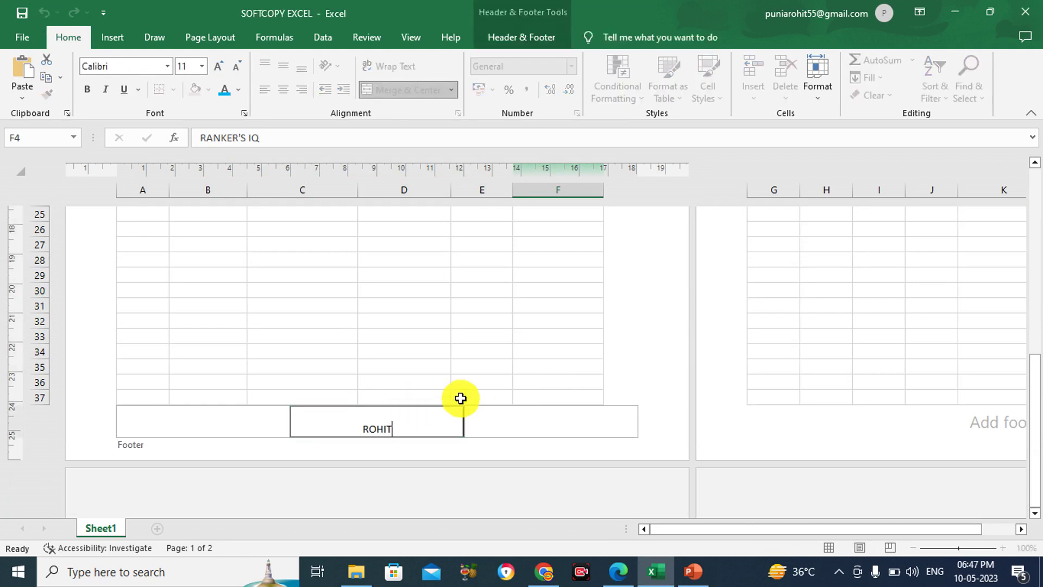
{"action": "type", "text": "PUNIA A"}
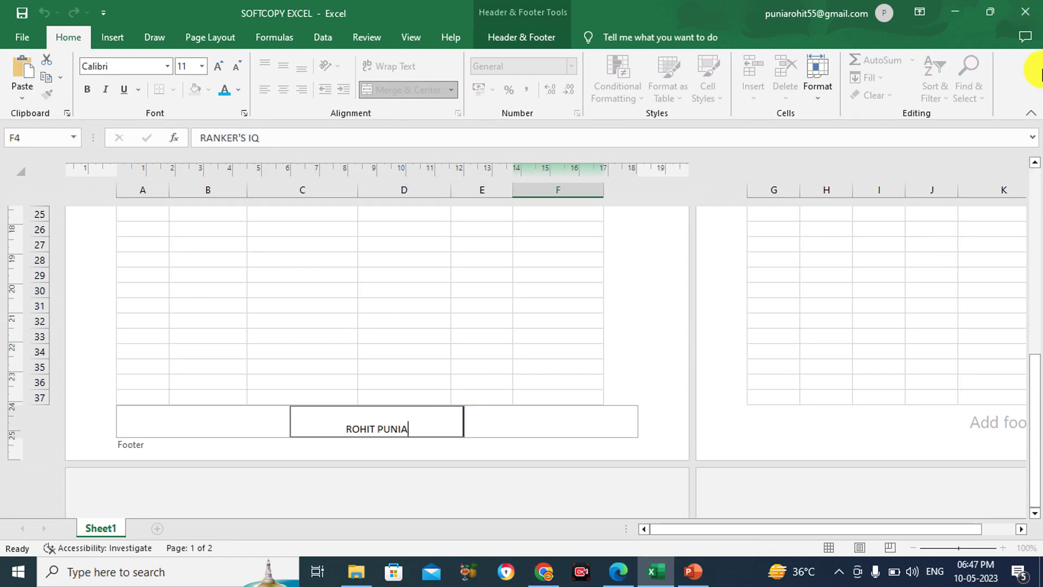
{"action": "type", "text": "WO/TPO"}
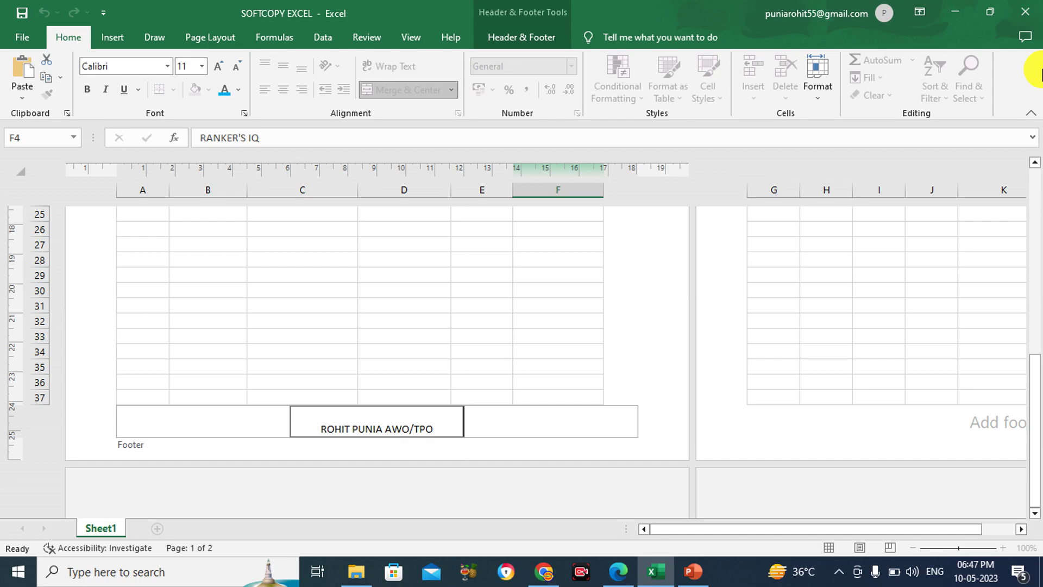
{"action": "left_click", "coordinate": [620, 578]}
{"action": "scroll", "coordinate": [525, 307], "scroll_direction": "down", "scroll_amount": 1}
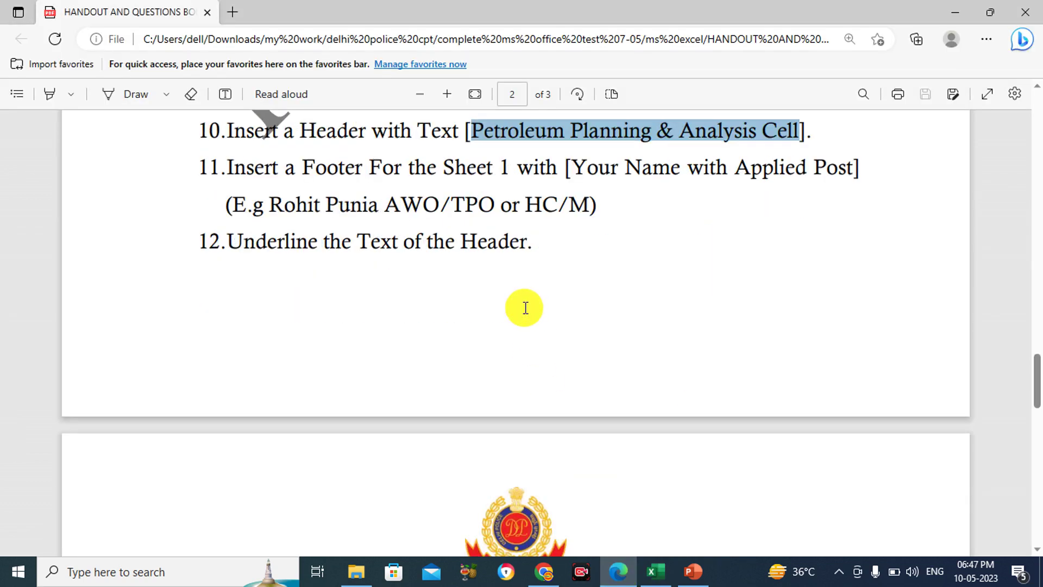
{"action": "mouse_move", "coordinate": [654, 571]}
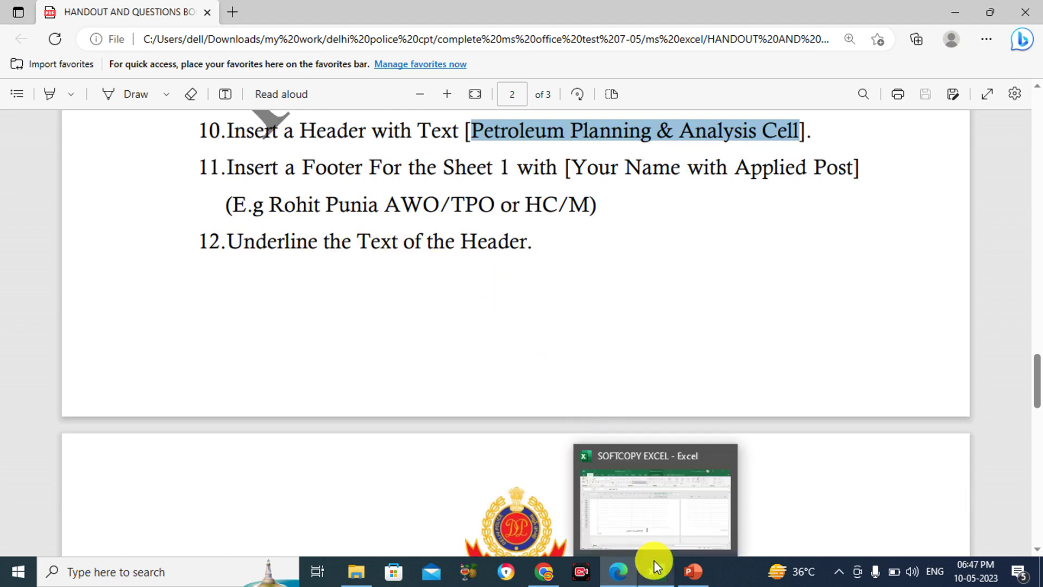
{"action": "left_click", "coordinate": [647, 488]}
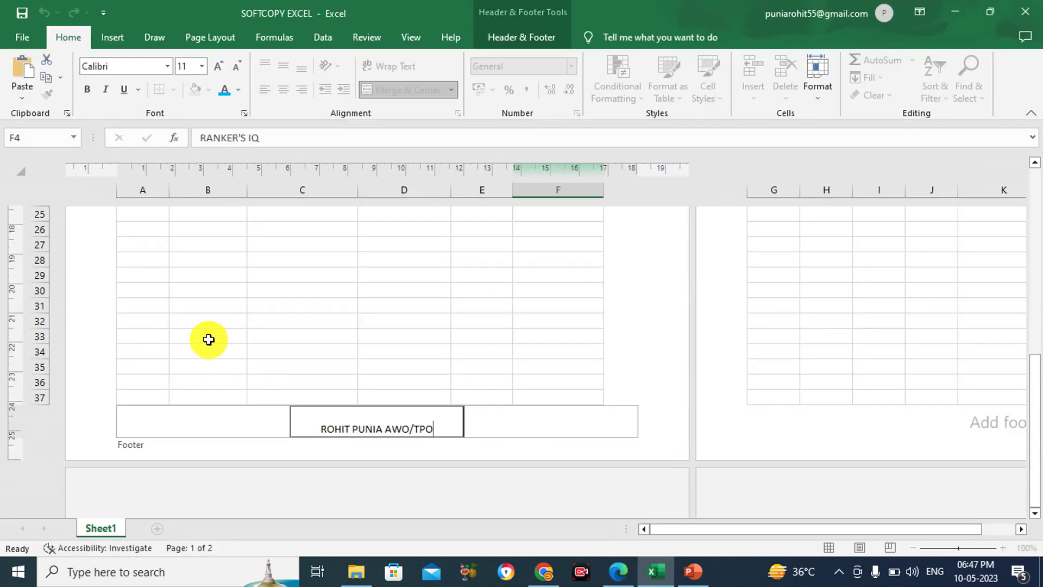
{"action": "left_click", "coordinate": [469, 295]}
Underline the header text and return the sheet to Normal view.
{"action": "scroll", "coordinate": [468, 294], "scroll_direction": "up", "scroll_amount": 10}
{"action": "left_click", "coordinate": [331, 239]}
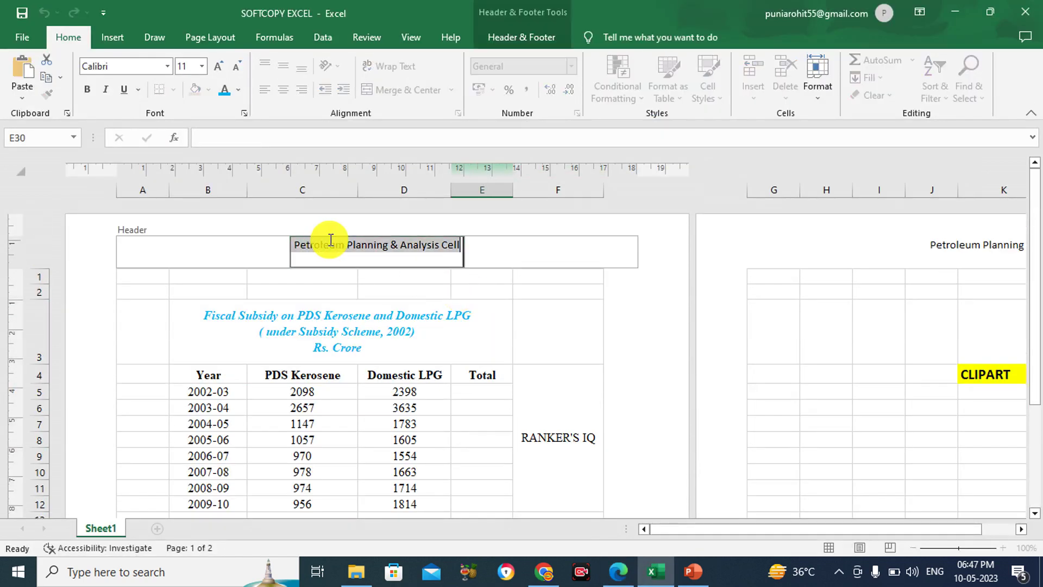
{"action": "left_click", "coordinate": [122, 89]}
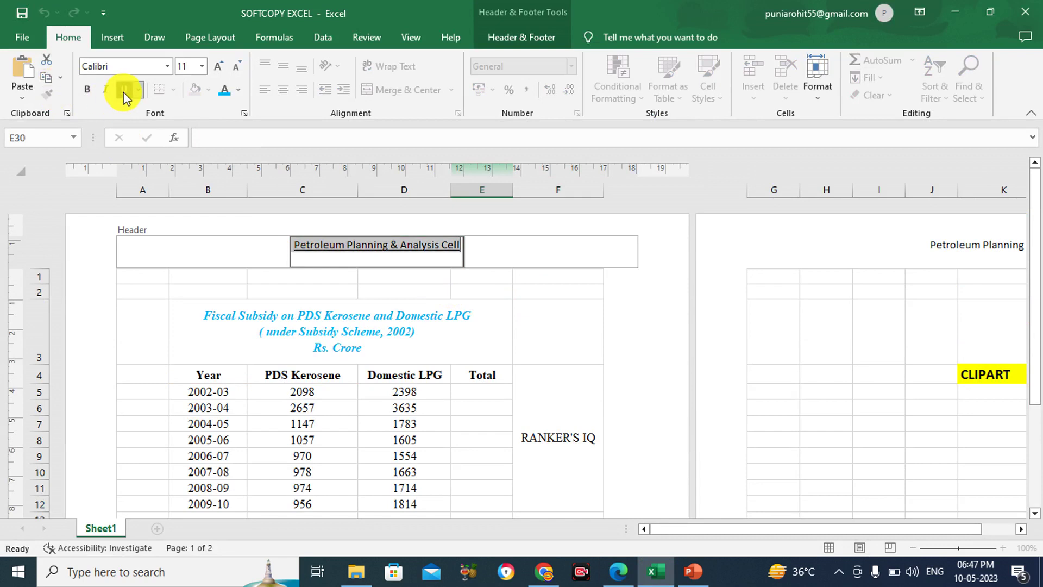
{"action": "left_click", "coordinate": [386, 291]}
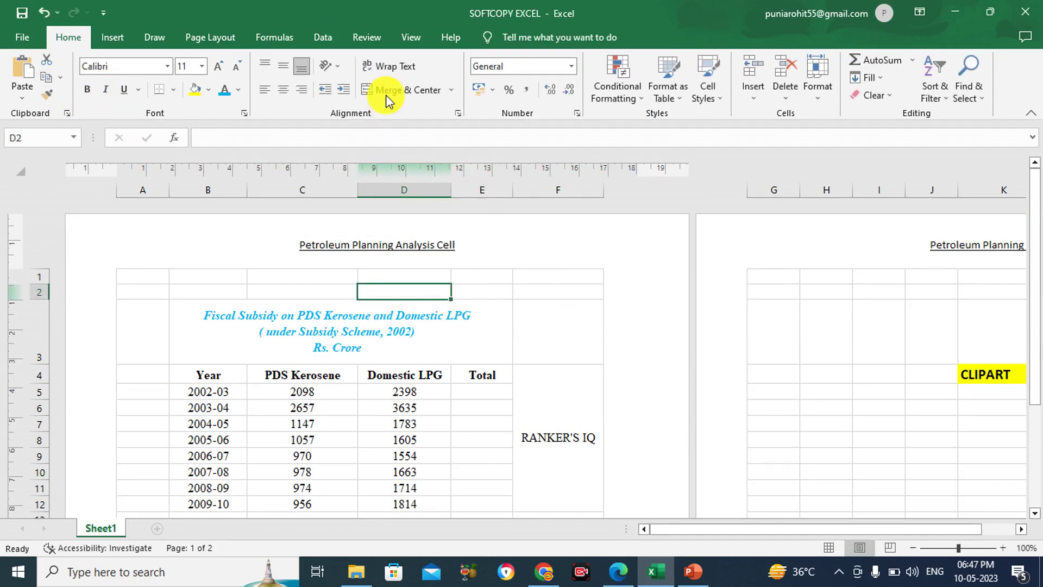
{"action": "left_click", "coordinate": [411, 37]}
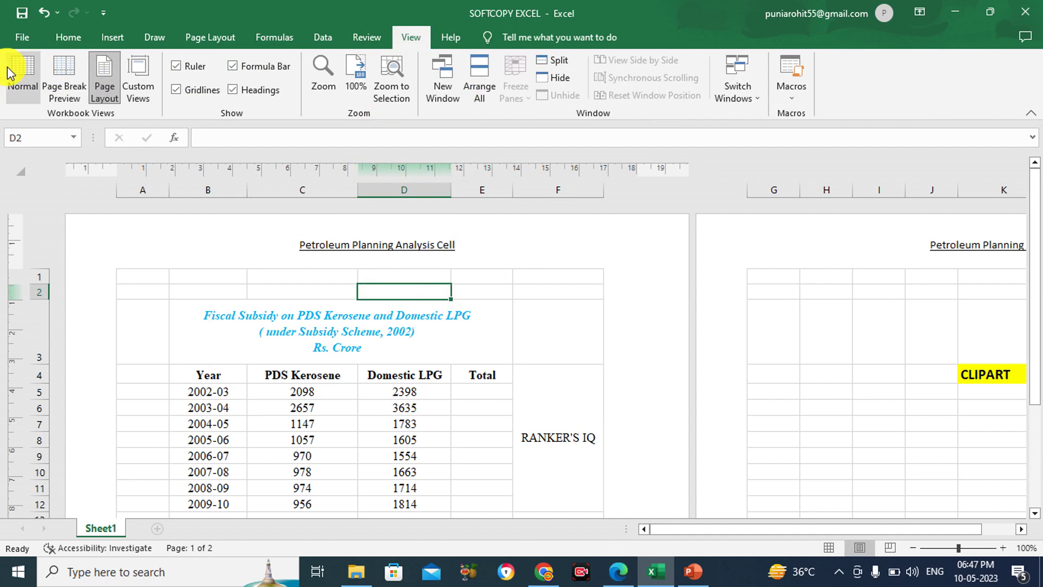
{"action": "left_click", "coordinate": [22, 77]}
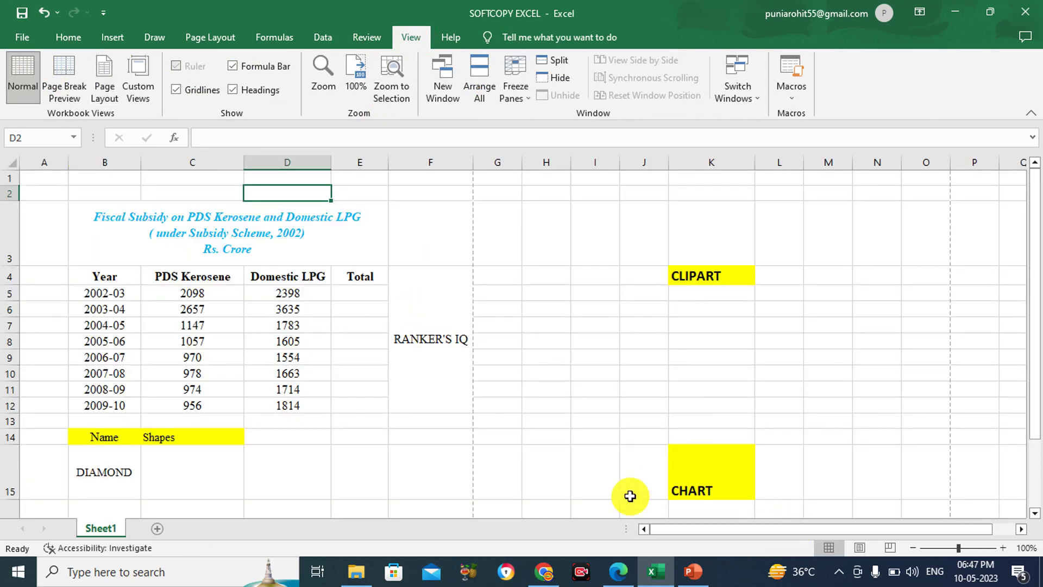
{"action": "left_click", "coordinate": [618, 571]}
{"action": "scroll", "coordinate": [478, 303], "scroll_direction": "down", "scroll_amount": 2}
Scroll the handout to review the page-1 table and the formula instructions.
{"action": "scroll", "coordinate": [478, 302], "scroll_direction": "down", "scroll_amount": 4}
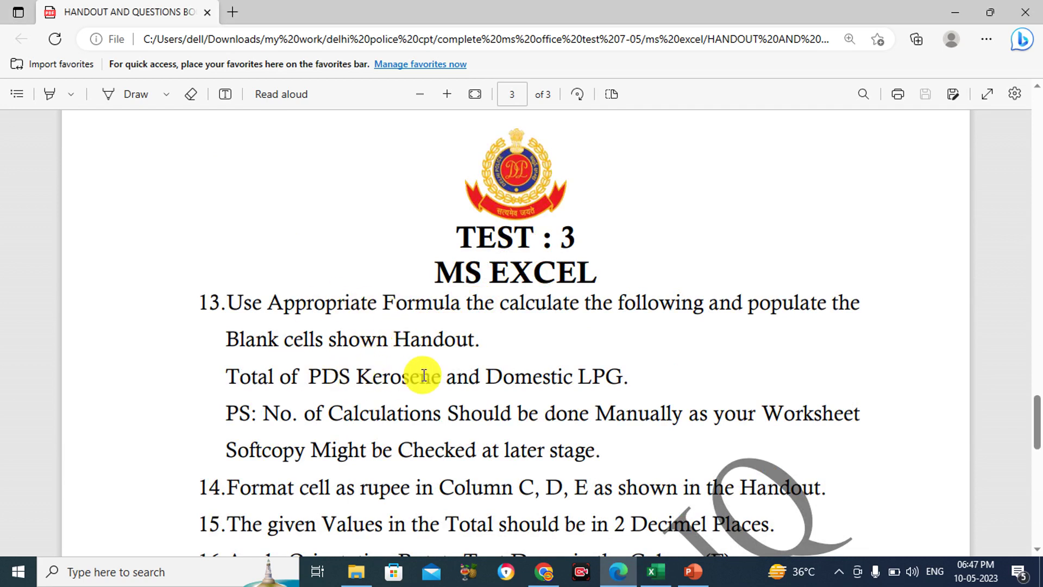
{"action": "scroll", "coordinate": [424, 375], "scroll_direction": "up", "scroll_amount": 5}
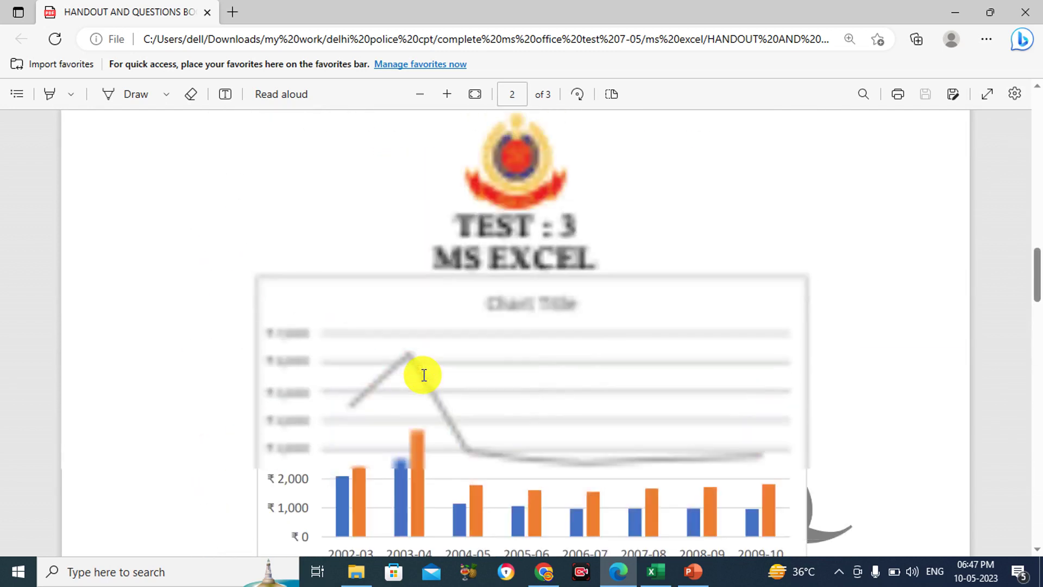
{"action": "scroll", "coordinate": [424, 375], "scroll_direction": "up", "scroll_amount": 3}
{"action": "scroll", "coordinate": [422, 373], "scroll_direction": "up", "scroll_amount": 5}
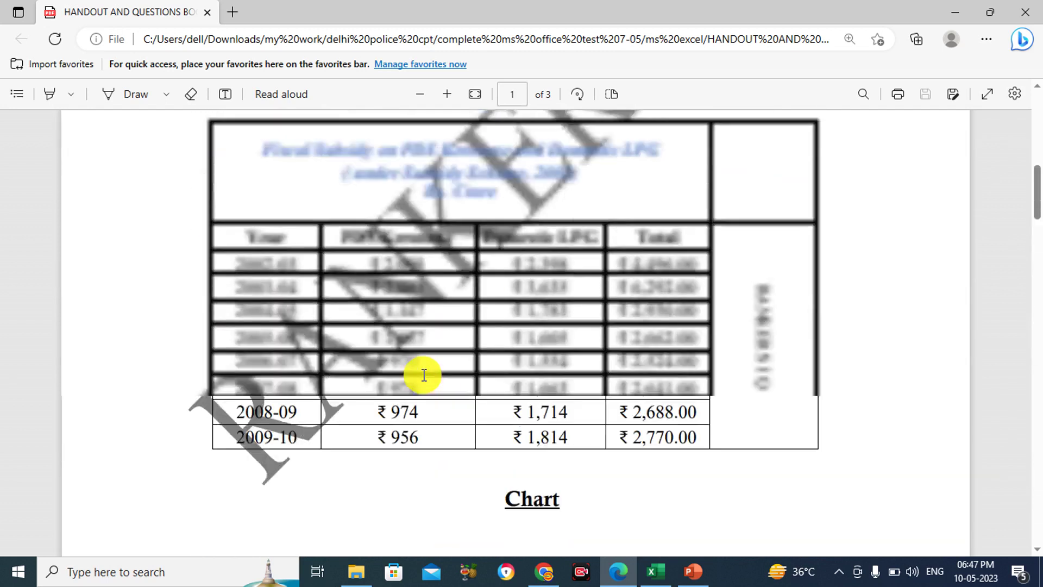
{"action": "scroll", "coordinate": [522, 353], "scroll_direction": "down", "scroll_amount": 1}
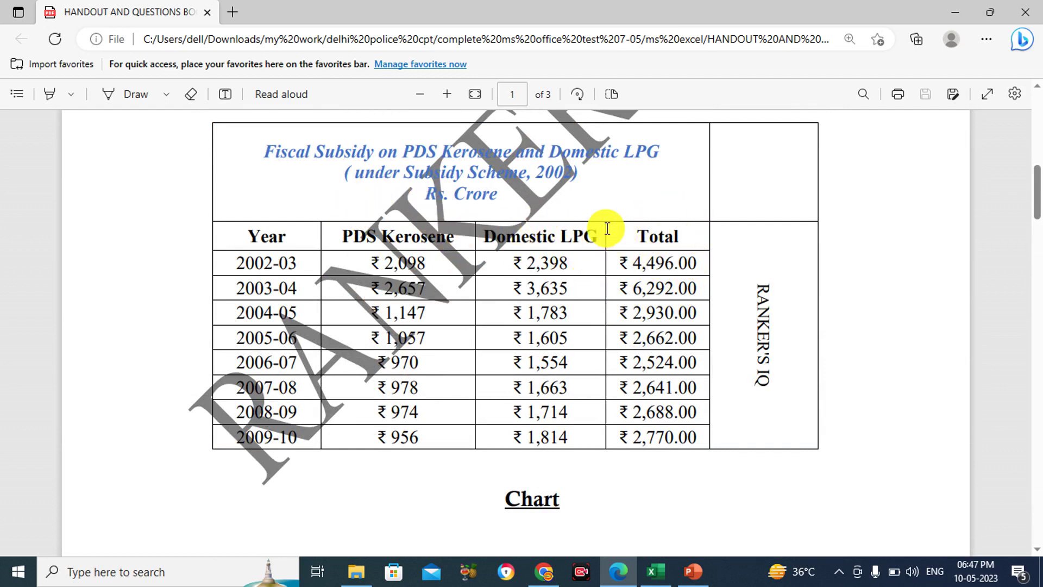
{"action": "scroll", "coordinate": [608, 228], "scroll_direction": "up", "scroll_amount": 1}
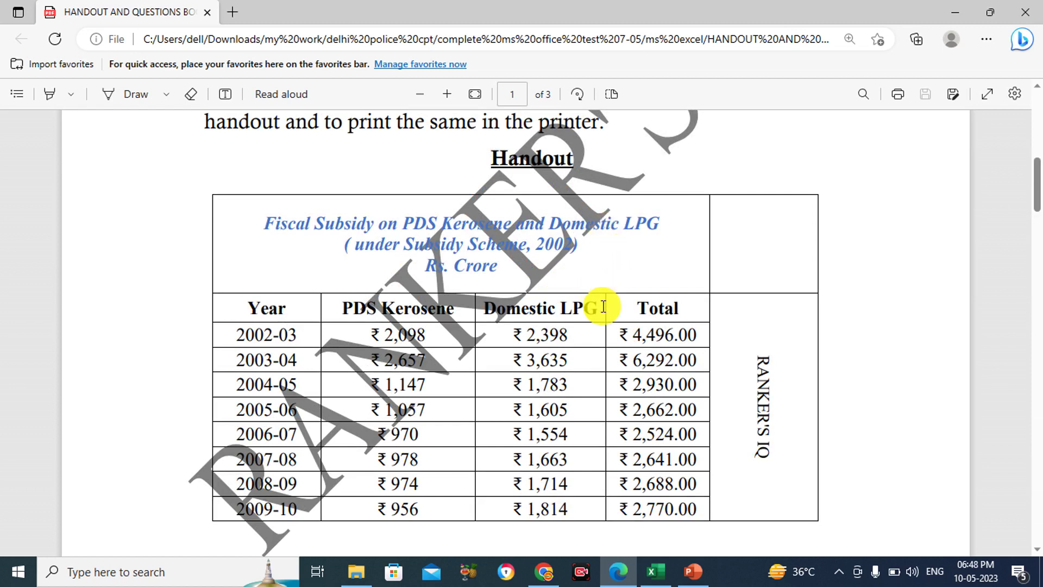
{"action": "mouse_move", "coordinate": [655, 572]}
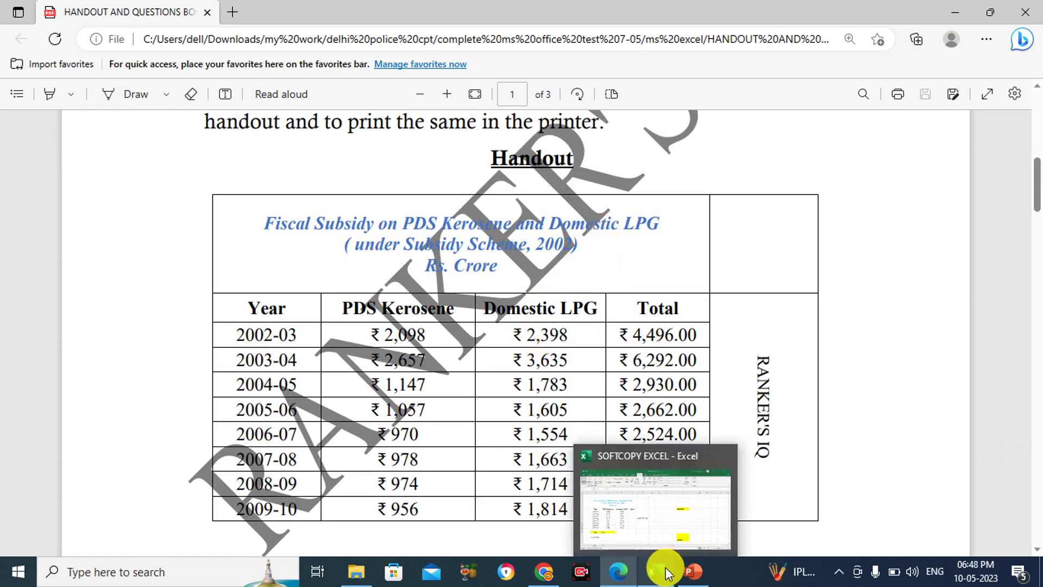
Select the 2002-03 kerosene and LPG figures and open the AutoSum dropdown.
{"action": "left_click", "coordinate": [661, 508]}
{"action": "left_click_drag", "start_coordinate": [173, 295], "coordinate": [359, 300]}
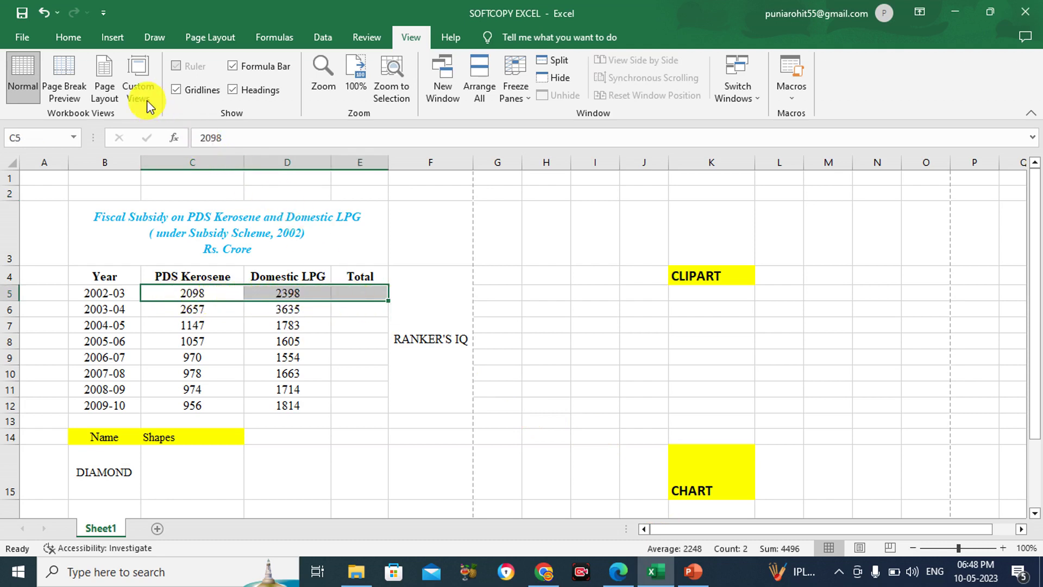
{"action": "left_click", "coordinate": [73, 37]}
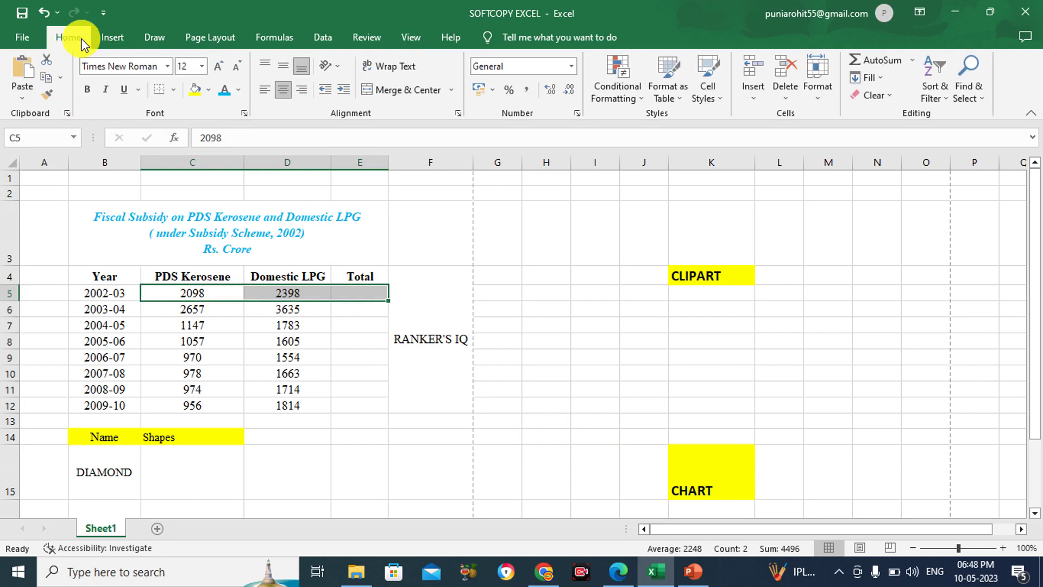
{"action": "left_click", "coordinate": [912, 61]}
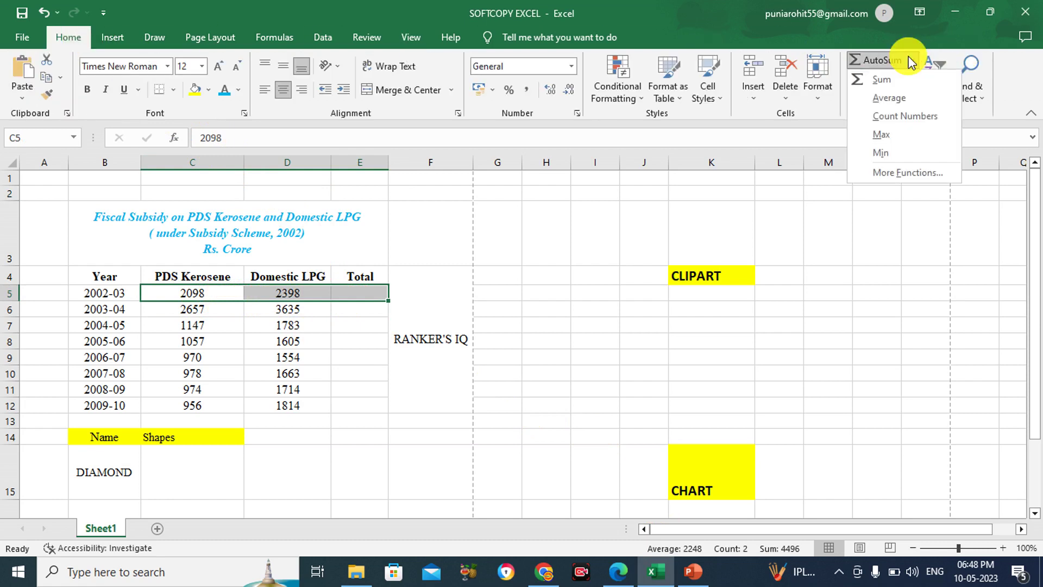
Sum kerosene and LPG in E5 and fill it down to E12, giving totals 4496 to 2770.
{"action": "left_click", "coordinate": [886, 79]}
{"action": "left_click", "coordinate": [369, 310]}
{"action": "left_click", "coordinate": [366, 294]}
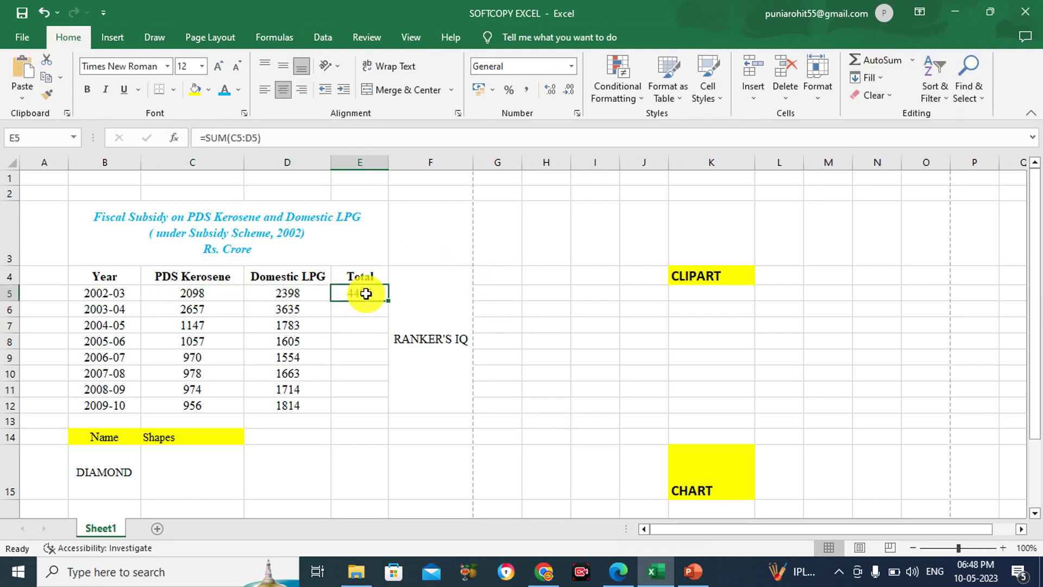
{"action": "left_click_drag", "start_coordinate": [389, 302], "coordinate": [391, 410]}
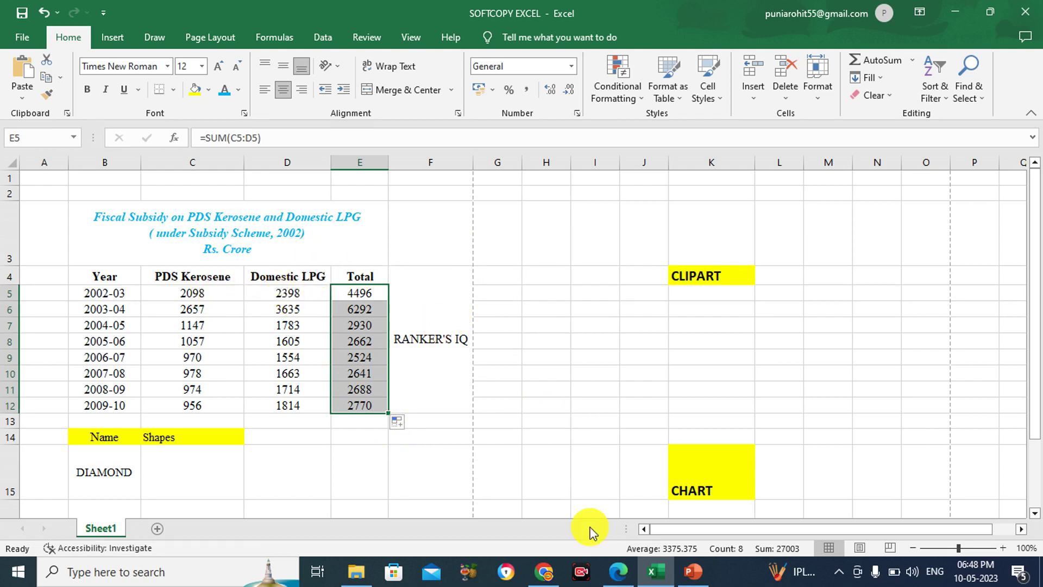
{"action": "left_click", "coordinate": [618, 573]}
Scroll the handout down through the instructions and back up to the page-1 subsidy table.
{"action": "scroll", "coordinate": [489, 345], "scroll_direction": "down", "scroll_amount": 5}
{"action": "scroll", "coordinate": [483, 347], "scroll_direction": "down", "scroll_amount": 5}
{"action": "scroll", "coordinate": [474, 348], "scroll_direction": "down", "scroll_amount": 5}
{"action": "scroll", "coordinate": [474, 348], "scroll_direction": "down", "scroll_amount": 3}
{"action": "scroll", "coordinate": [474, 348], "scroll_direction": "down", "scroll_amount": 5}
{"action": "scroll", "coordinate": [474, 347], "scroll_direction": "down", "scroll_amount": 3}
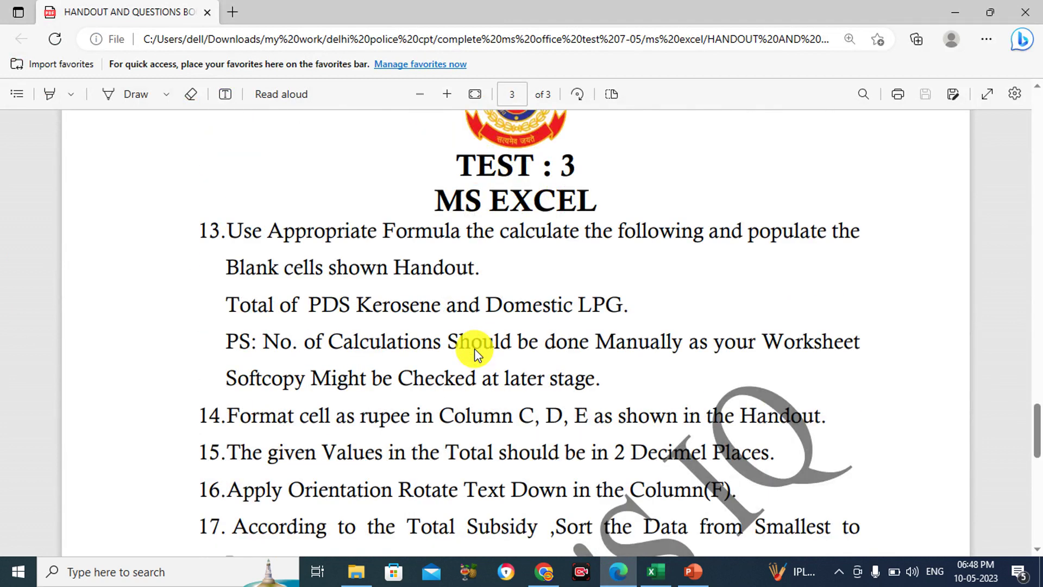
{"action": "scroll", "coordinate": [474, 348], "scroll_direction": "down", "scroll_amount": 1}
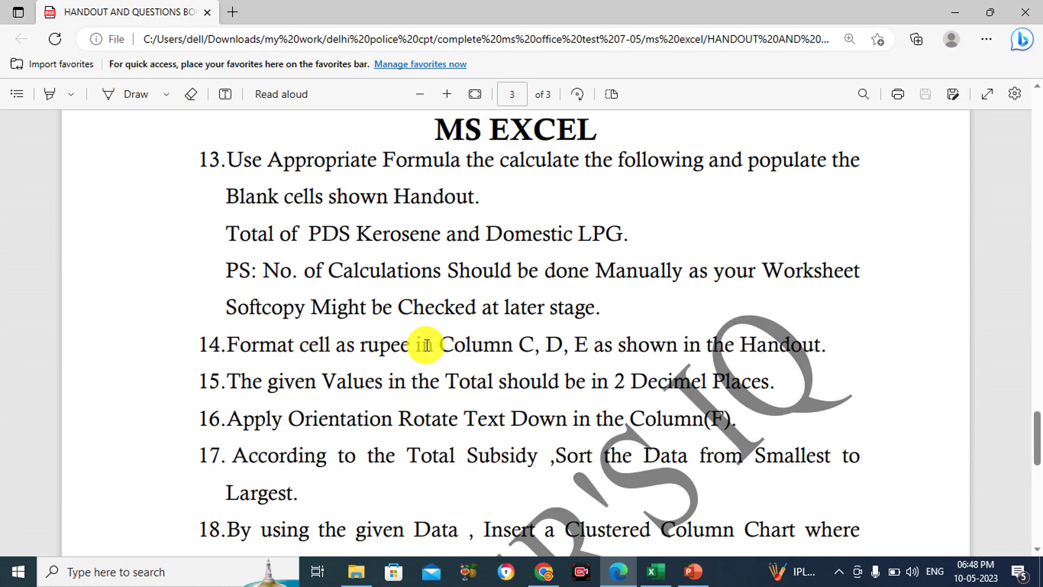
{"action": "scroll", "coordinate": [428, 345], "scroll_direction": "up", "scroll_amount": 5}
{"action": "scroll", "coordinate": [427, 345], "scroll_direction": "up", "scroll_amount": 5}
{"action": "scroll", "coordinate": [428, 345], "scroll_direction": "up", "scroll_amount": 5}
{"action": "scroll", "coordinate": [428, 345], "scroll_direction": "up", "scroll_amount": 5}
{"action": "scroll", "coordinate": [421, 345], "scroll_direction": "up", "scroll_amount": 5}
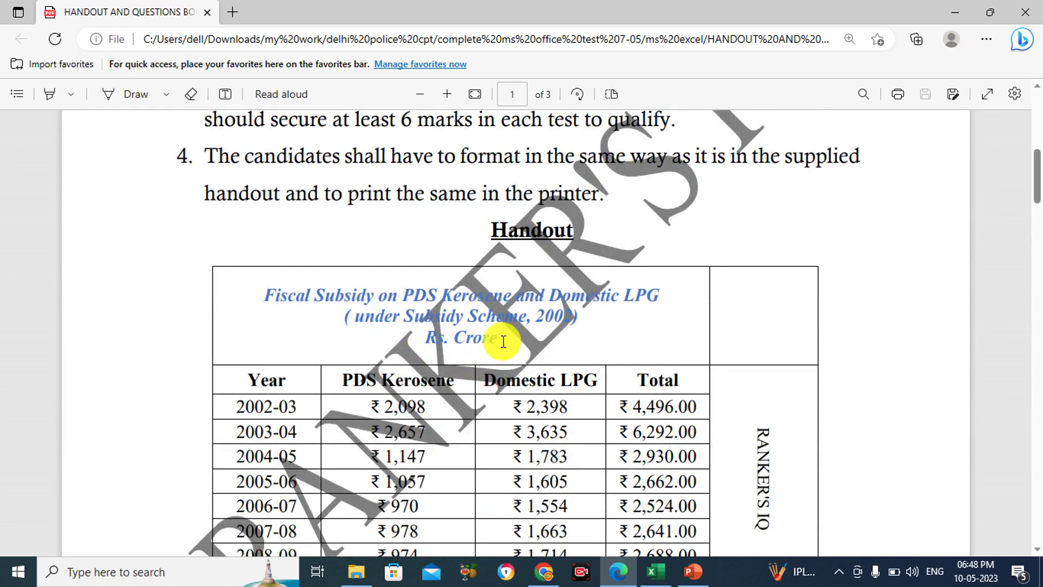
{"action": "scroll", "coordinate": [496, 345], "scroll_direction": "down", "scroll_amount": 3}
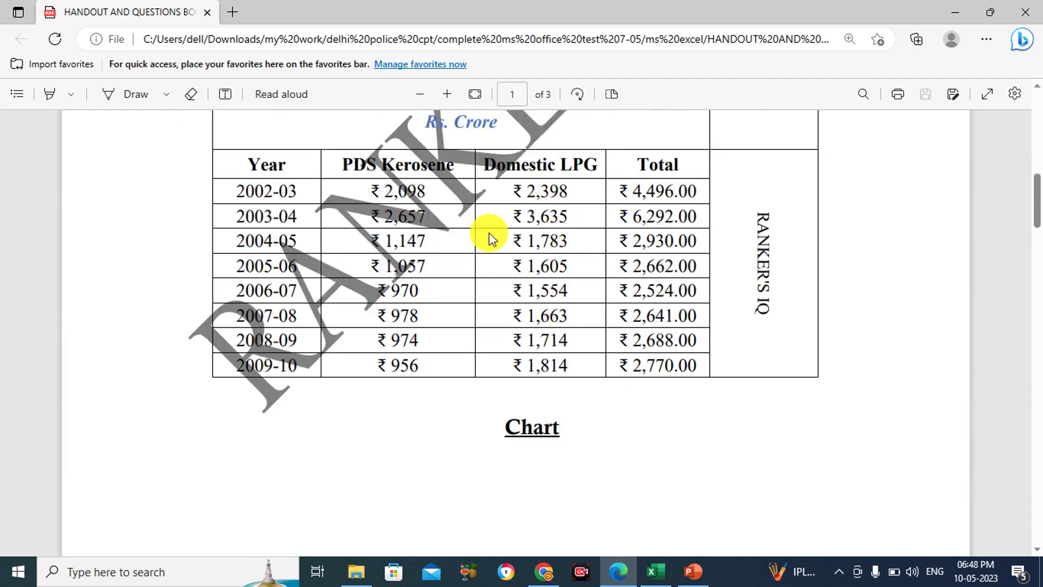
{"action": "scroll", "coordinate": [451, 242], "scroll_direction": "up", "scroll_amount": 3}
{"action": "scroll", "coordinate": [451, 242], "scroll_direction": "up", "scroll_amount": 1}
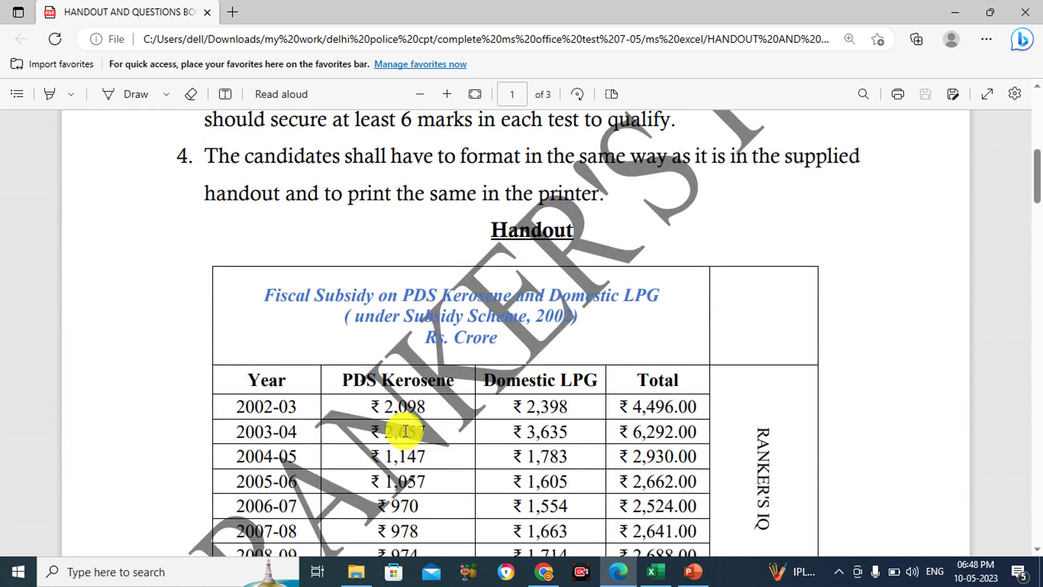
{"action": "scroll", "coordinate": [685, 418], "scroll_direction": "down", "scroll_amount": 3}
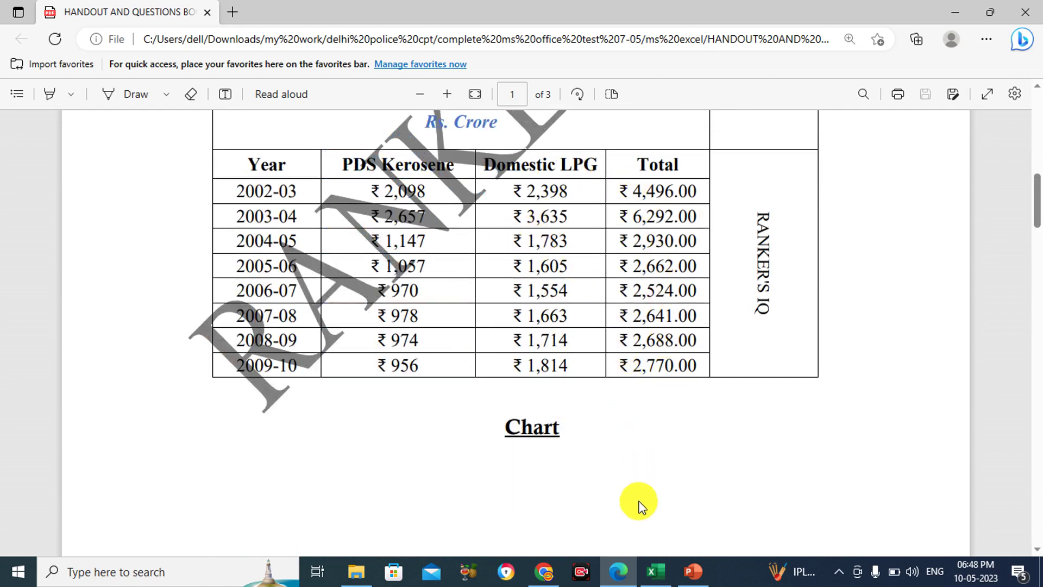
{"action": "left_click", "coordinate": [656, 571]}
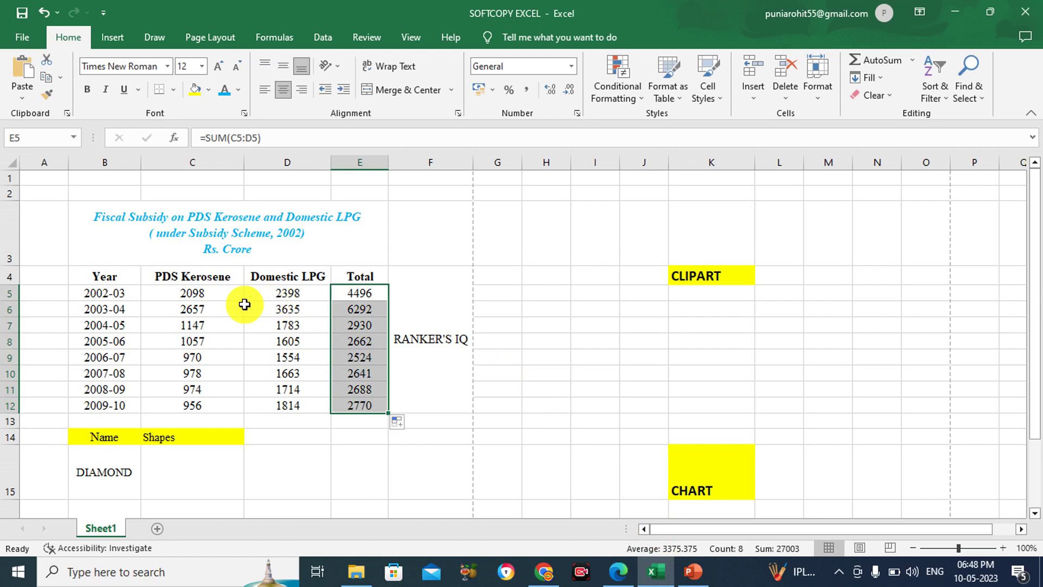
Format C5:E12 as ₹ currency with 0 decimal places, e.g. ₹2,098 and ₹4,496.
{"action": "left_click_drag", "start_coordinate": [201, 288], "coordinate": [361, 403]}
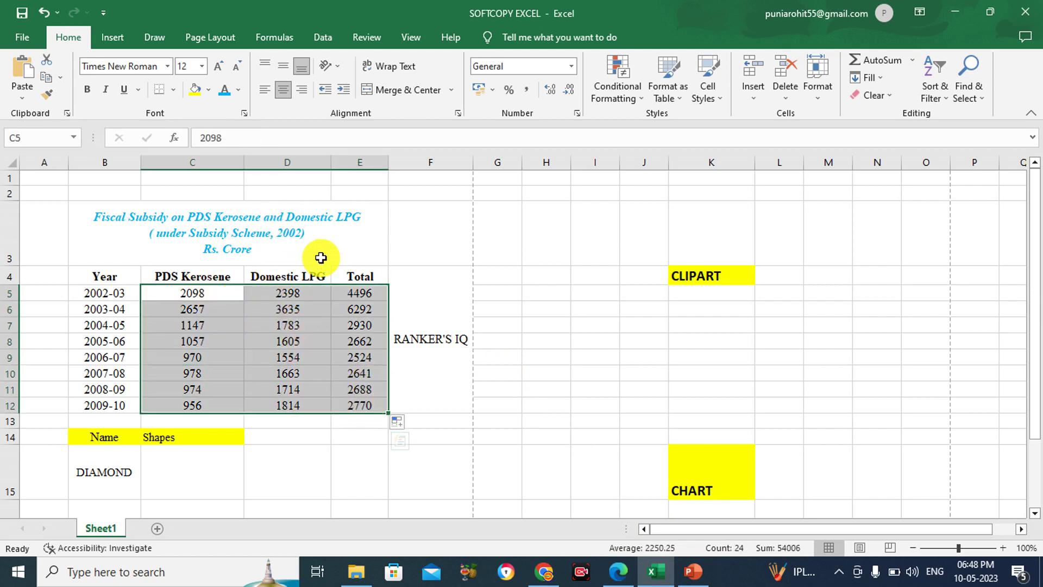
{"action": "left_click", "coordinate": [577, 115]}
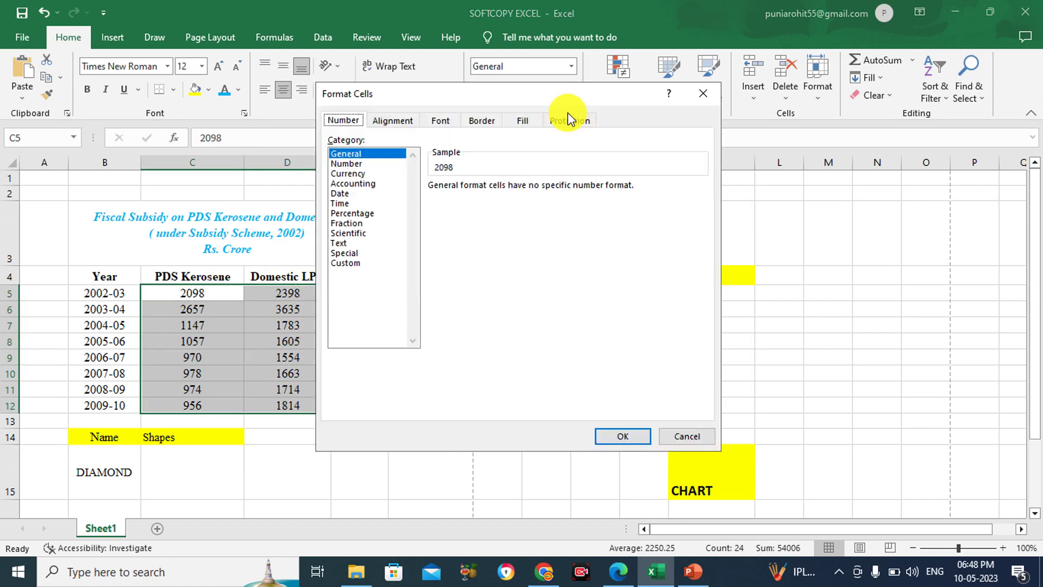
{"action": "left_click", "coordinate": [363, 174]}
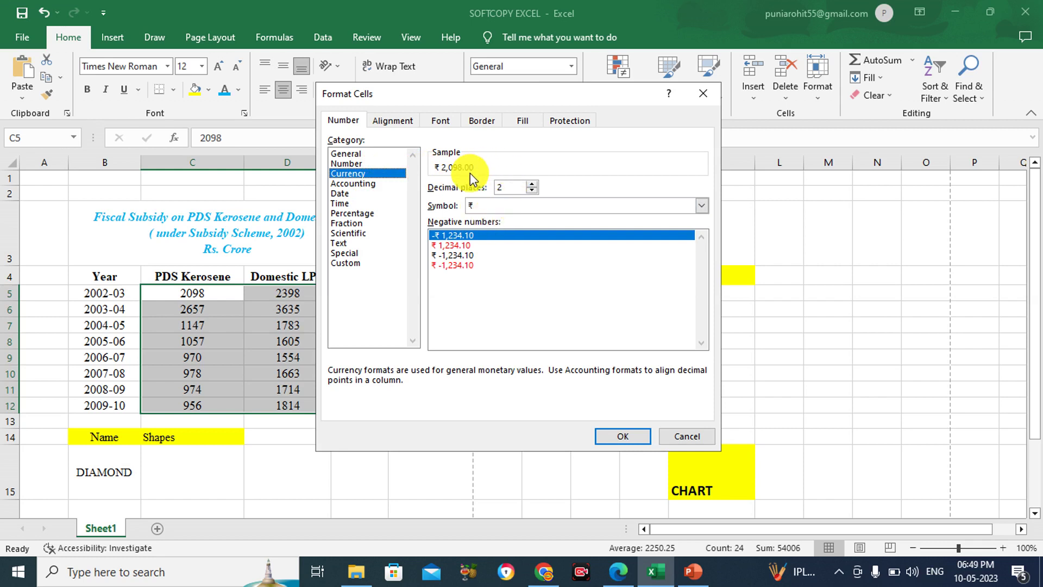
{"action": "left_click", "coordinate": [534, 185]}
{"action": "left_click", "coordinate": [533, 185]}
{"action": "left_click", "coordinate": [534, 190]}
{"action": "left_click", "coordinate": [533, 190]}
{"action": "left_click", "coordinate": [534, 190]}
{"action": "left_click", "coordinate": [533, 190]}
{"action": "left_click", "coordinate": [611, 431]}
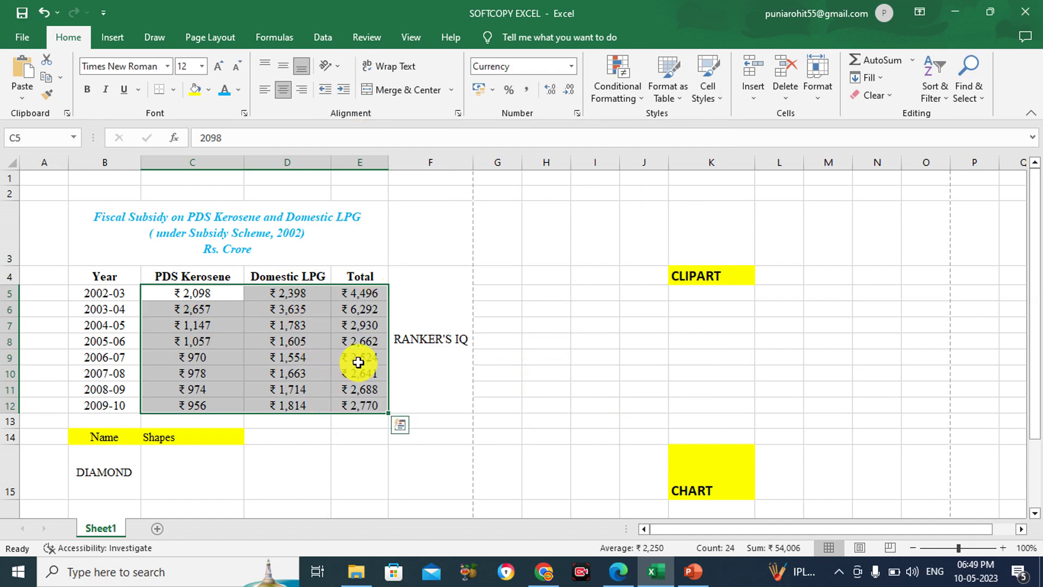
{"action": "left_click", "coordinate": [618, 570]}
{"action": "scroll", "coordinate": [596, 402], "scroll_direction": "down", "scroll_amount": 5}
{"action": "scroll", "coordinate": [596, 403], "scroll_direction": "down", "scroll_amount": 10}
{"action": "scroll", "coordinate": [596, 402], "scroll_direction": "down", "scroll_amount": 5}
{"action": "scroll", "coordinate": [596, 403], "scroll_direction": "down", "scroll_amount": 2}
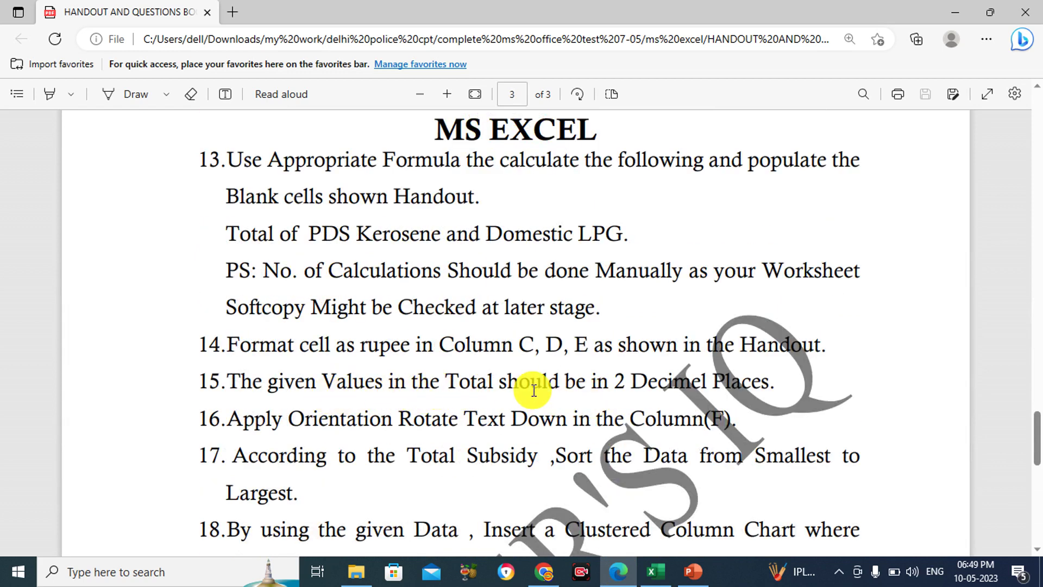
{"action": "scroll", "coordinate": [594, 380], "scroll_direction": "up", "scroll_amount": 5}
{"action": "scroll", "coordinate": [595, 382], "scroll_direction": "up", "scroll_amount": 5}
{"action": "scroll", "coordinate": [596, 383], "scroll_direction": "up", "scroll_amount": 10}
{"action": "scroll", "coordinate": [597, 383], "scroll_direction": "up", "scroll_amount": 10}
{"action": "scroll", "coordinate": [596, 383], "scroll_direction": "down", "scroll_amount": 5}
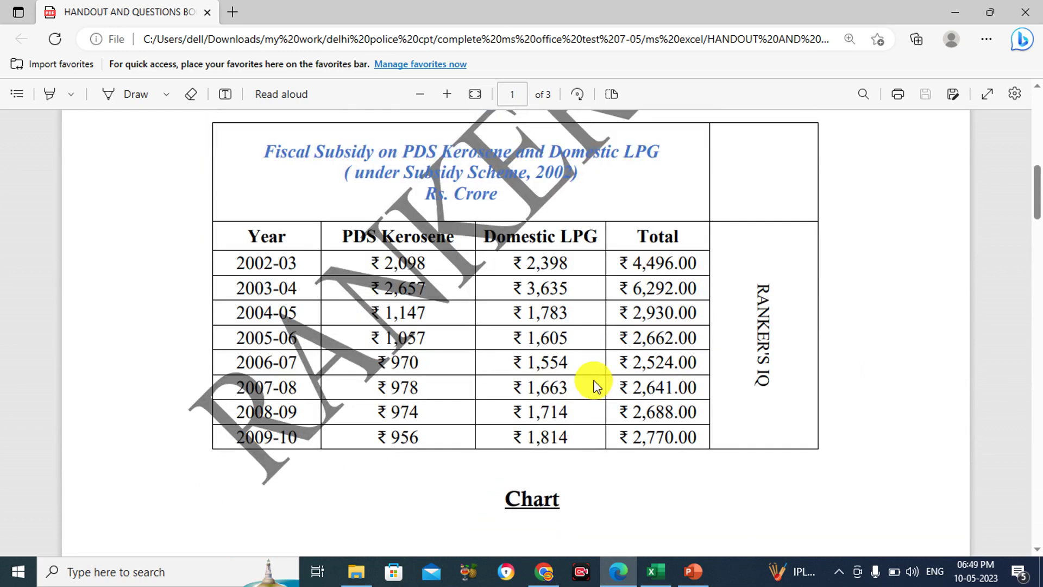
{"action": "scroll", "coordinate": [416, 288], "scroll_direction": "up", "scroll_amount": 1}
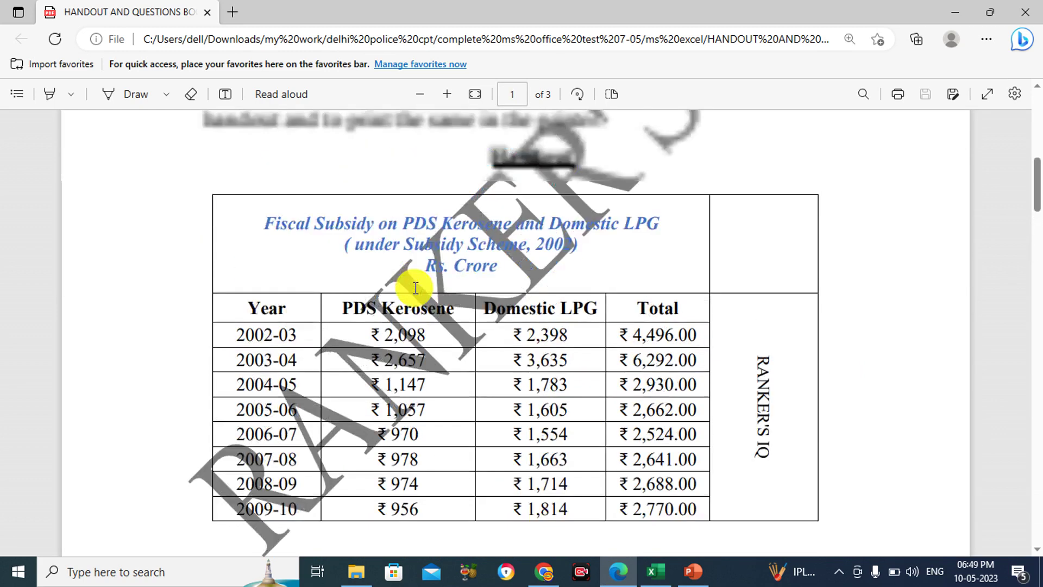
{"action": "mouse_move", "coordinate": [651, 572]}
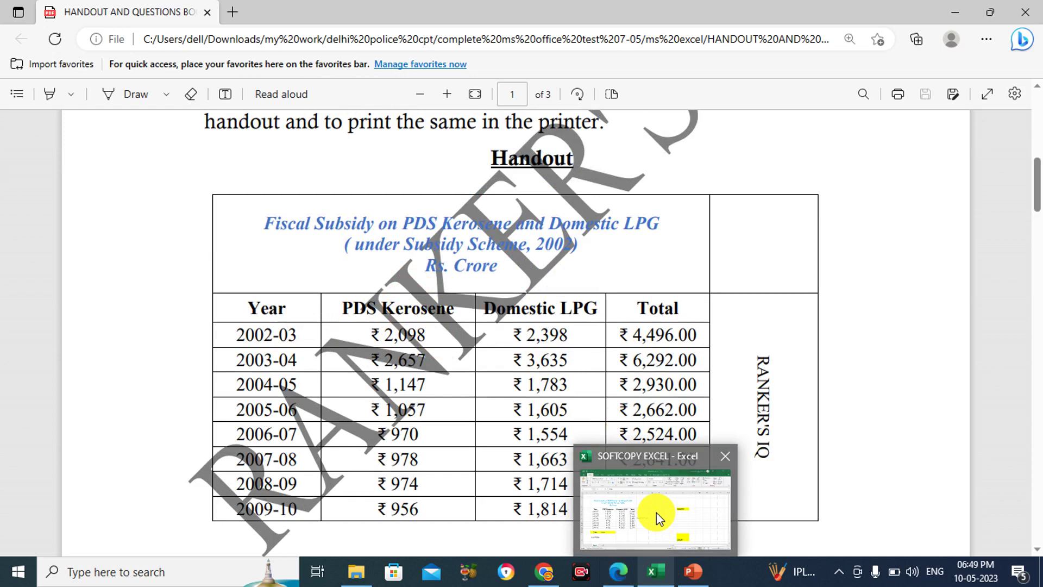
{"action": "left_click", "coordinate": [657, 513]}
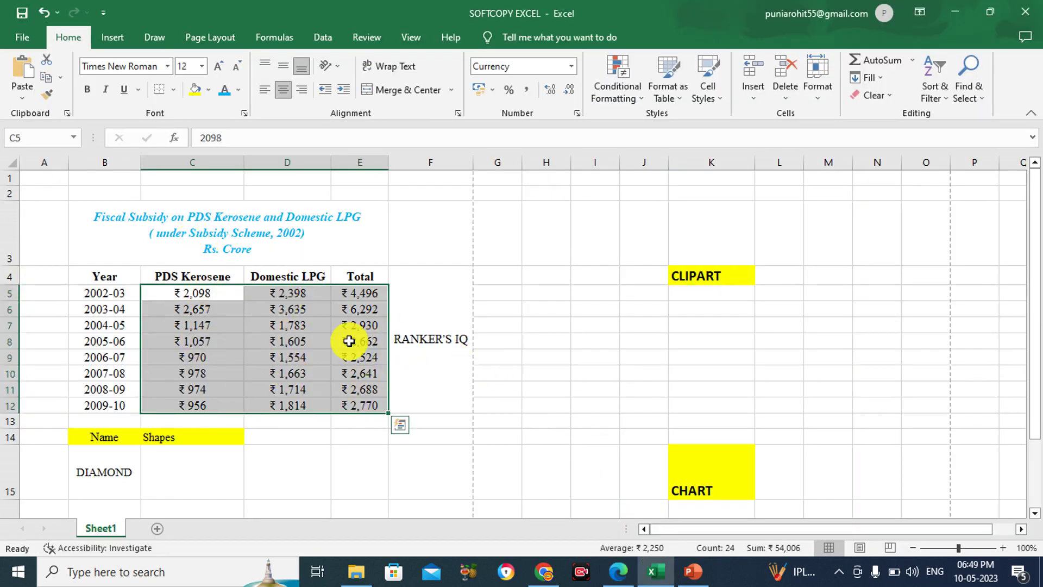
{"action": "left_click", "coordinate": [616, 567]}
{"action": "scroll", "coordinate": [538, 429], "scroll_direction": "down", "scroll_amount": 2}
{"action": "scroll", "coordinate": [541, 392], "scroll_direction": "up", "scroll_amount": 2}
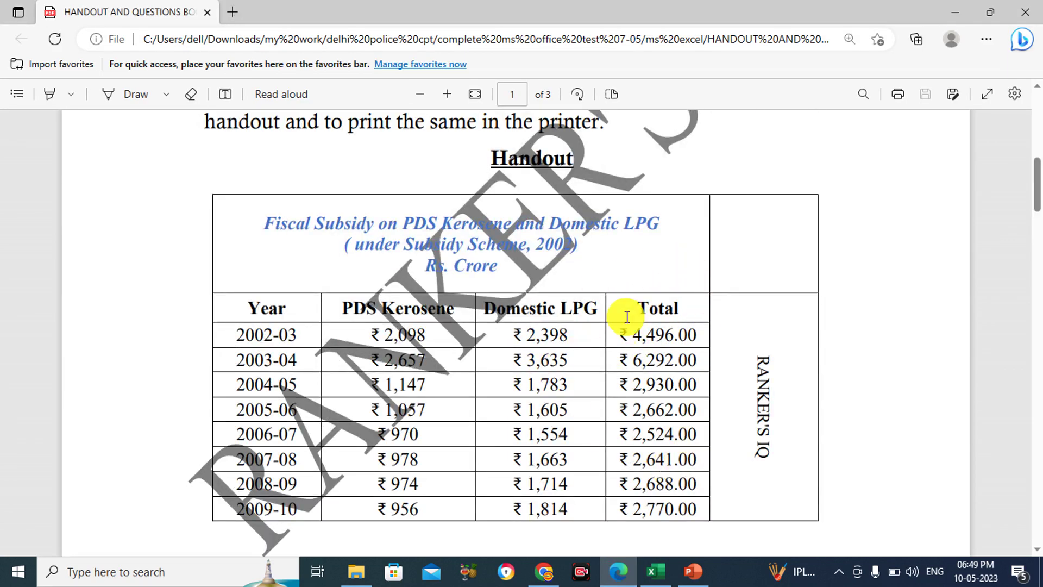
{"action": "scroll", "coordinate": [691, 341], "scroll_direction": "down", "scroll_amount": 5}
{"action": "scroll", "coordinate": [690, 341], "scroll_direction": "down", "scroll_amount": 8}
{"action": "scroll", "coordinate": [691, 341], "scroll_direction": "down", "scroll_amount": 3}
{"action": "scroll", "coordinate": [690, 341], "scroll_direction": "down", "scroll_amount": 3}
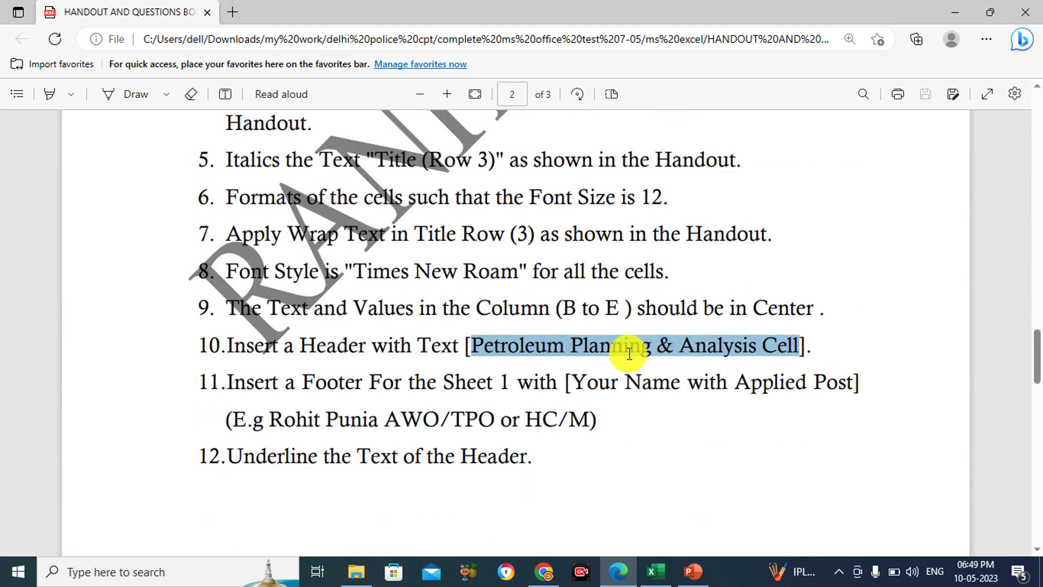
{"action": "scroll", "coordinate": [629, 354], "scroll_direction": "down", "scroll_amount": 4}
{"action": "scroll", "coordinate": [629, 353], "scroll_direction": "down", "scroll_amount": 4}
{"action": "scroll", "coordinate": [629, 353], "scroll_direction": "down", "scroll_amount": 1}
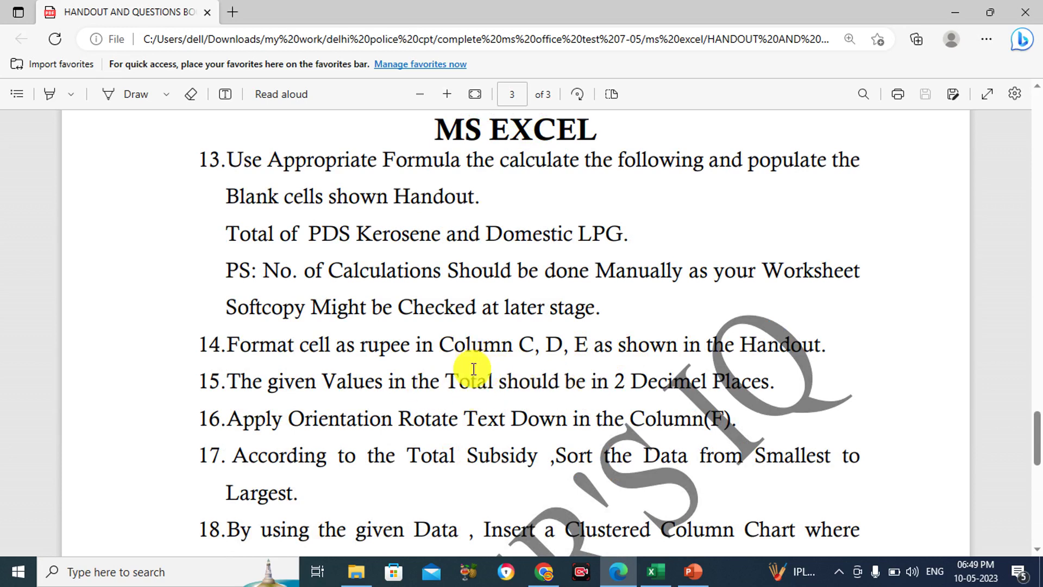
{"action": "left_click_drag", "start_coordinate": [432, 382], "coordinate": [483, 380]}
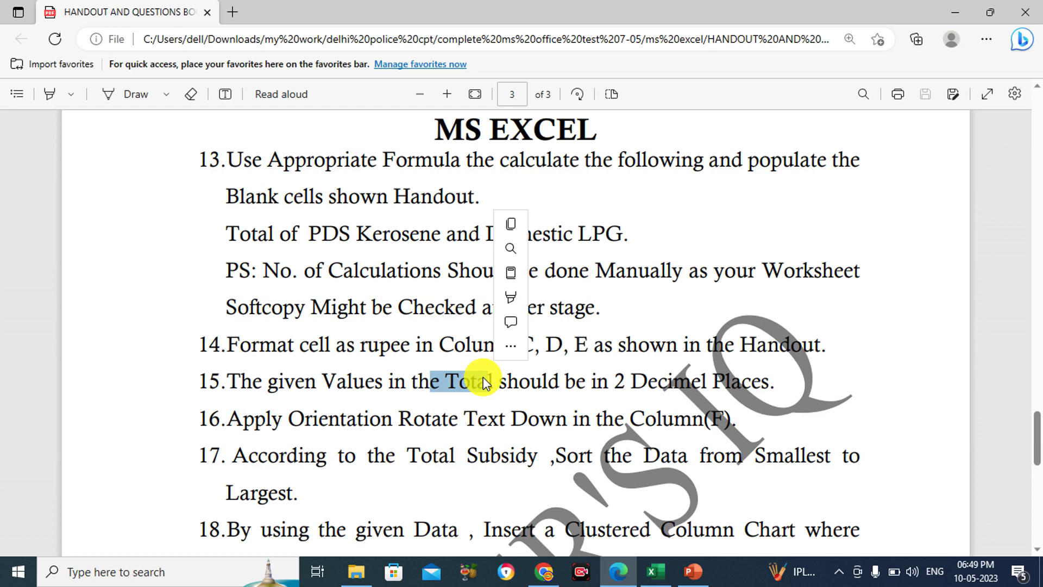
{"action": "left_click", "coordinate": [484, 377]}
{"action": "mouse_move", "coordinate": [652, 572]}
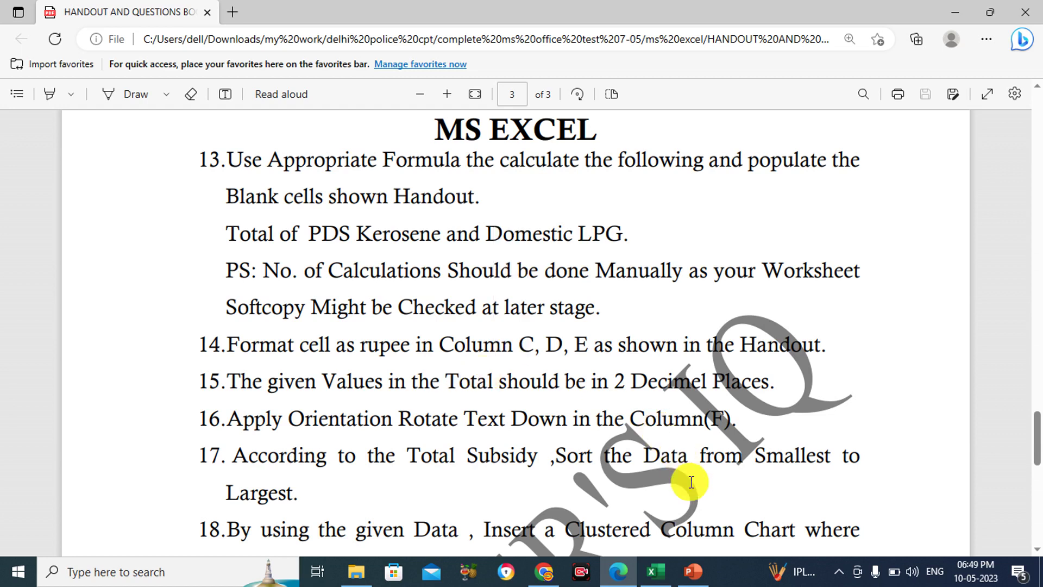
{"action": "left_click", "coordinate": [651, 514]}
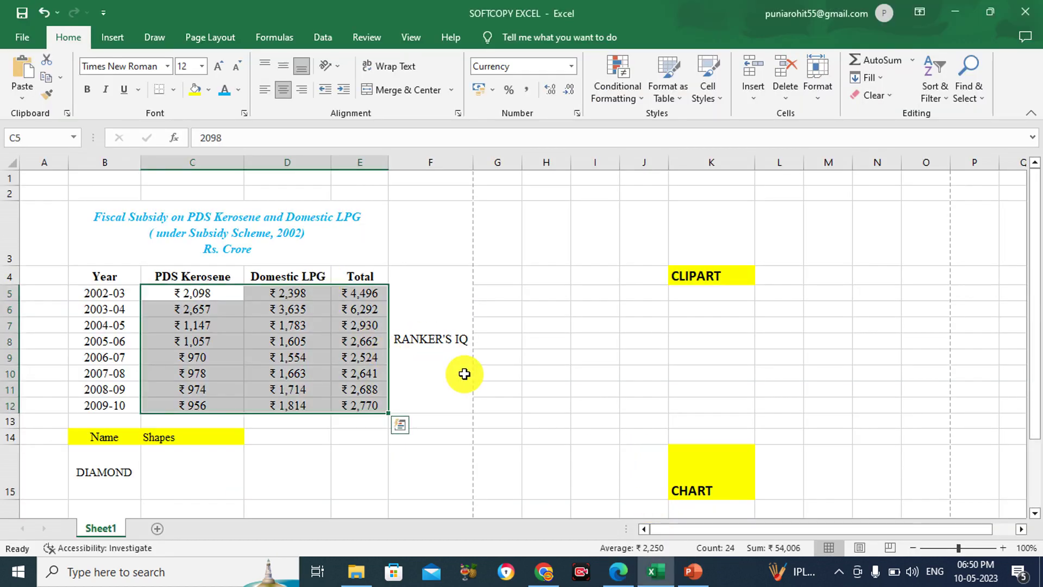
Show the Total values E5:E12 with two decimals, ₹4,496.00 to ₹2,770.00.
{"action": "left_click", "coordinate": [462, 373]}
{"action": "left_click_drag", "start_coordinate": [367, 294], "coordinate": [361, 404]}
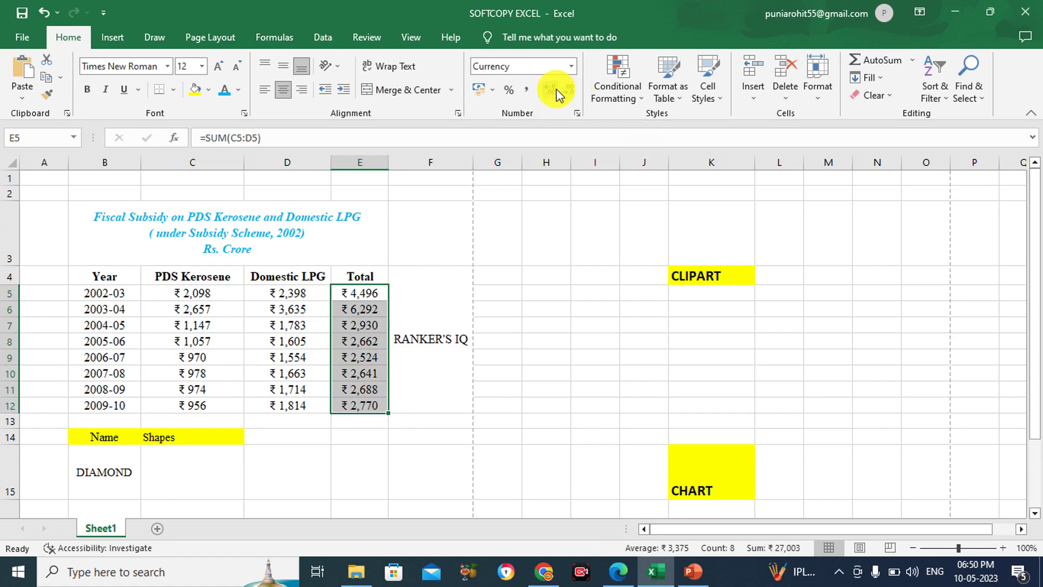
{"action": "left_click", "coordinate": [557, 89]}
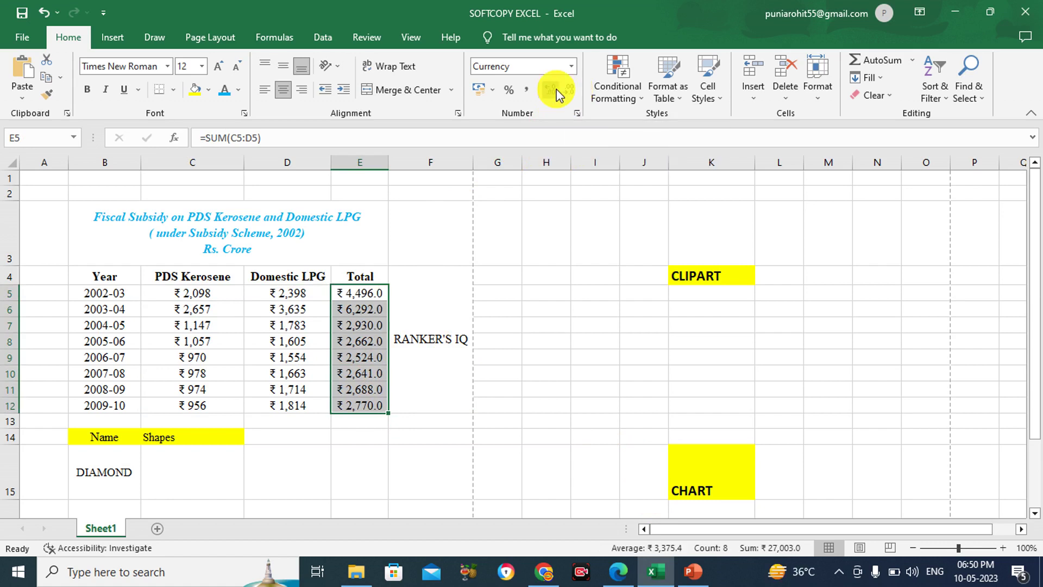
{"action": "left_click", "coordinate": [557, 91]}
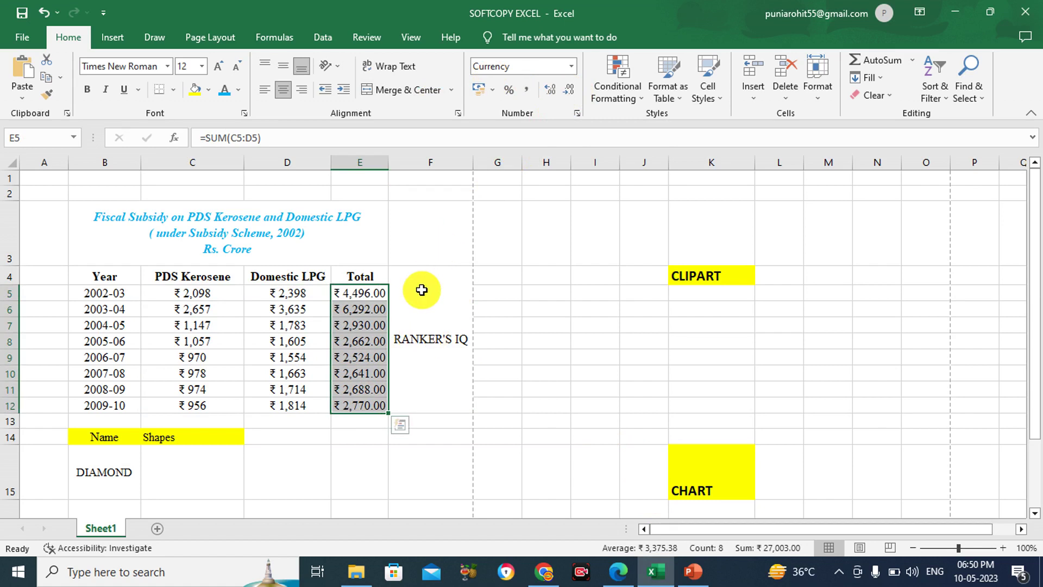
Scroll the handout back to the page-1 reference table with RANKER'S IQ beside it.
{"action": "left_click", "coordinate": [617, 570]}
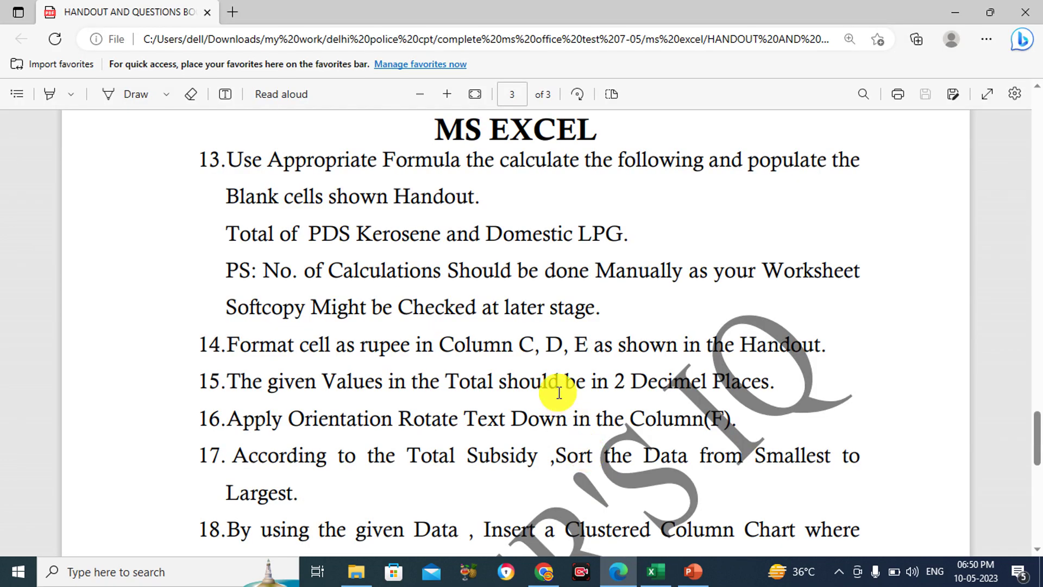
{"action": "scroll", "coordinate": [557, 391], "scroll_direction": "down", "scroll_amount": 1}
{"action": "scroll", "coordinate": [544, 381], "scroll_direction": "down", "scroll_amount": 1}
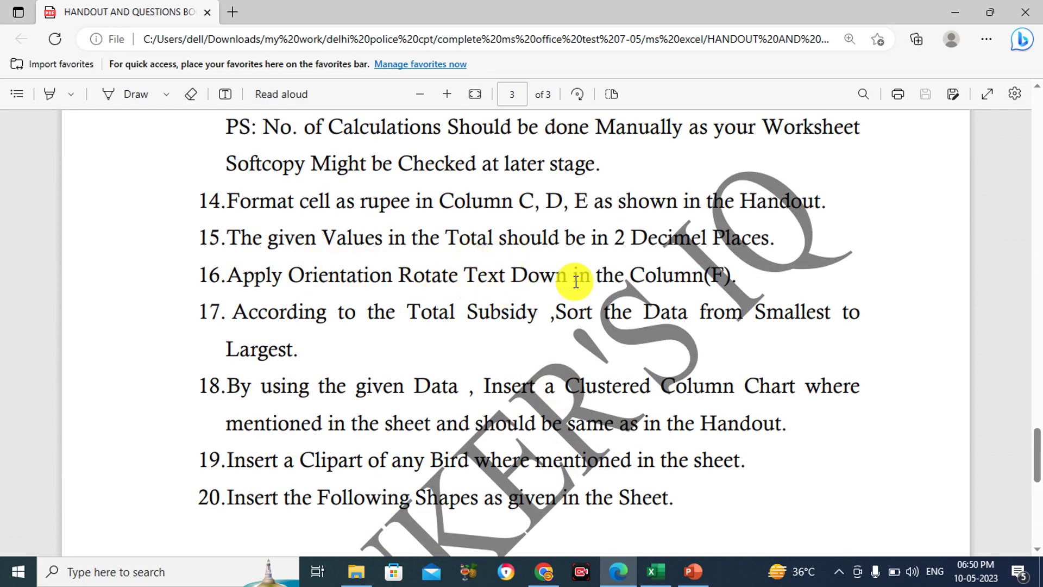
{"action": "scroll", "coordinate": [576, 281], "scroll_direction": "up", "scroll_amount": 5}
{"action": "scroll", "coordinate": [576, 281], "scroll_direction": "up", "scroll_amount": 5}
{"action": "scroll", "coordinate": [576, 281], "scroll_direction": "up", "scroll_amount": 5}
{"action": "scroll", "coordinate": [576, 282], "scroll_direction": "up", "scroll_amount": 5}
{"action": "scroll", "coordinate": [576, 281], "scroll_direction": "up", "scroll_amount": 8}
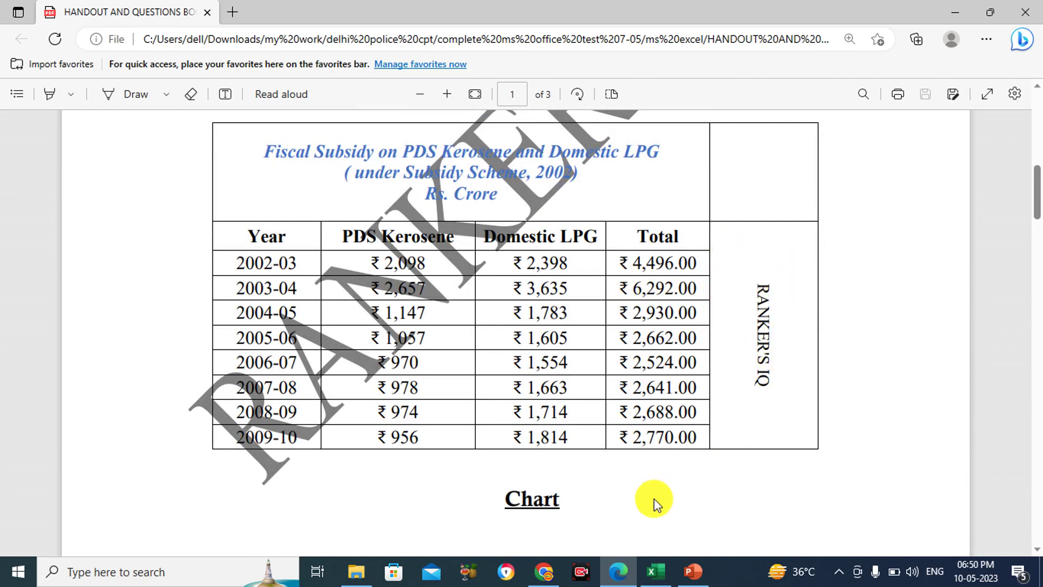
{"action": "left_click", "coordinate": [652, 576]}
Rotate the RANKER'S IQ text in merged cell F4 to read downward (Rotate Text Down).
{"action": "left_click", "coordinate": [446, 352]}
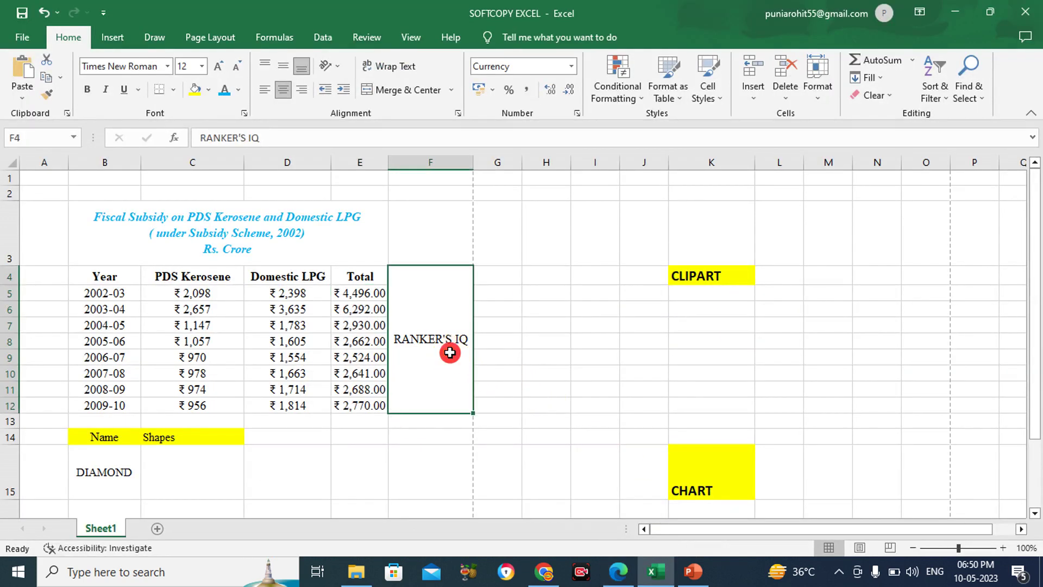
{"action": "left_click", "coordinate": [339, 68]}
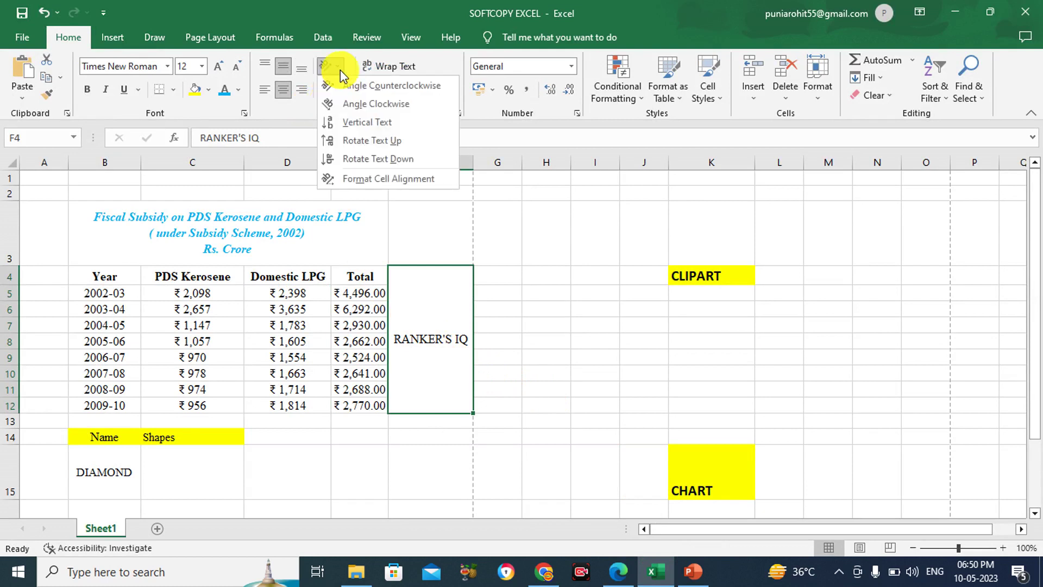
{"action": "left_click", "coordinate": [357, 158]}
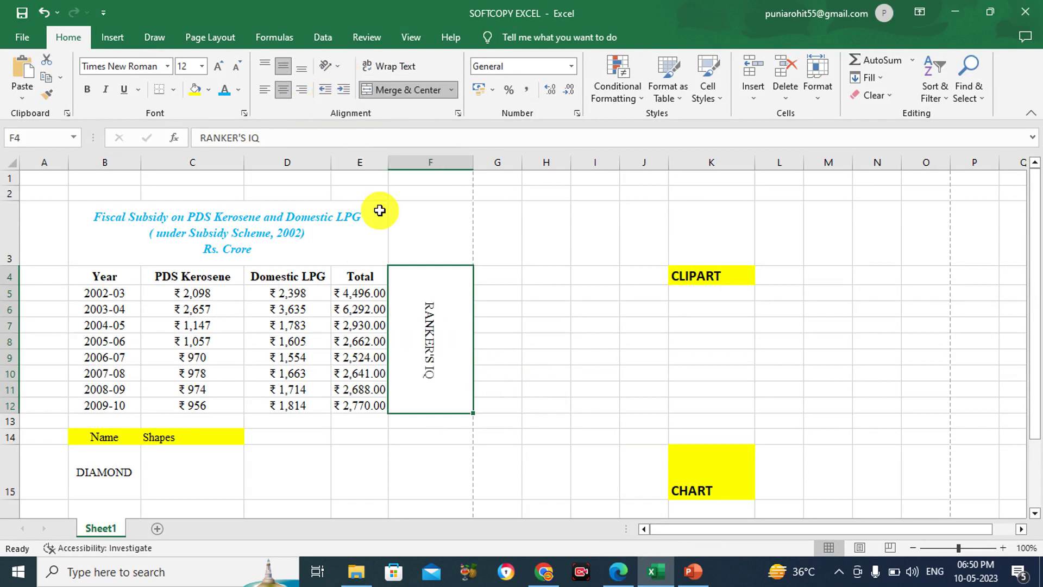
Scroll the PDF handout to page 3's items 14–20, including the Total Subsidy sort.
{"action": "left_click", "coordinate": [618, 581]}
{"action": "scroll", "coordinate": [582, 401], "scroll_direction": "down", "scroll_amount": 5}
{"action": "scroll", "coordinate": [582, 401], "scroll_direction": "down", "scroll_amount": 5}
{"action": "scroll", "coordinate": [582, 403], "scroll_direction": "down", "scroll_amount": 4}
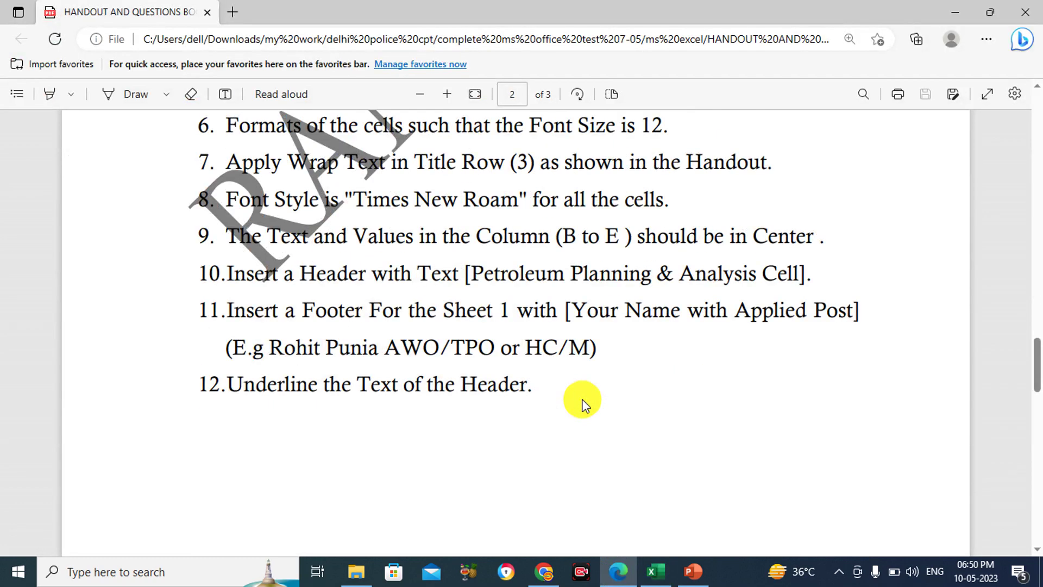
{"action": "scroll", "coordinate": [582, 402], "scroll_direction": "down", "scroll_amount": 5}
{"action": "scroll", "coordinate": [582, 402], "scroll_direction": "down", "scroll_amount": 5}
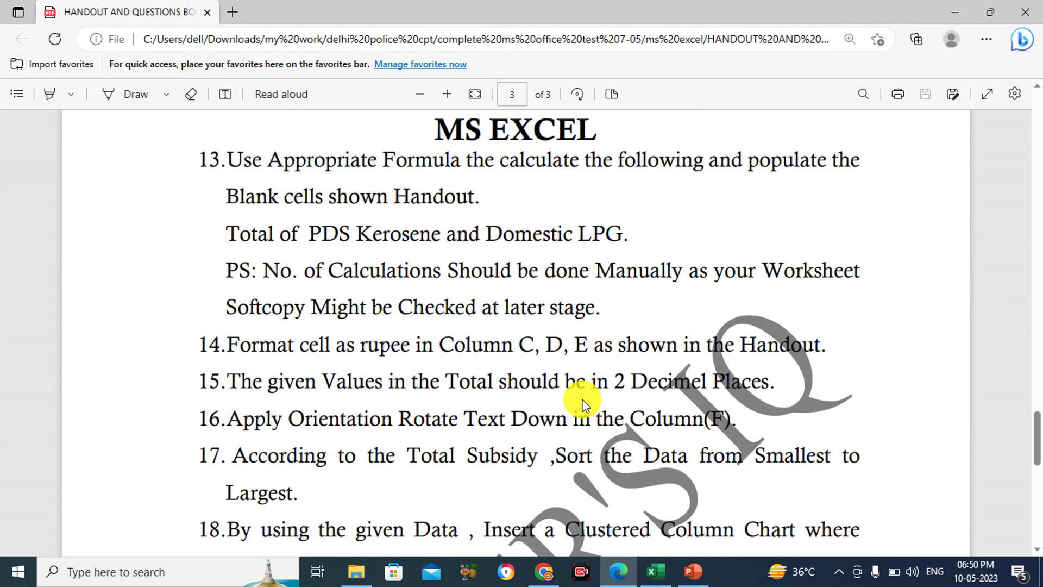
{"action": "scroll", "coordinate": [582, 402], "scroll_direction": "down", "scroll_amount": 3}
{"action": "scroll", "coordinate": [582, 402], "scroll_direction": "down", "scroll_amount": 3}
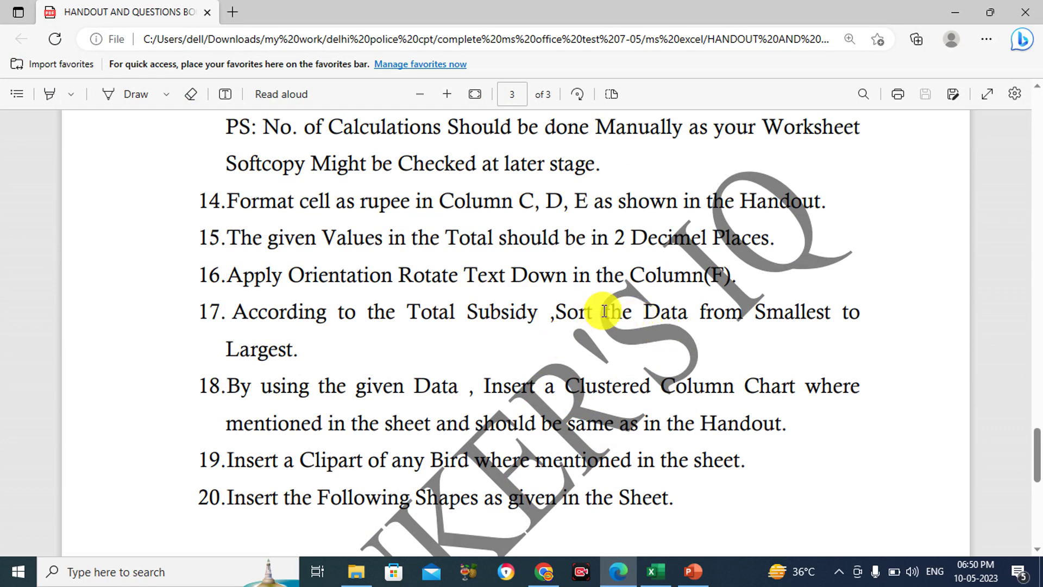
{"action": "mouse_move", "coordinate": [651, 571]}
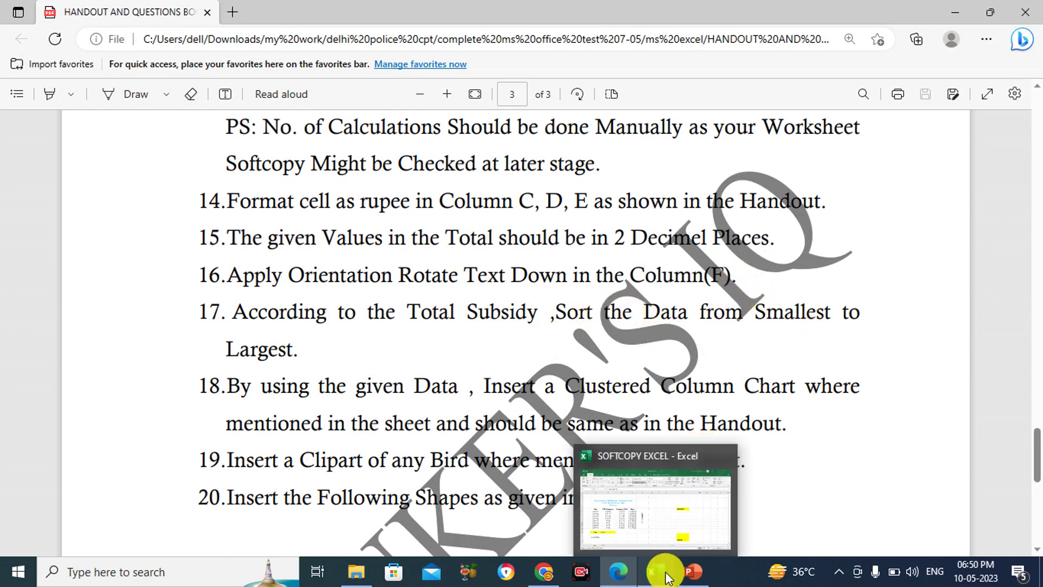
Custom-sort table B4:E12 by Total, smallest to largest (2006-07 first, 2003-04 last).
{"action": "left_click", "coordinate": [667, 577]}
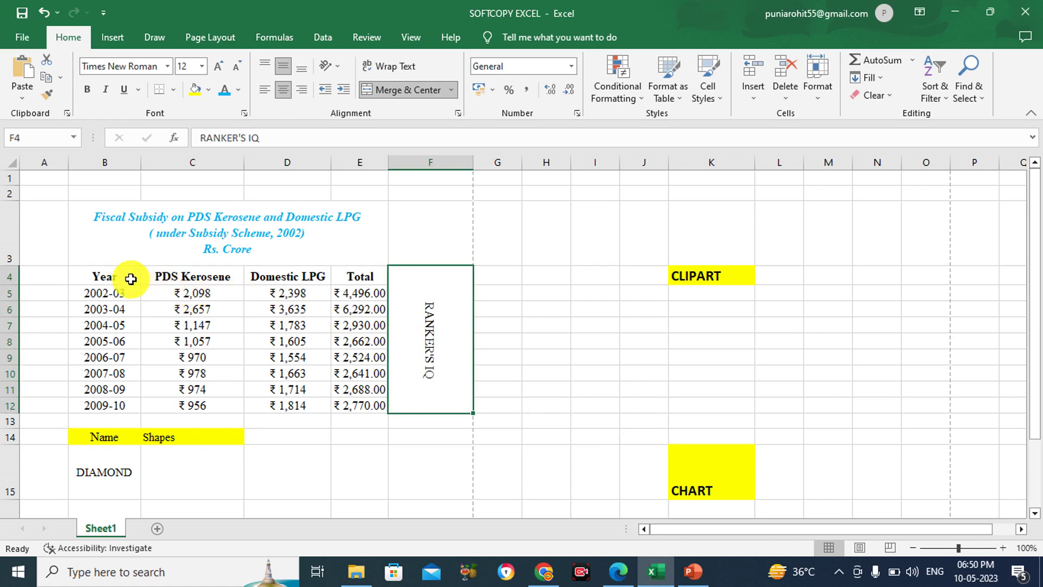
{"action": "left_click_drag", "start_coordinate": [116, 280], "coordinate": [358, 407]}
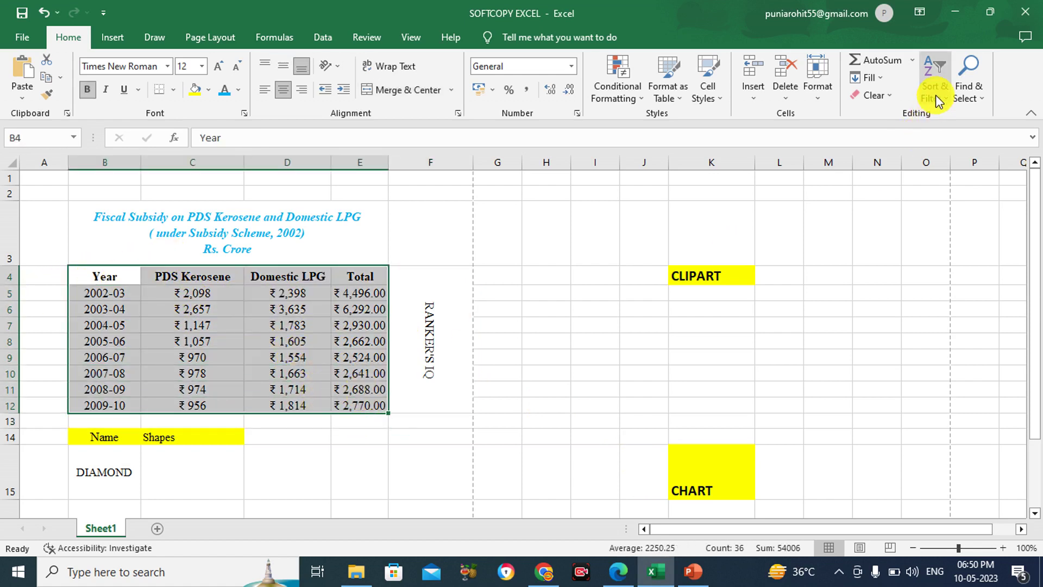
{"action": "left_click", "coordinate": [952, 96]}
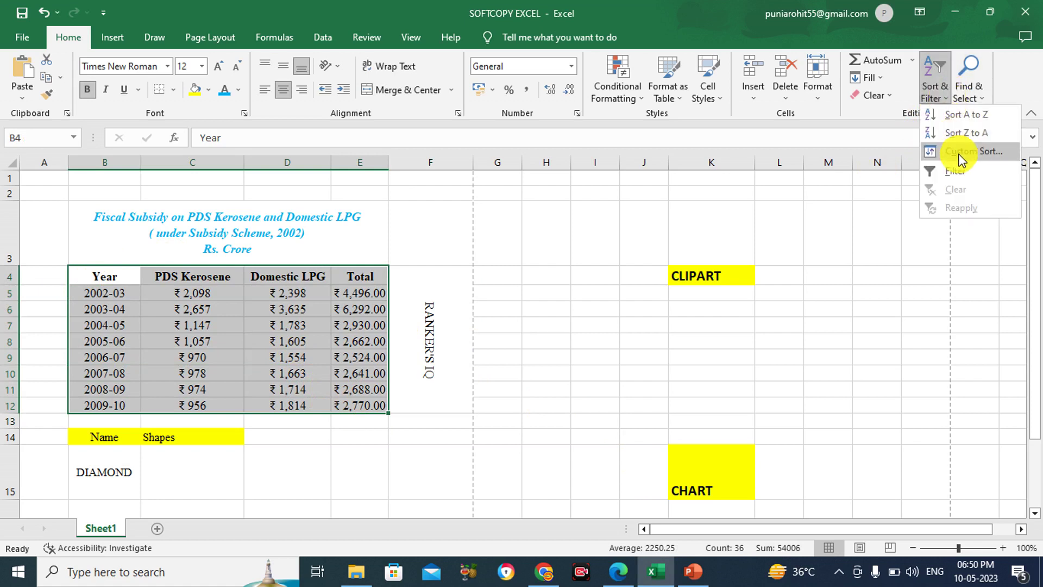
{"action": "left_click", "coordinate": [952, 156]}
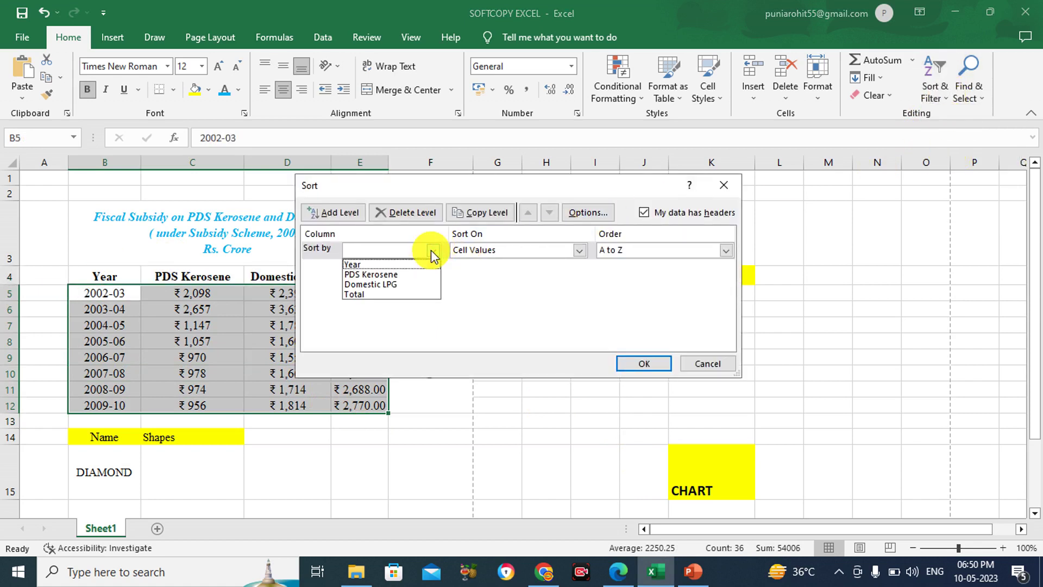
{"action": "left_click", "coordinate": [406, 293]}
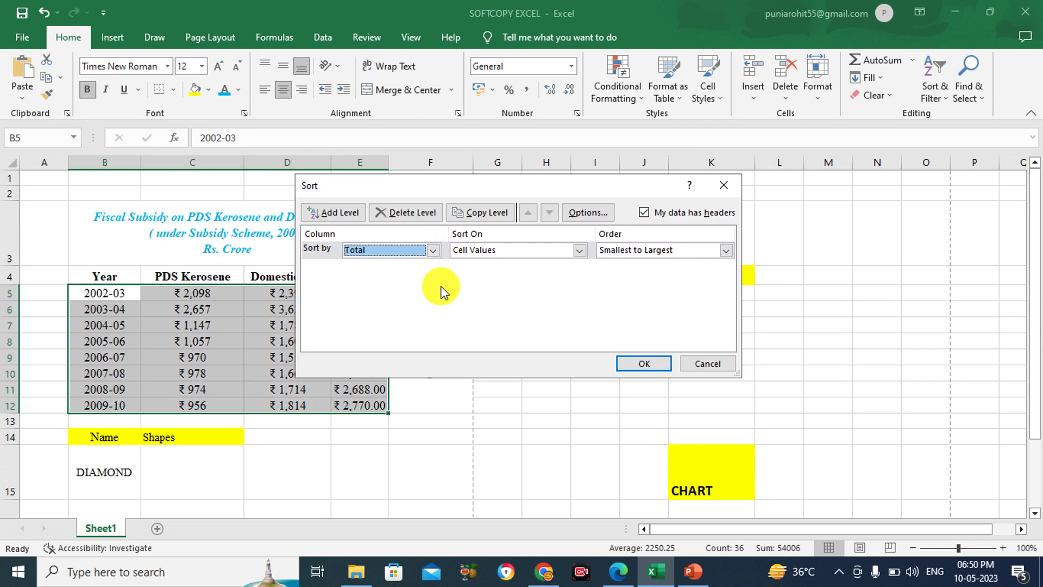
{"action": "left_click", "coordinate": [630, 362]}
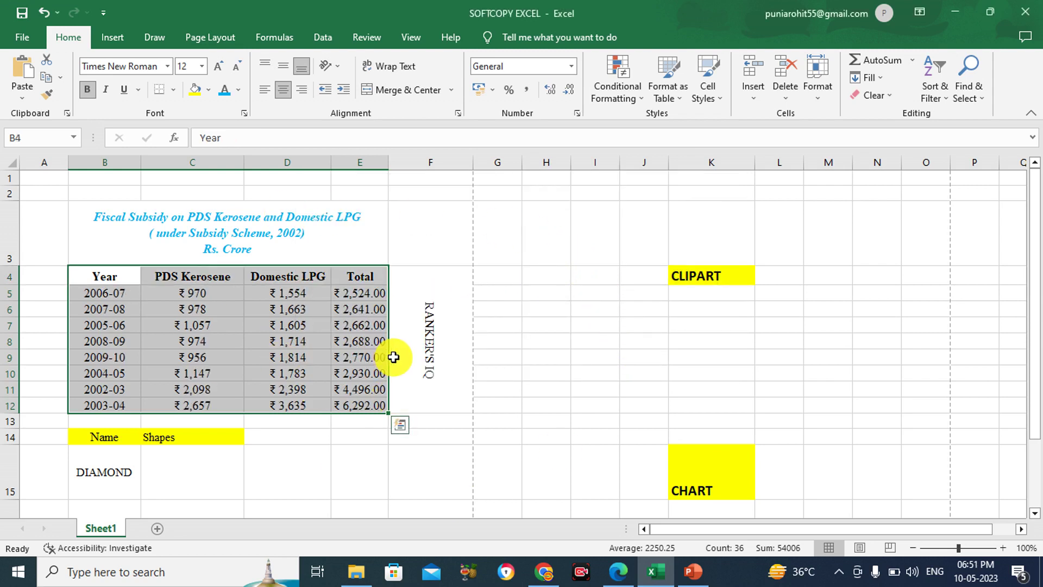
{"action": "left_click", "coordinate": [615, 568]}
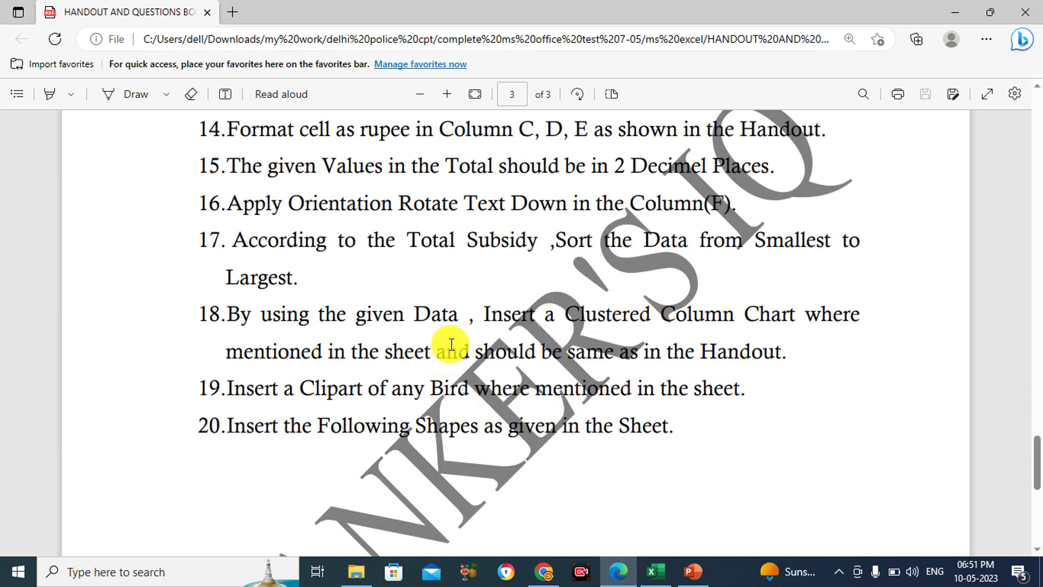
Scroll the handout up to the page-2 sample subsidy chart and back to the task list.
{"action": "scroll", "coordinate": [451, 344], "scroll_direction": "up", "scroll_amount": 5}
{"action": "scroll", "coordinate": [452, 344], "scroll_direction": "up", "scroll_amount": 8}
{"action": "scroll", "coordinate": [452, 344], "scroll_direction": "up", "scroll_amount": 6}
{"action": "scroll", "coordinate": [452, 344], "scroll_direction": "up", "scroll_amount": 6}
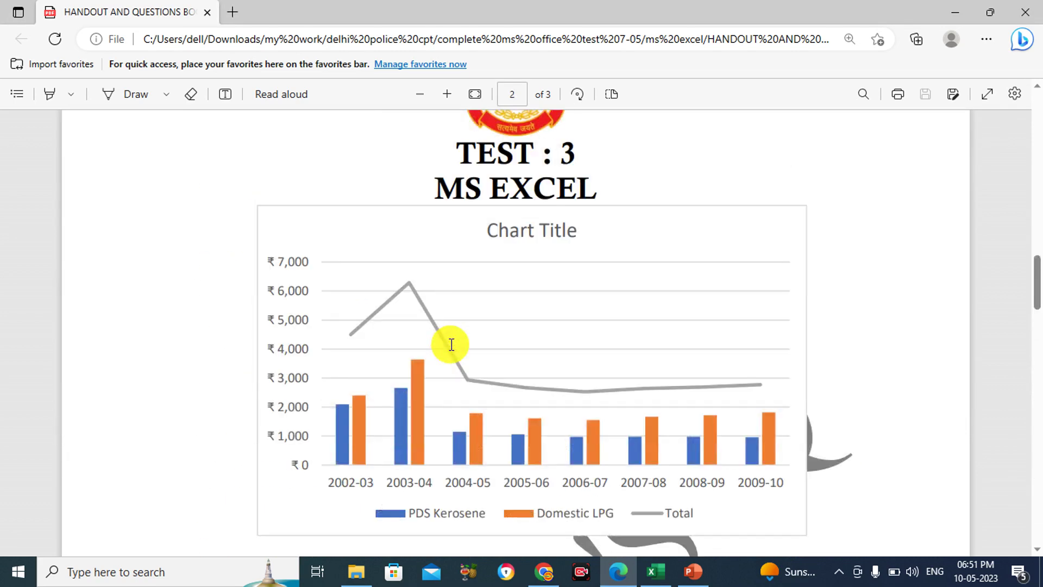
{"action": "mouse_move", "coordinate": [651, 571]}
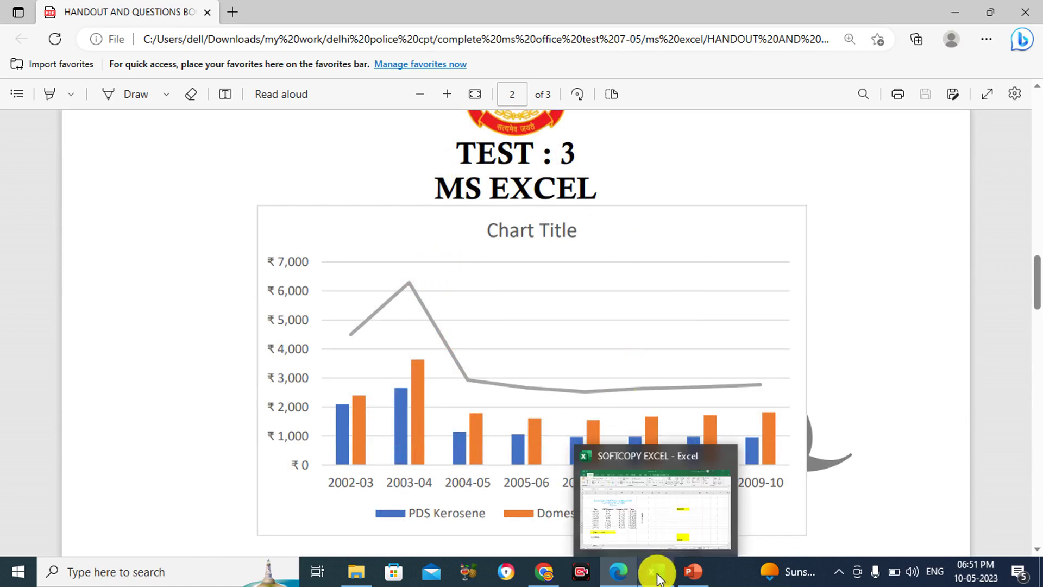
{"action": "scroll", "coordinate": [489, 368], "scroll_direction": "down", "scroll_amount": 10}
{"action": "scroll", "coordinate": [489, 368], "scroll_direction": "down", "scroll_amount": 2}
{"action": "scroll", "coordinate": [489, 367], "scroll_direction": "down", "scroll_amount": 5}
{"action": "scroll", "coordinate": [489, 367], "scroll_direction": "down", "scroll_amount": 3}
{"action": "scroll", "coordinate": [489, 367], "scroll_direction": "down", "scroll_amount": 3}
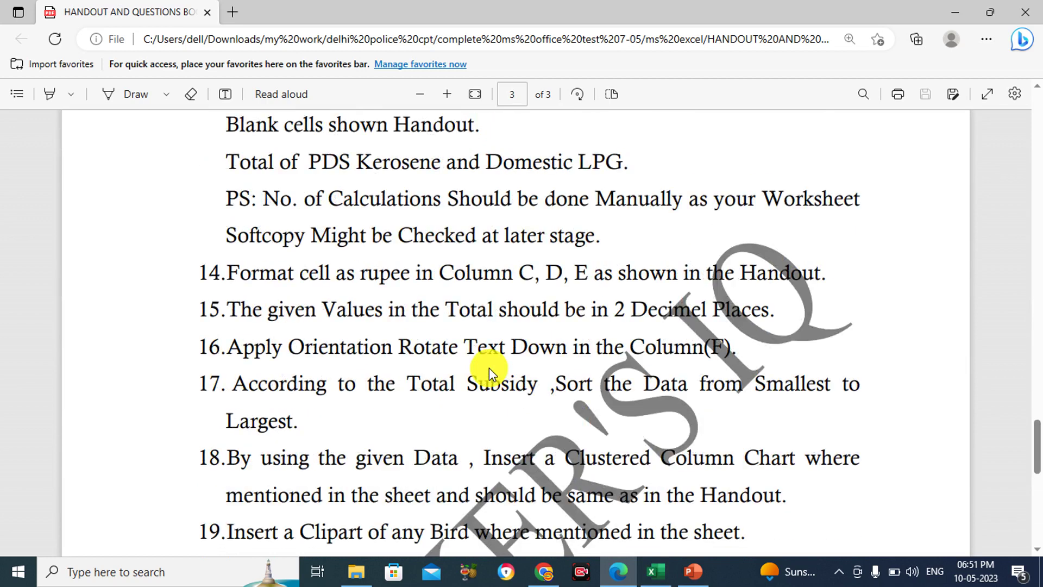
{"action": "scroll", "coordinate": [489, 367], "scroll_direction": "down", "scroll_amount": 2}
{"action": "scroll", "coordinate": [559, 379], "scroll_direction": "up", "scroll_amount": 6}
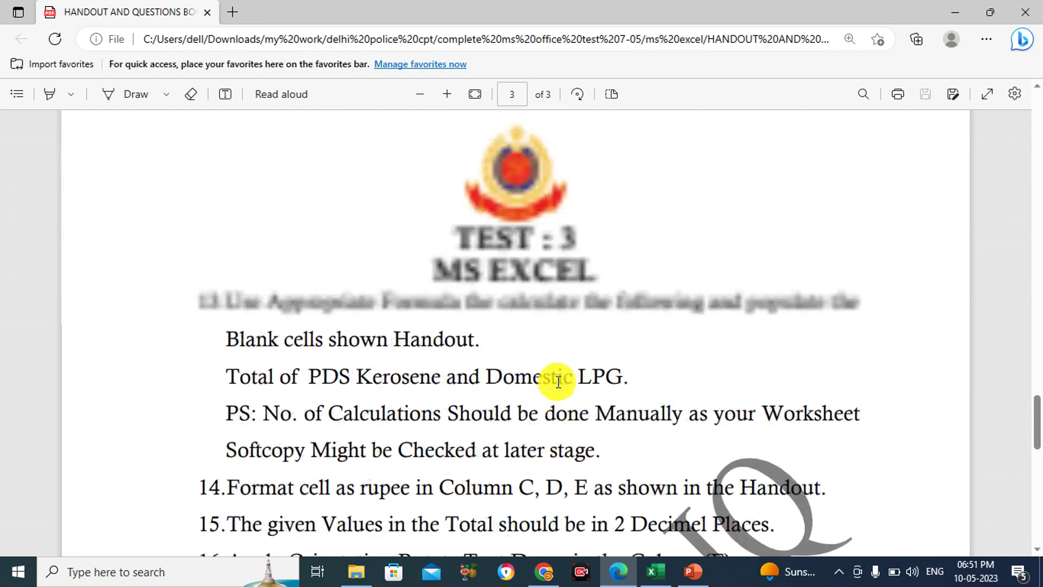
{"action": "left_click", "coordinate": [656, 571]}
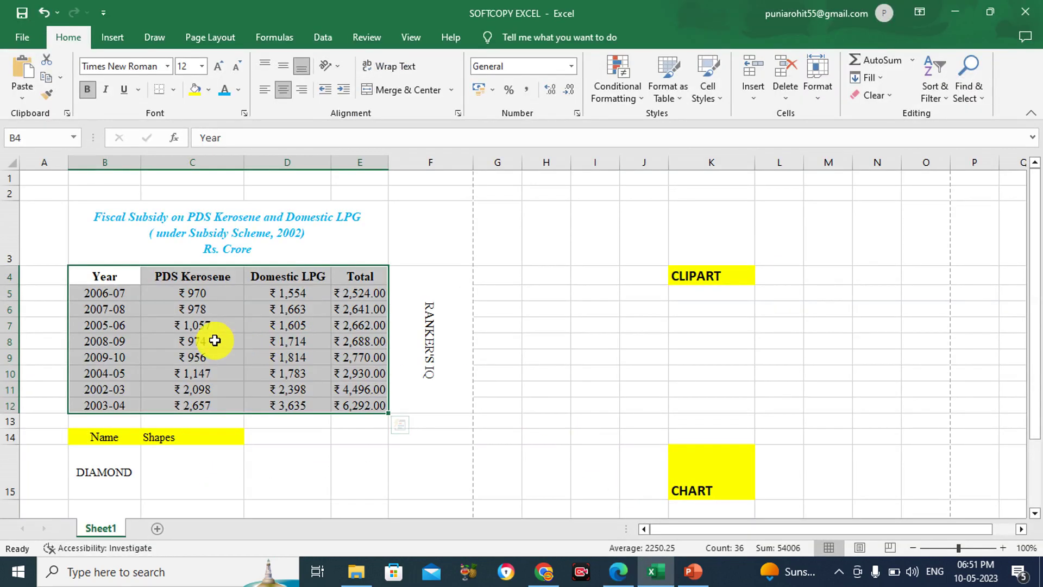
Insert a Recommended Charts clustered column chart of PDS Kerosene, Domestic LPG and Total.
{"action": "left_click", "coordinate": [111, 39]}
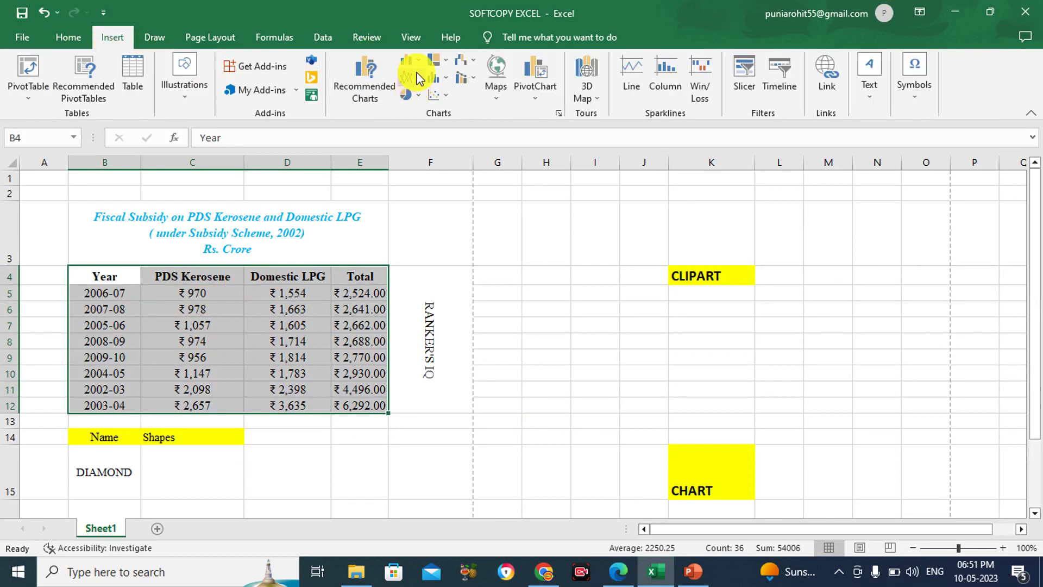
{"action": "left_click", "coordinate": [376, 72]}
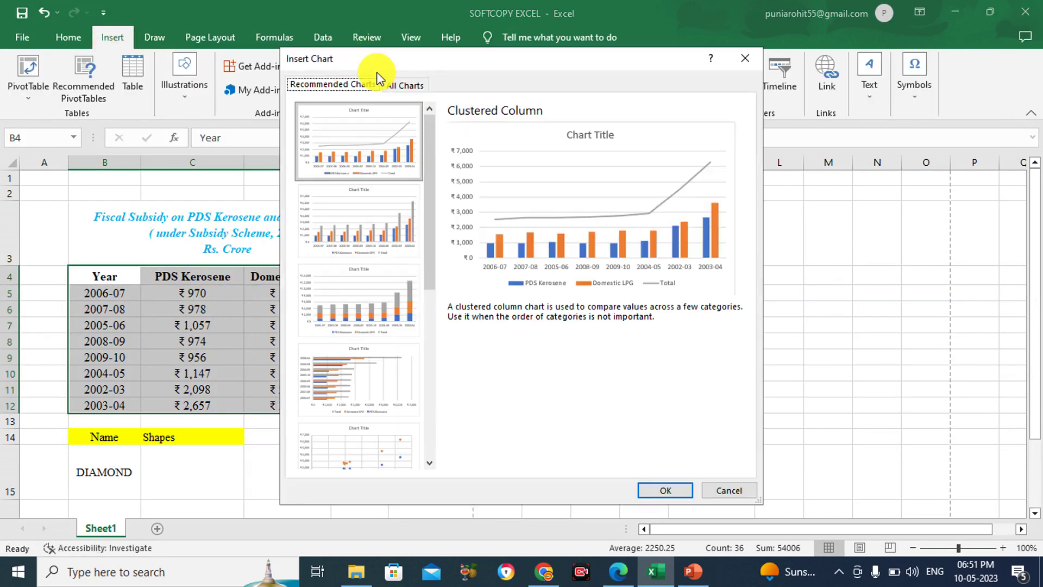
{"action": "left_click", "coordinate": [388, 126]}
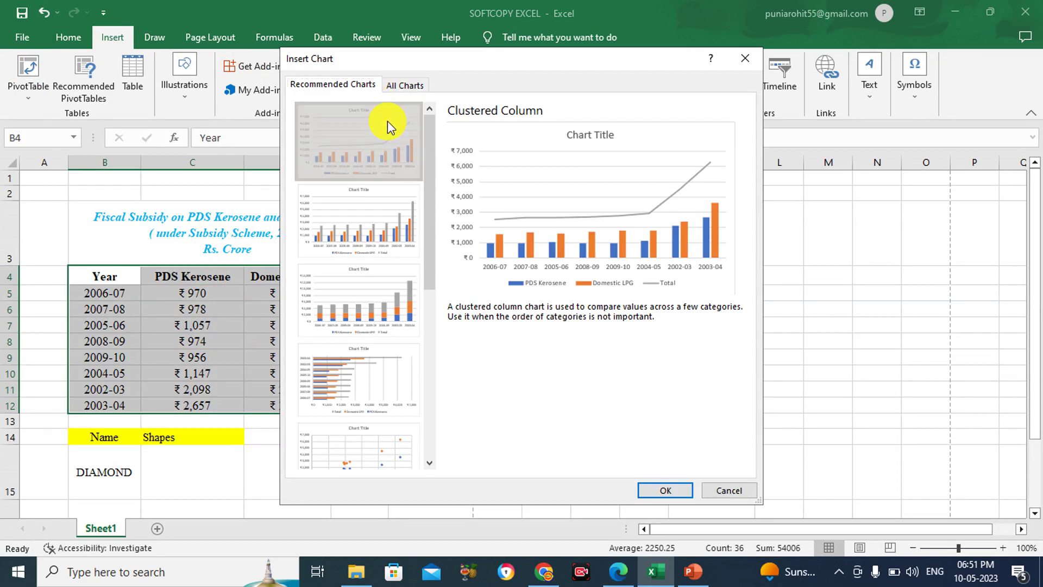
{"action": "left_click", "coordinate": [664, 491]}
{"action": "scroll", "coordinate": [587, 314], "scroll_direction": "down", "scroll_amount": 3}
{"action": "scroll", "coordinate": [586, 314], "scroll_direction": "up", "scroll_amount": 2}
{"action": "scroll", "coordinate": [578, 311], "scroll_direction": "up", "scroll_amount": 1}
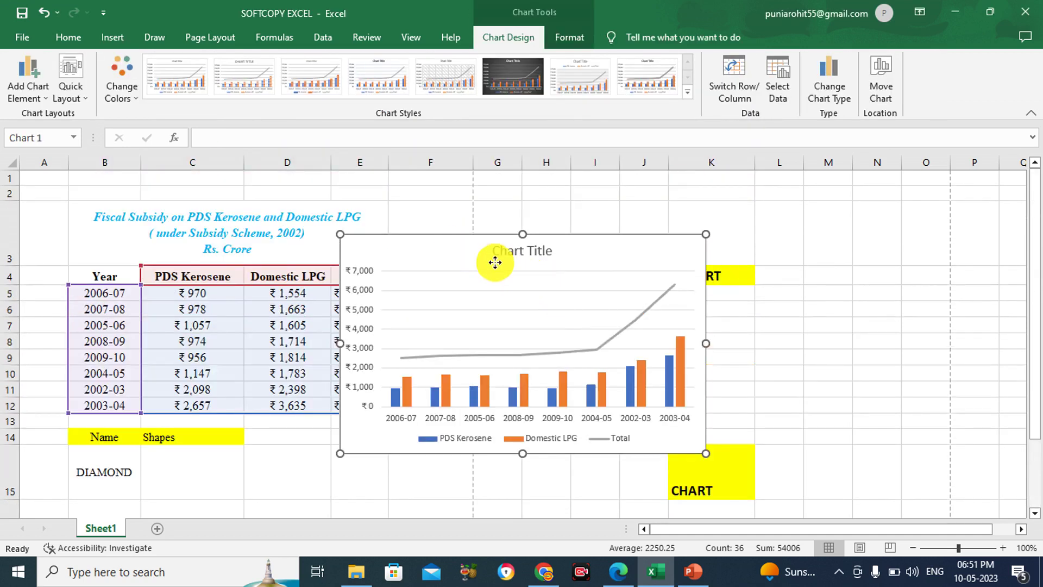
Drag the column chart down toward the CHART cell near K15.
{"action": "left_click_drag", "start_coordinate": [464, 246], "coordinate": [644, 419]}
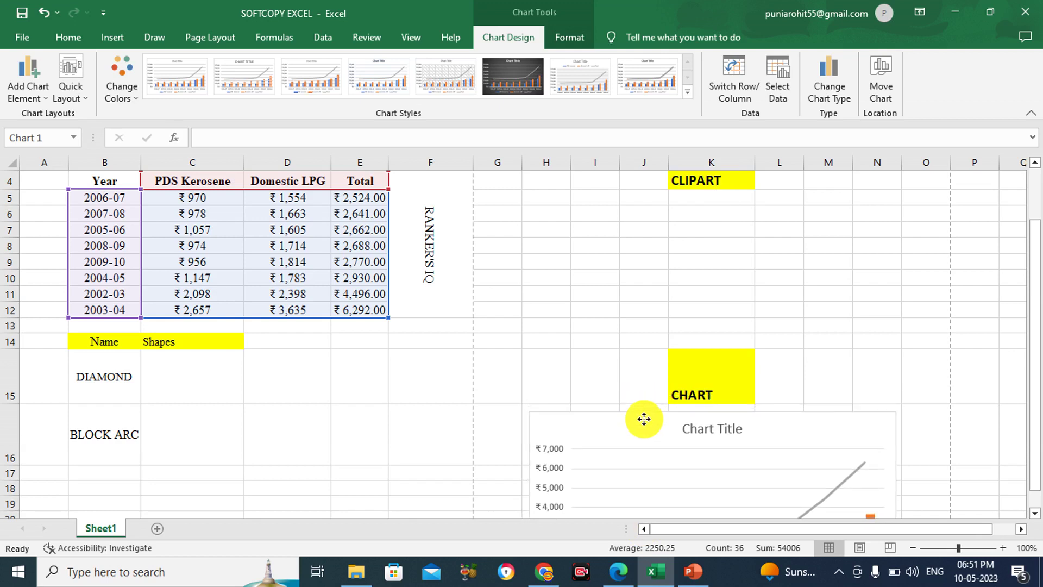
{"action": "scroll", "coordinate": [658, 319], "scroll_direction": "down", "scroll_amount": 2}
{"action": "scroll", "coordinate": [658, 319], "scroll_direction": "up", "scroll_amount": 1}
{"action": "scroll", "coordinate": [658, 319], "scroll_direction": "up", "scroll_amount": 2}
Compare the chart's placement against the handout's sample chart, switching between the PDF and Excel.
{"action": "left_click", "coordinate": [618, 570]}
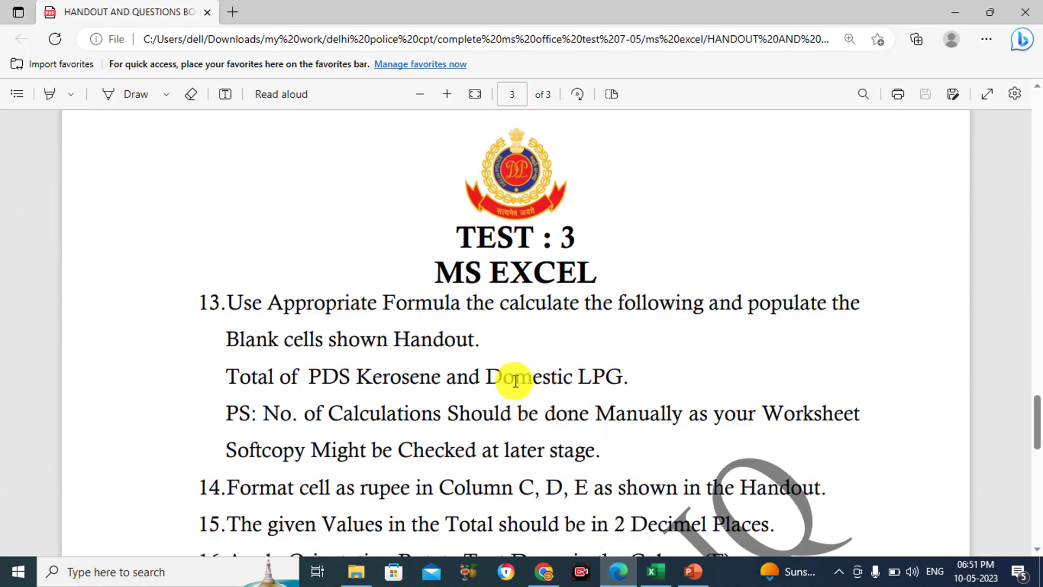
{"action": "scroll", "coordinate": [515, 379], "scroll_direction": "down", "scroll_amount": 1}
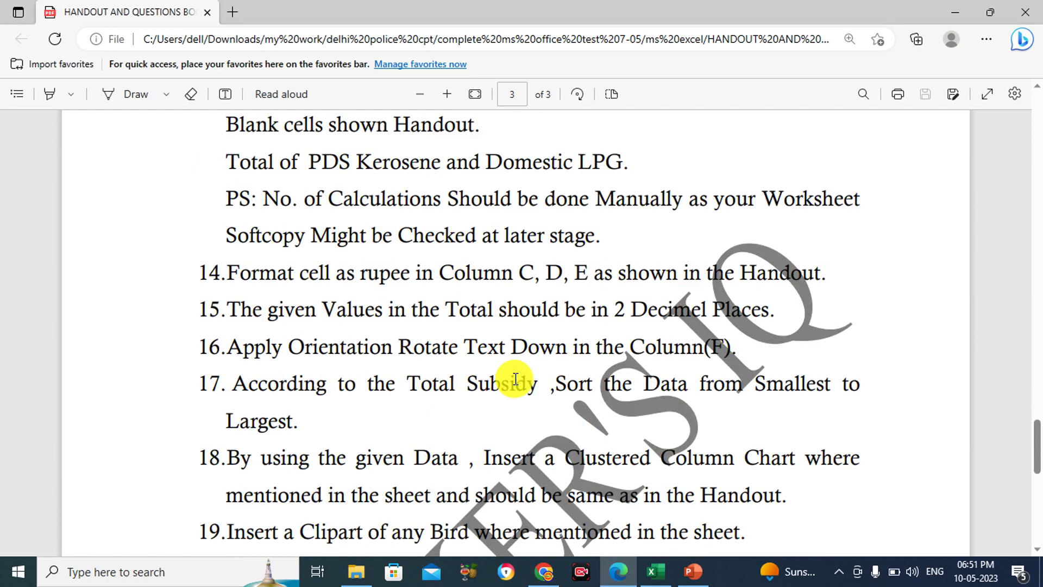
{"action": "mouse_move", "coordinate": [618, 572]}
{"action": "left_click", "coordinate": [658, 572]}
{"action": "scroll", "coordinate": [652, 410], "scroll_direction": "down", "scroll_amount": 2}
{"action": "scroll", "coordinate": [653, 409], "scroll_direction": "down", "scroll_amount": 2}
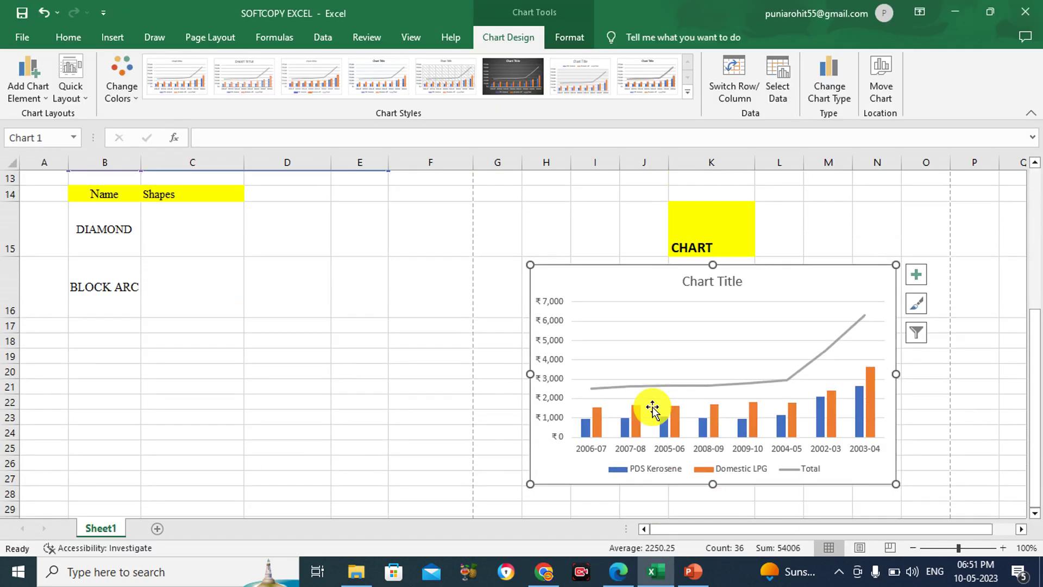
{"action": "scroll", "coordinate": [625, 462], "scroll_direction": "down", "scroll_amount": 1}
{"action": "left_click", "coordinate": [619, 571]}
{"action": "scroll", "coordinate": [572, 422], "scroll_direction": "up", "scroll_amount": 6}
{"action": "scroll", "coordinate": [572, 421], "scroll_direction": "up", "scroll_amount": 6}
{"action": "scroll", "coordinate": [571, 417], "scroll_direction": "up", "scroll_amount": 5}
{"action": "scroll", "coordinate": [571, 416], "scroll_direction": "up", "scroll_amount": 3}
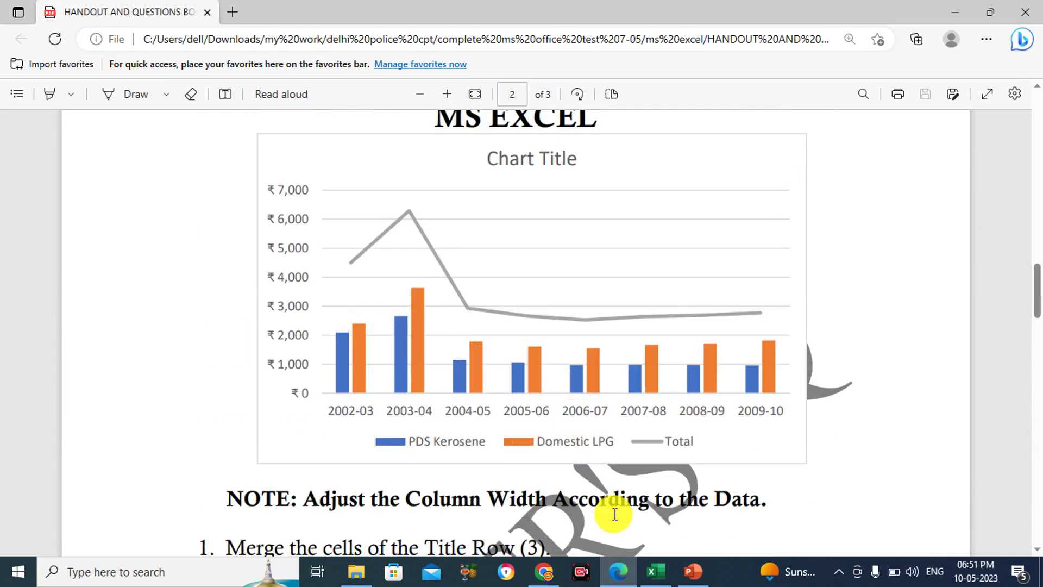
{"action": "left_click", "coordinate": [618, 568]}
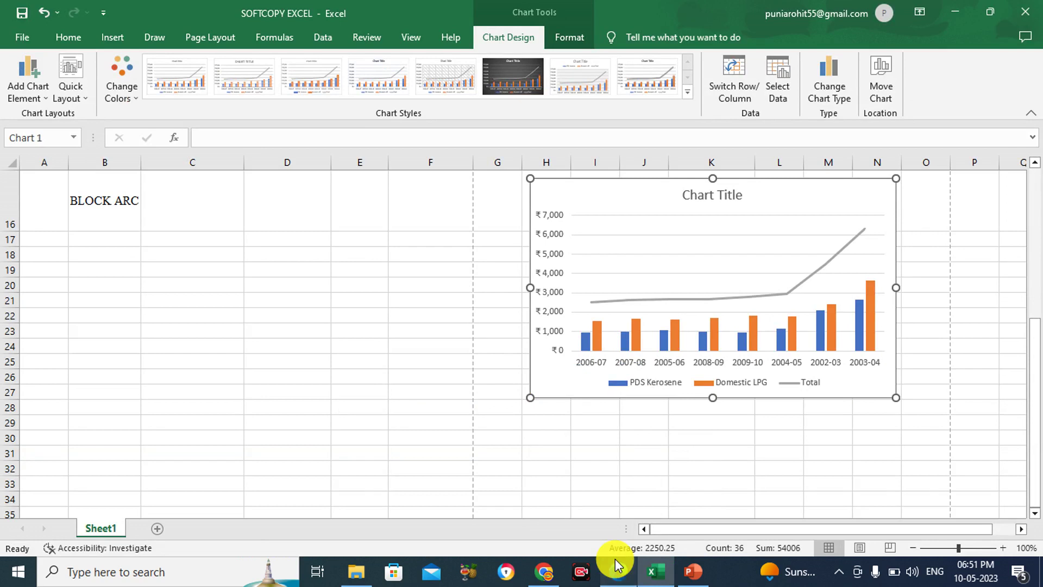
{"action": "left_click", "coordinate": [619, 568]}
{"action": "left_click", "coordinate": [617, 568]}
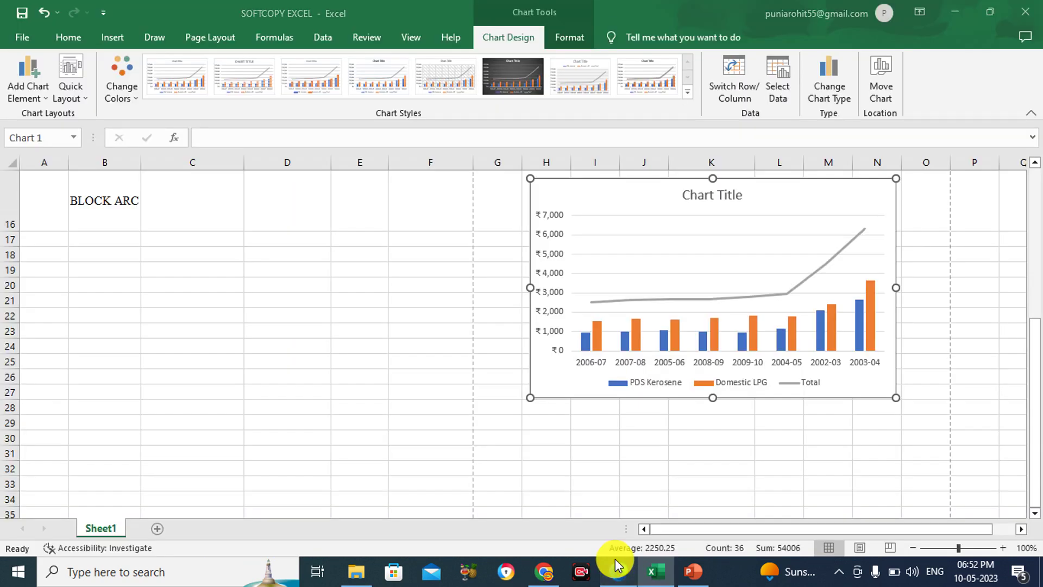
{"action": "left_click", "coordinate": [617, 568]}
{"action": "left_click", "coordinate": [616, 568]}
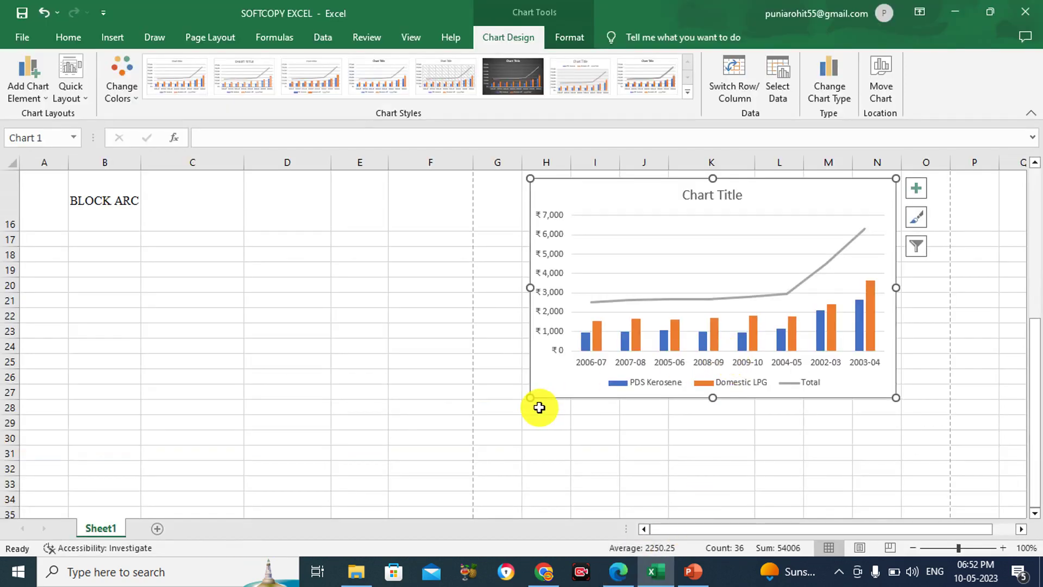
{"action": "scroll", "coordinate": [361, 345], "scroll_direction": "up", "scroll_amount": 3}
{"action": "scroll", "coordinate": [364, 348], "scroll_direction": "up", "scroll_amount": 2}
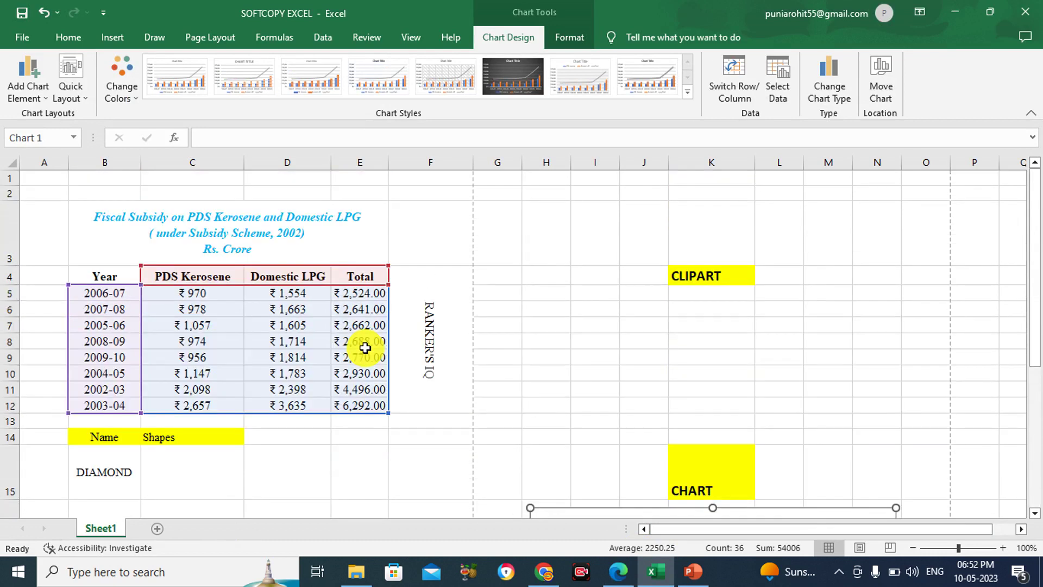
{"action": "scroll", "coordinate": [361, 347], "scroll_direction": "down", "scroll_amount": 2}
{"action": "scroll", "coordinate": [706, 292], "scroll_direction": "down", "scroll_amount": 1}
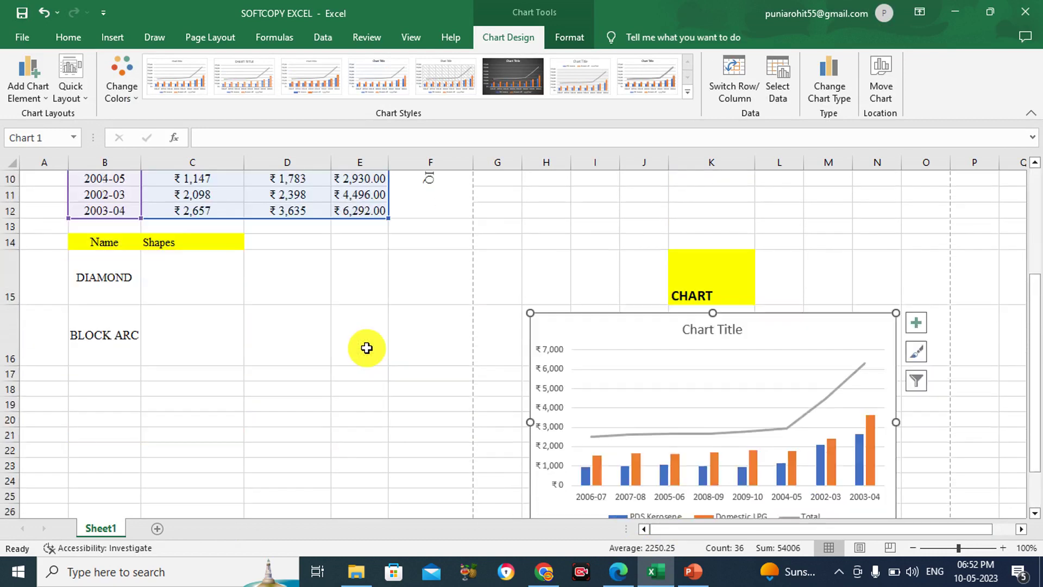
{"action": "scroll", "coordinate": [530, 286], "scroll_direction": "up", "scroll_amount": 3}
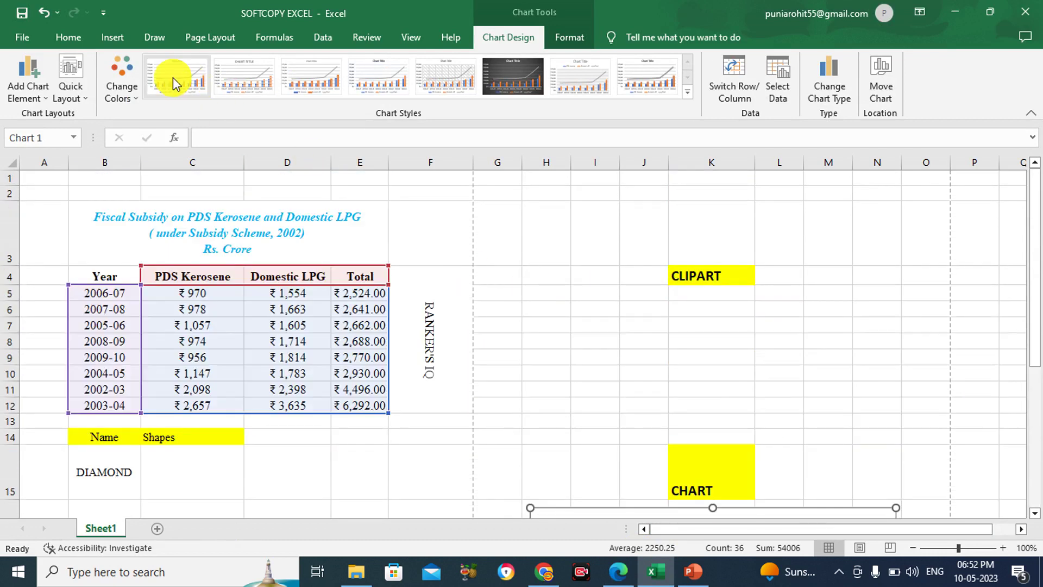
Undo the chart move, chart insertion and Total sort, restoring year order 2002-03 to 2009-10.
{"action": "left_click", "coordinate": [43, 13]}
{"action": "left_click", "coordinate": [43, 13]}
{"action": "left_click", "coordinate": [43, 13]}
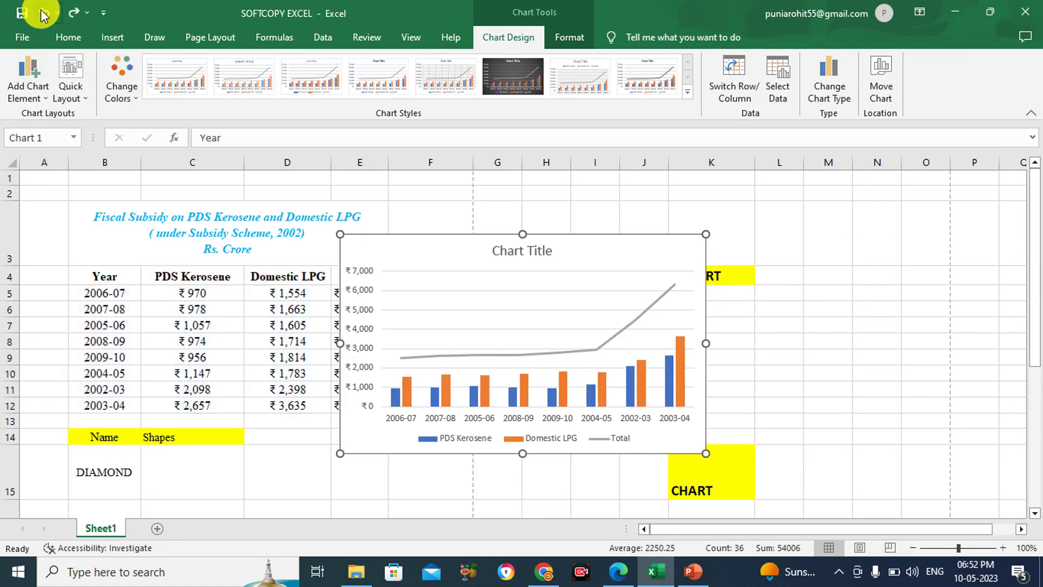
{"action": "left_click", "coordinate": [43, 13]}
{"action": "left_click", "coordinate": [44, 13]}
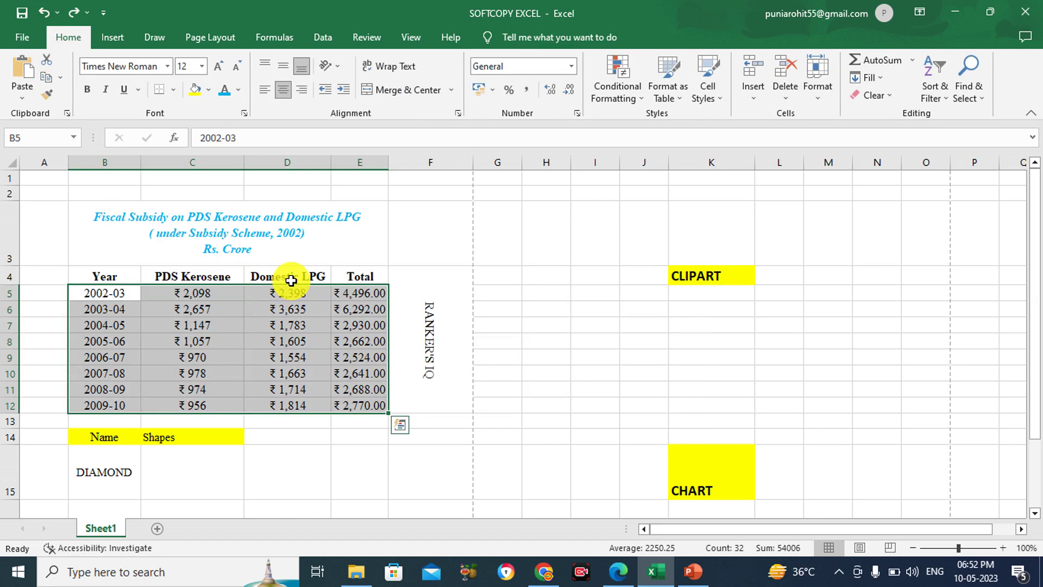
Insert a recommended clustered column chart (Chart 2) of the year-ordered subsidy data.
{"action": "left_click", "coordinate": [110, 36]}
{"action": "left_click", "coordinate": [378, 70]}
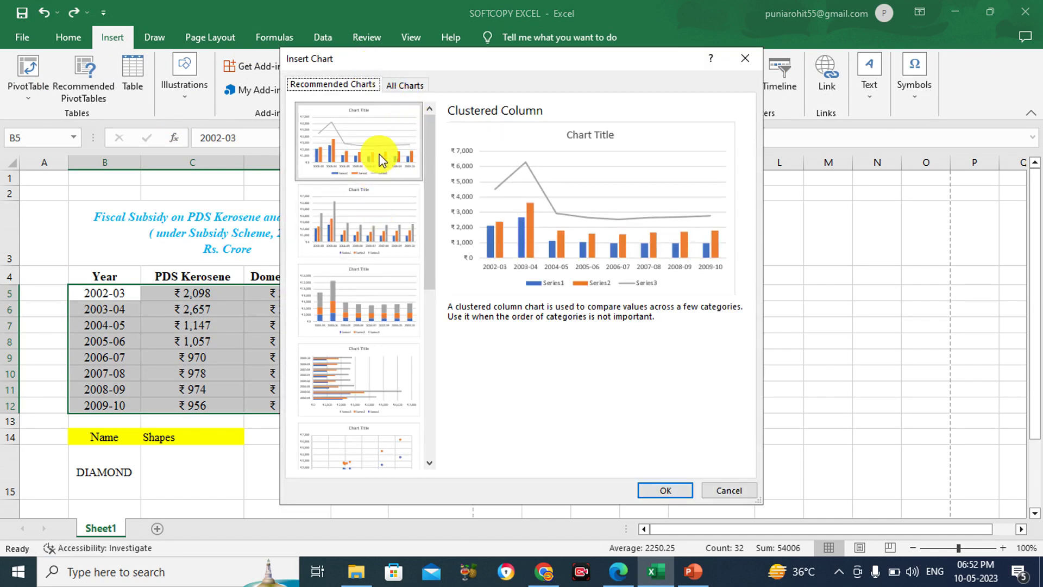
{"action": "left_click", "coordinate": [679, 495]}
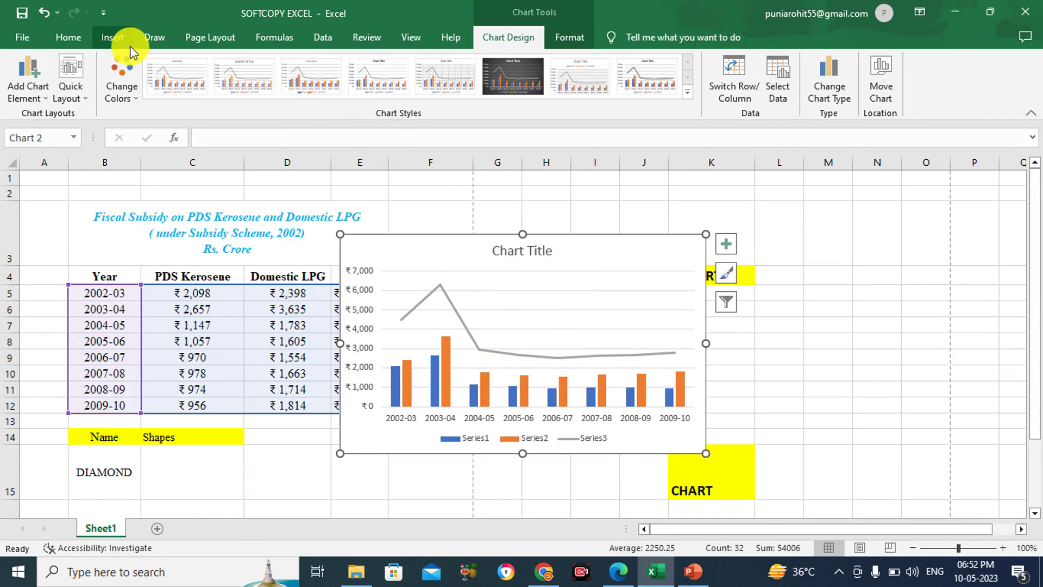
{"action": "left_click", "coordinate": [278, 43]}
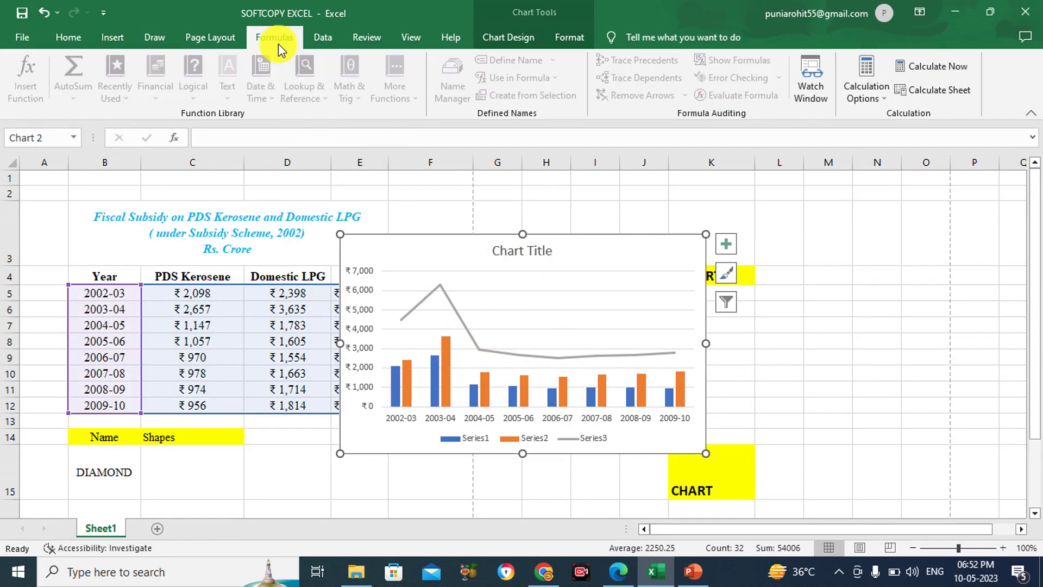
Set workbook calculation to Manual and move Chart 2 beneath the CHART label.
{"action": "left_click", "coordinate": [881, 99]}
{"action": "left_click", "coordinate": [894, 145]}
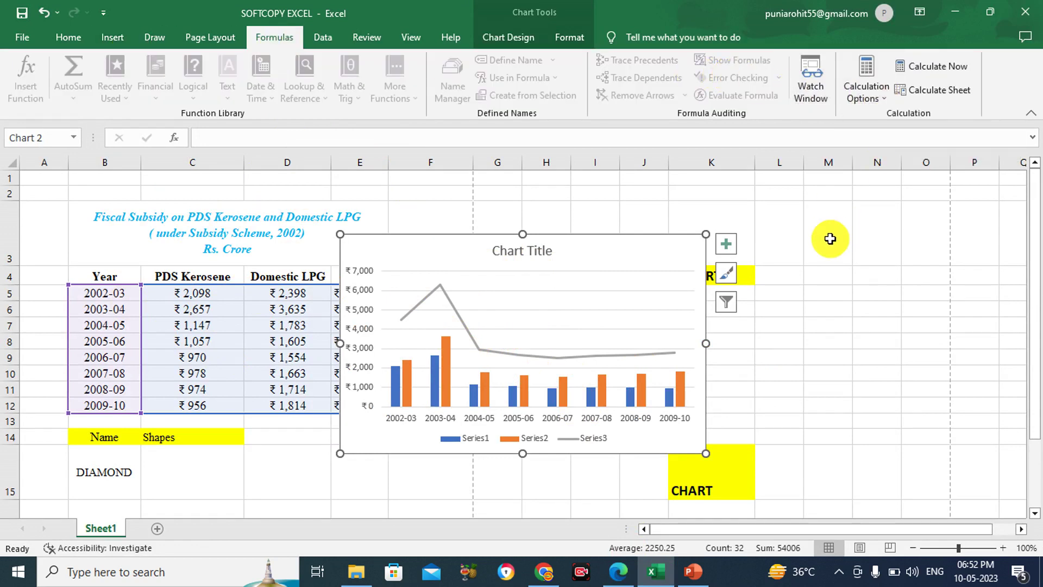
{"action": "mouse_move", "coordinate": [605, 242]}
{"action": "left_mouse_down"}
{"action": "mouse_move", "coordinate": [769, 537]}
{"action": "mouse_move", "coordinate": [774, 414]}
{"action": "left_mouse_up"}
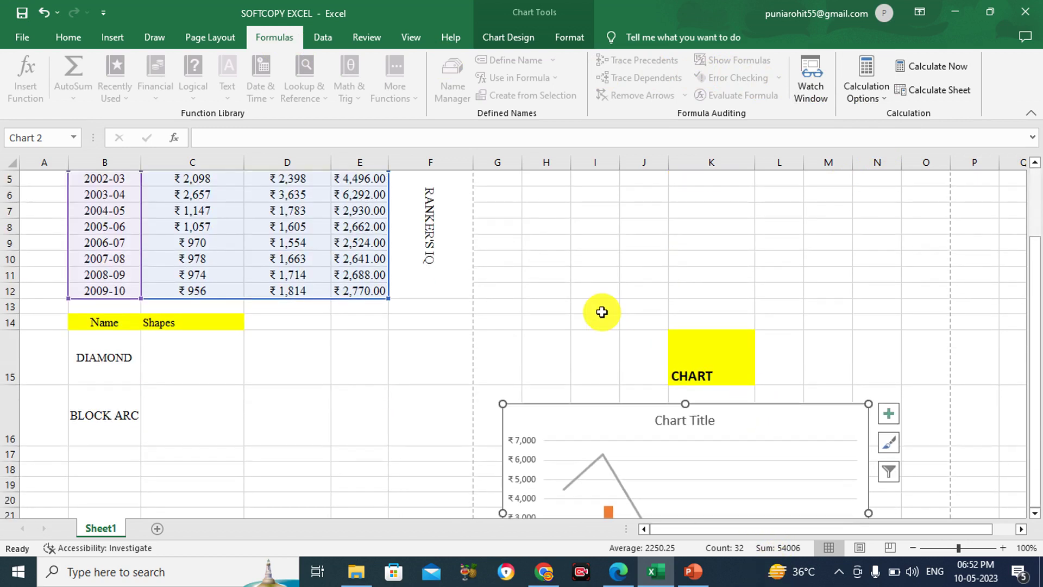
Select the subsidy table B4:E12 in preparation for sorting.
{"action": "scroll", "coordinate": [580, 316], "scroll_direction": "up", "scroll_amount": 2}
{"action": "left_click", "coordinate": [535, 326]}
{"action": "mouse_move", "coordinate": [116, 275]}
{"action": "left_mouse_down"}
{"action": "mouse_move", "coordinate": [361, 389]}
{"action": "mouse_move", "coordinate": [361, 406]}
{"action": "left_mouse_up"}
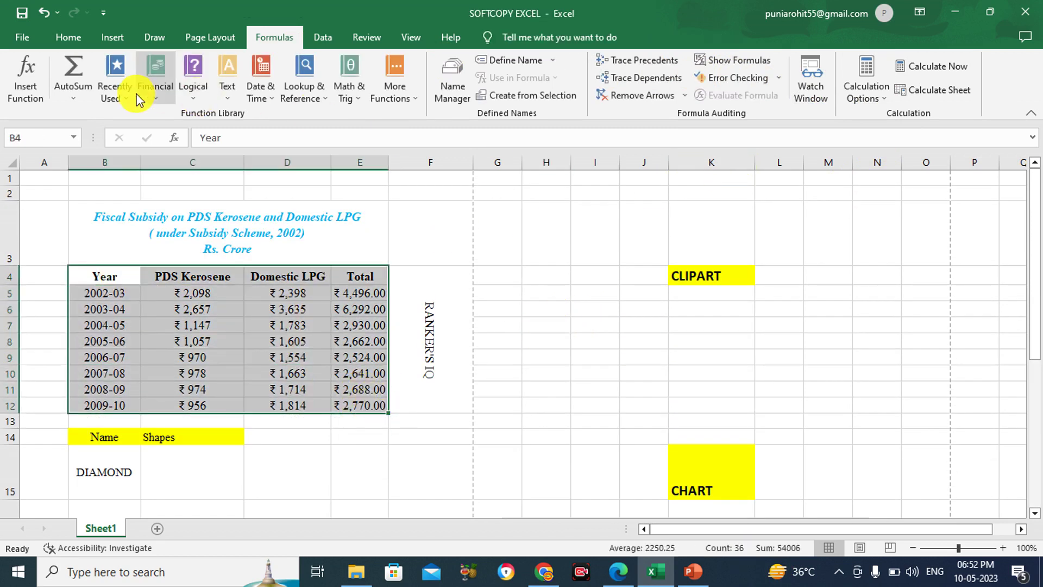
{"action": "left_click", "coordinate": [67, 37]}
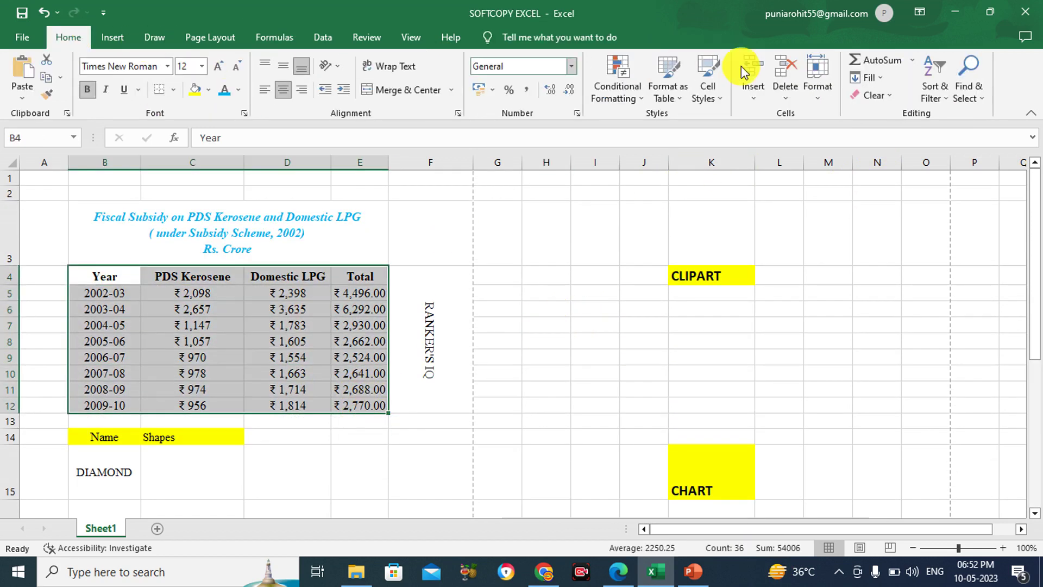
Custom-sort the subsidy rows by Total, smallest to largest.
{"action": "left_click", "coordinate": [940, 99]}
{"action": "left_click", "coordinate": [973, 152]}
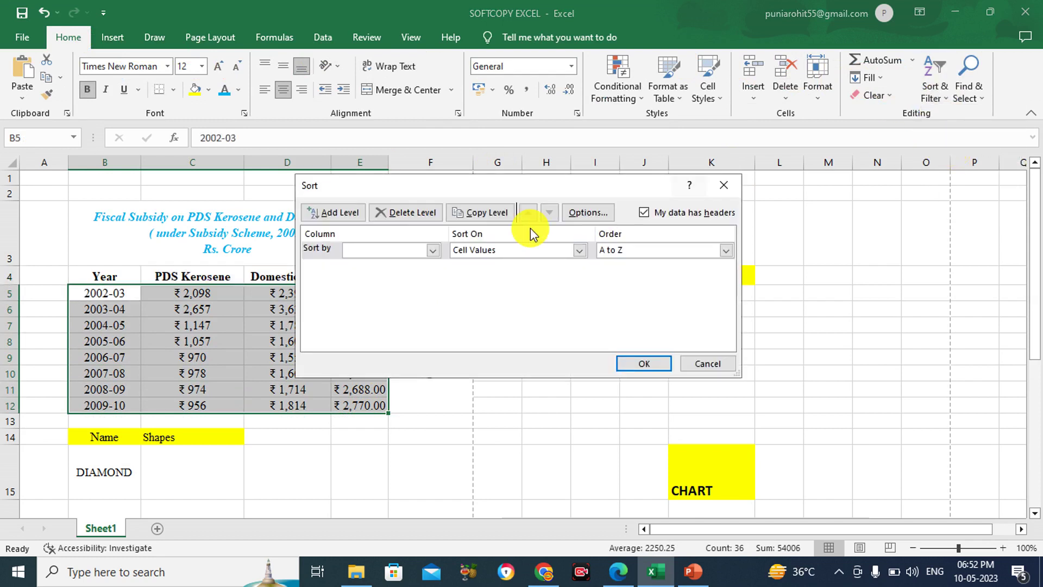
{"action": "left_click", "coordinate": [434, 250]}
{"action": "left_click", "coordinate": [400, 293]}
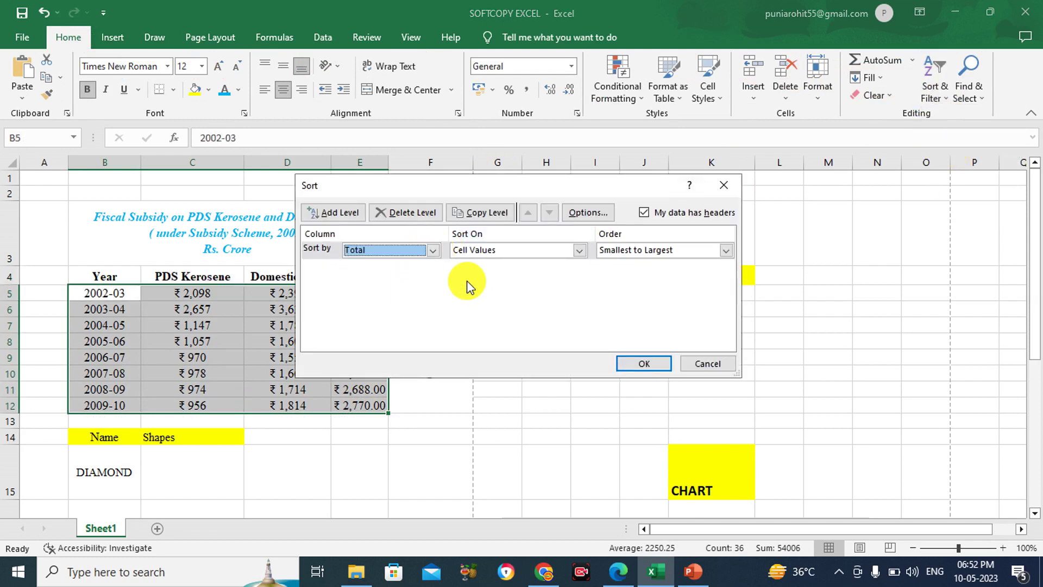
{"action": "left_click", "coordinate": [645, 364]}
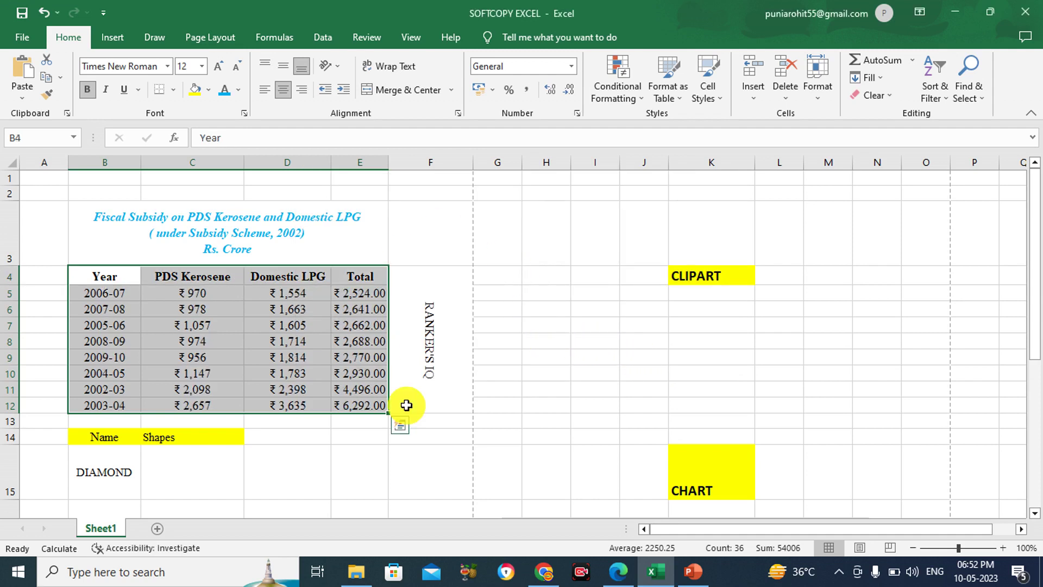
{"action": "scroll", "coordinate": [580, 345], "scroll_direction": "down", "scroll_amount": 3}
{"action": "scroll", "coordinate": [582, 348], "scroll_direction": "down", "scroll_amount": 1}
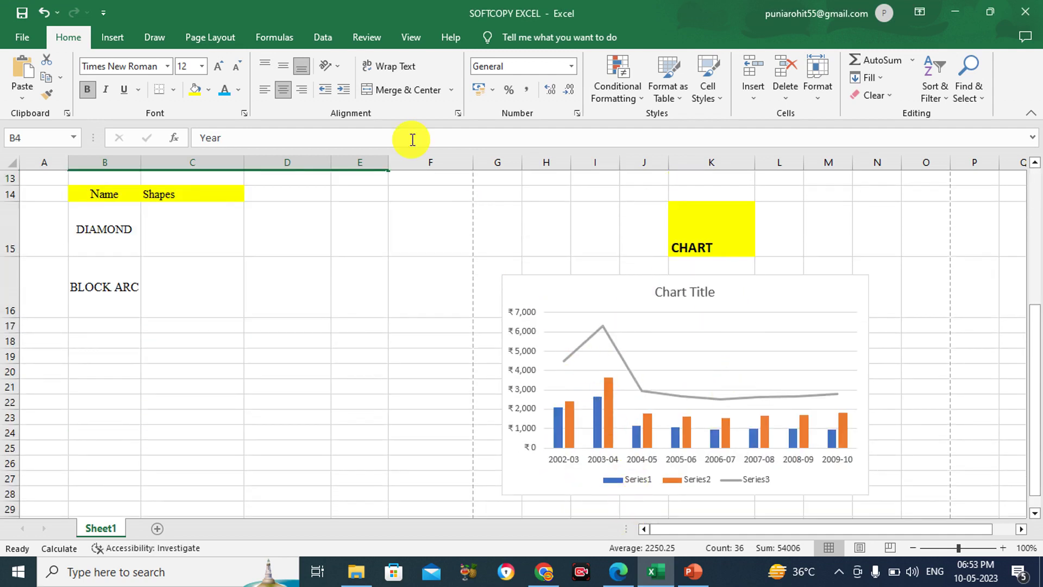
Confirm workbook calculation is still set to Manual.
{"action": "left_click", "coordinate": [283, 36]}
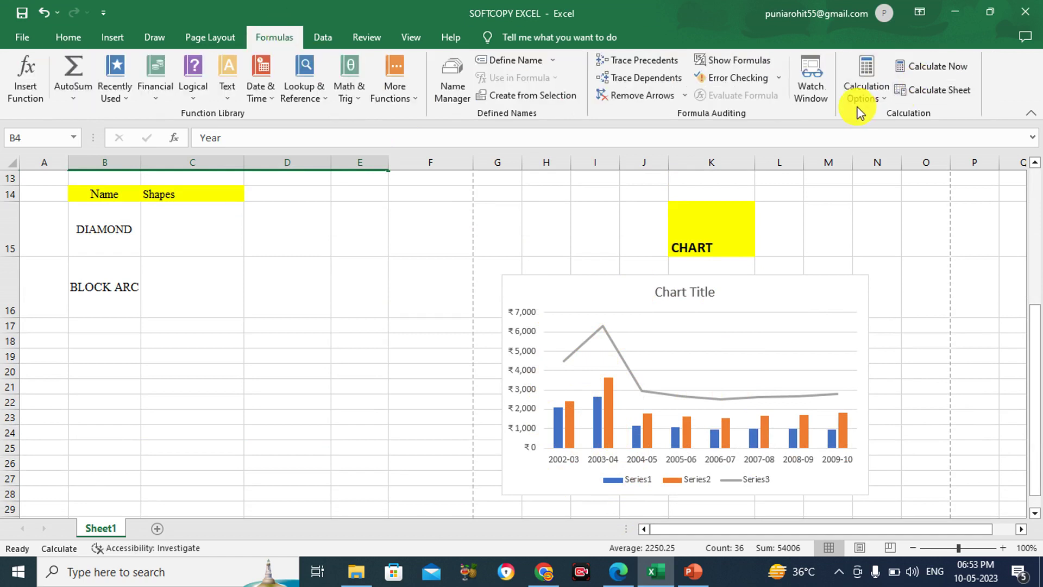
{"action": "left_click", "coordinate": [889, 96]}
{"action": "left_click", "coordinate": [892, 261]}
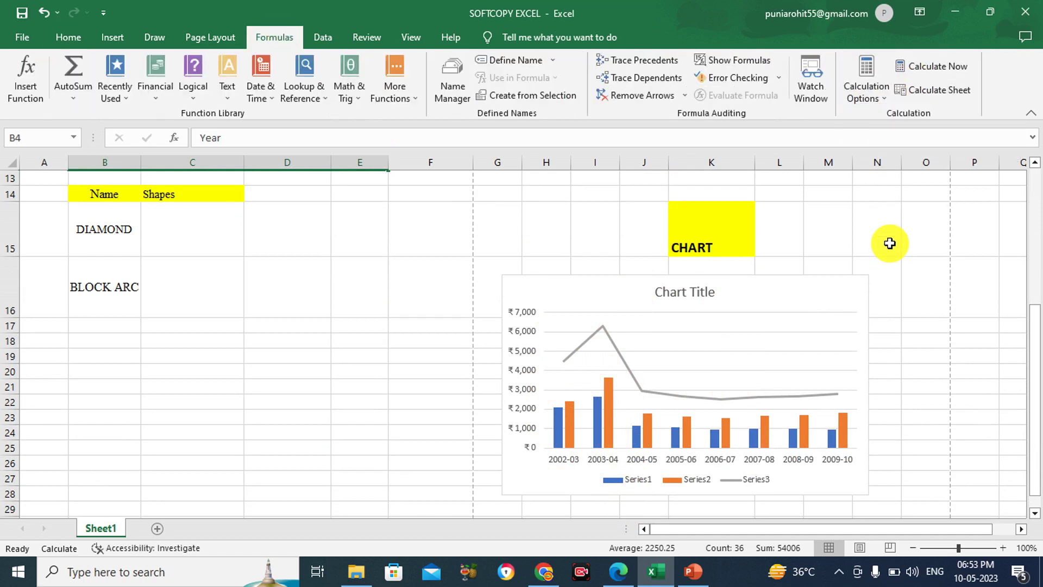
{"action": "left_click", "coordinate": [623, 572]}
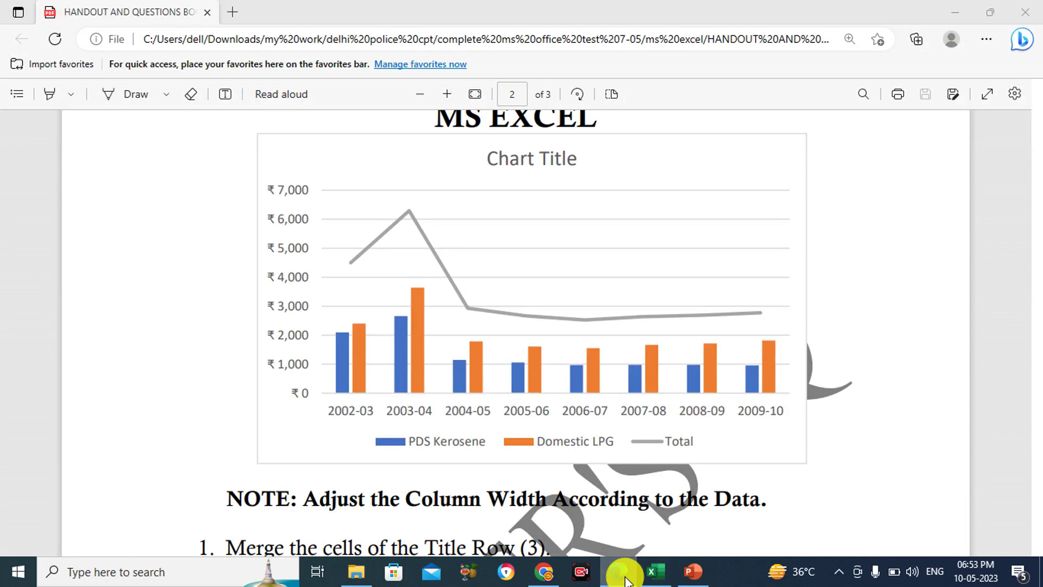
Scroll the handout to page 3 items 18–20: clustered column chart, bird clipart and shapes.
{"action": "left_click", "coordinate": [624, 572]}
{"action": "left_click", "coordinate": [376, 348]}
{"action": "scroll", "coordinate": [378, 350], "scroll_direction": "up", "scroll_amount": 5}
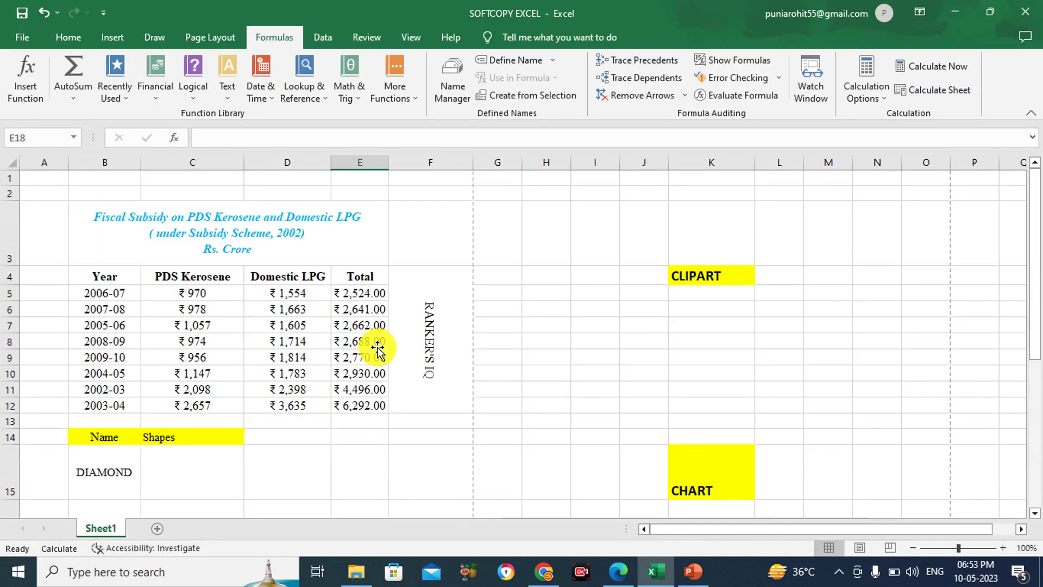
{"action": "left_click", "coordinate": [635, 570]}
{"action": "scroll", "coordinate": [508, 325], "scroll_direction": "down", "scroll_amount": 6}
{"action": "scroll", "coordinate": [507, 324], "scroll_direction": "down", "scroll_amount": 4}
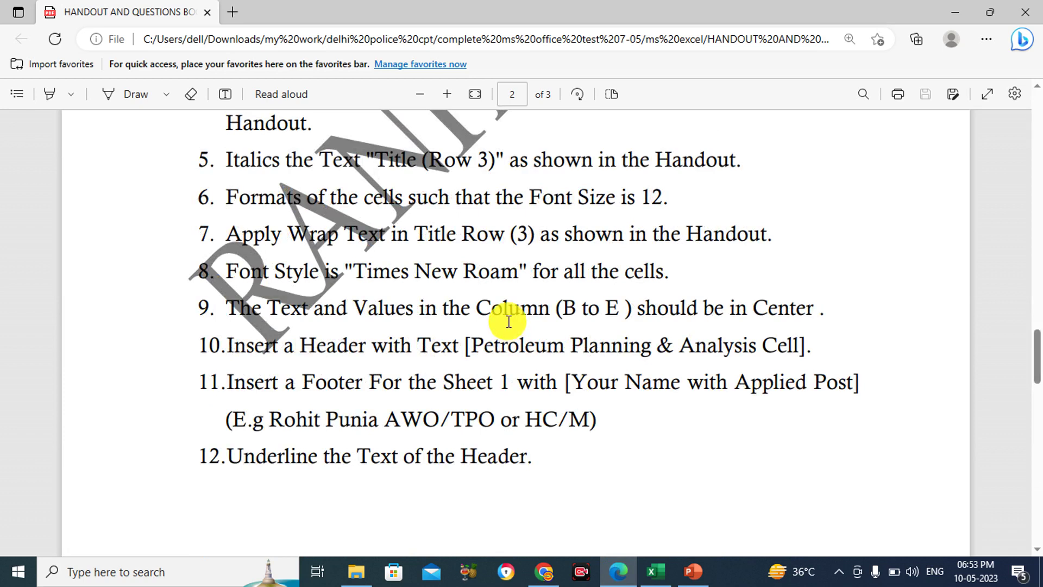
{"action": "scroll", "coordinate": [509, 321], "scroll_direction": "down", "scroll_amount": 5}
{"action": "scroll", "coordinate": [509, 321], "scroll_direction": "down", "scroll_amount": 5}
{"action": "scroll", "coordinate": [508, 321], "scroll_direction": "down", "scroll_amount": 2}
{"action": "scroll", "coordinate": [509, 321], "scroll_direction": "down", "scroll_amount": 1}
{"action": "scroll", "coordinate": [509, 321], "scroll_direction": "down", "scroll_amount": 1}
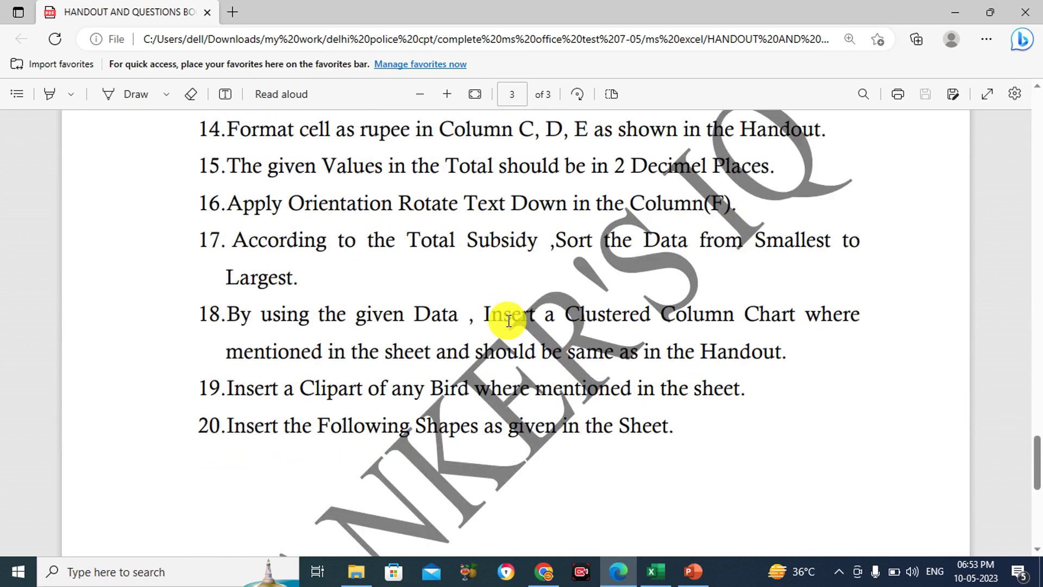
{"action": "scroll", "coordinate": [502, 321], "scroll_direction": "down", "scroll_amount": 1}
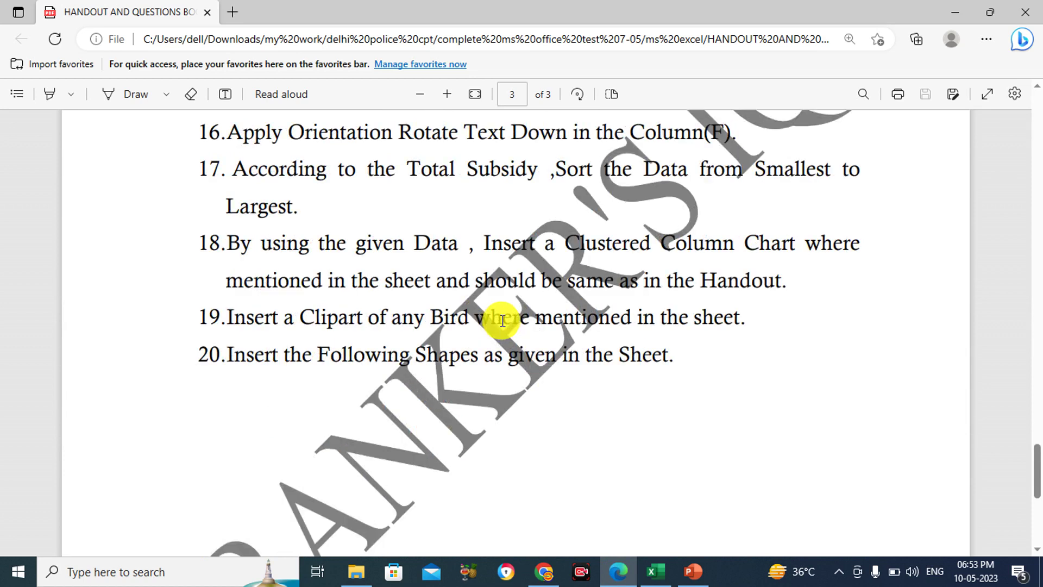
{"action": "scroll", "coordinate": [503, 321], "scroll_direction": "down", "scroll_amount": 1}
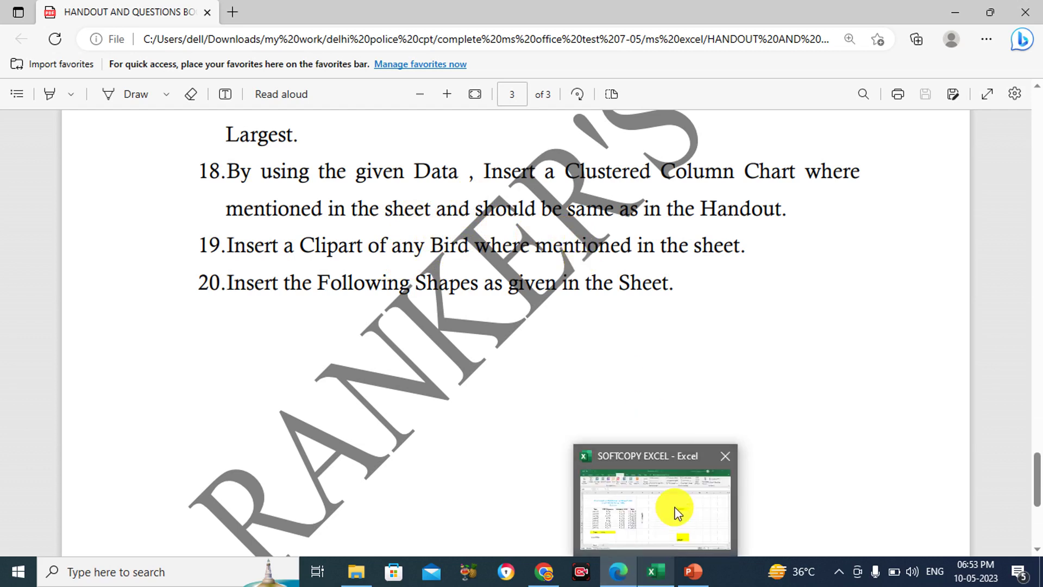
{"action": "mouse_move", "coordinate": [651, 572]}
{"action": "left_click", "coordinate": [674, 506]}
Insert the first online 'Birds' picture at cell K6 under the CLIPART label.
{"action": "left_click", "coordinate": [715, 310]}
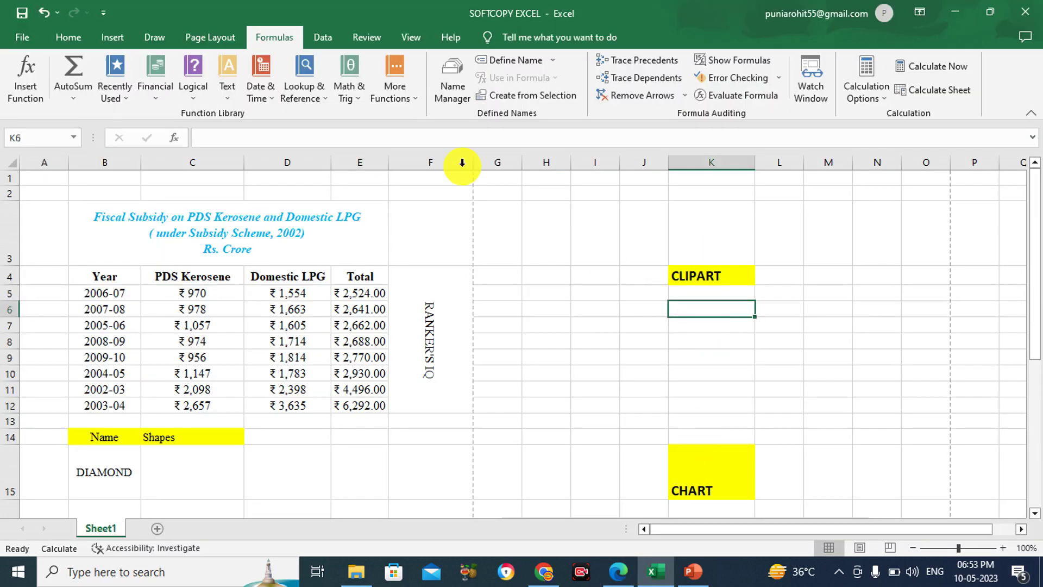
{"action": "left_click", "coordinate": [112, 38]}
{"action": "left_click", "coordinate": [184, 82]}
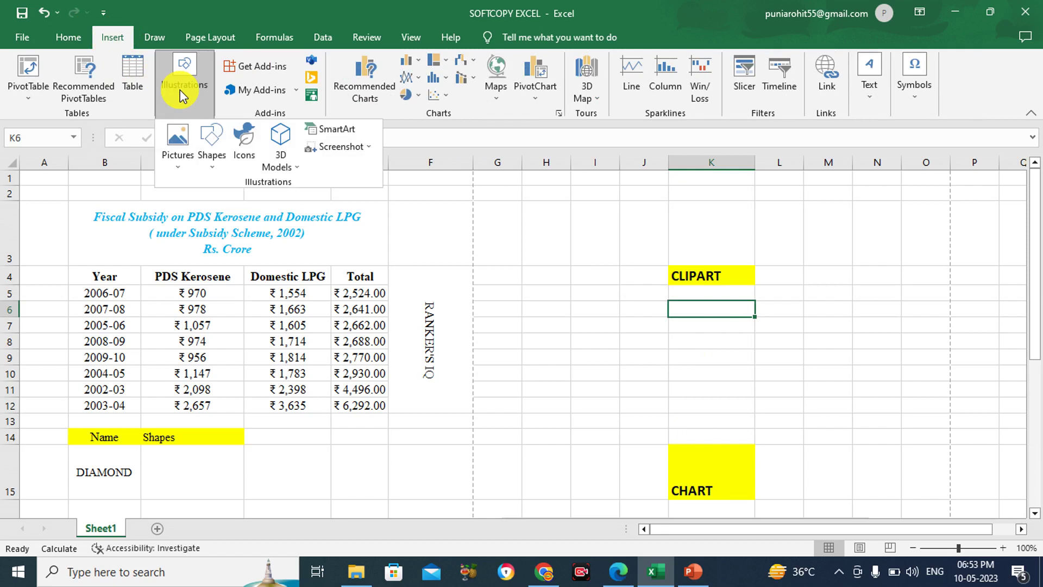
{"action": "left_click", "coordinate": [180, 165]}
{"action": "left_click", "coordinate": [196, 220]}
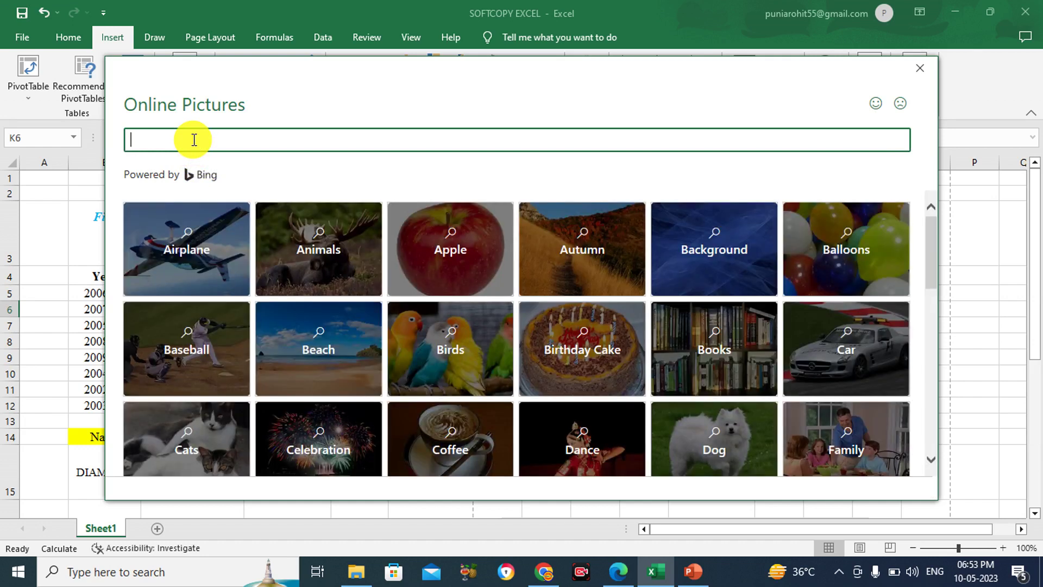
{"action": "left_click", "coordinate": [455, 365]}
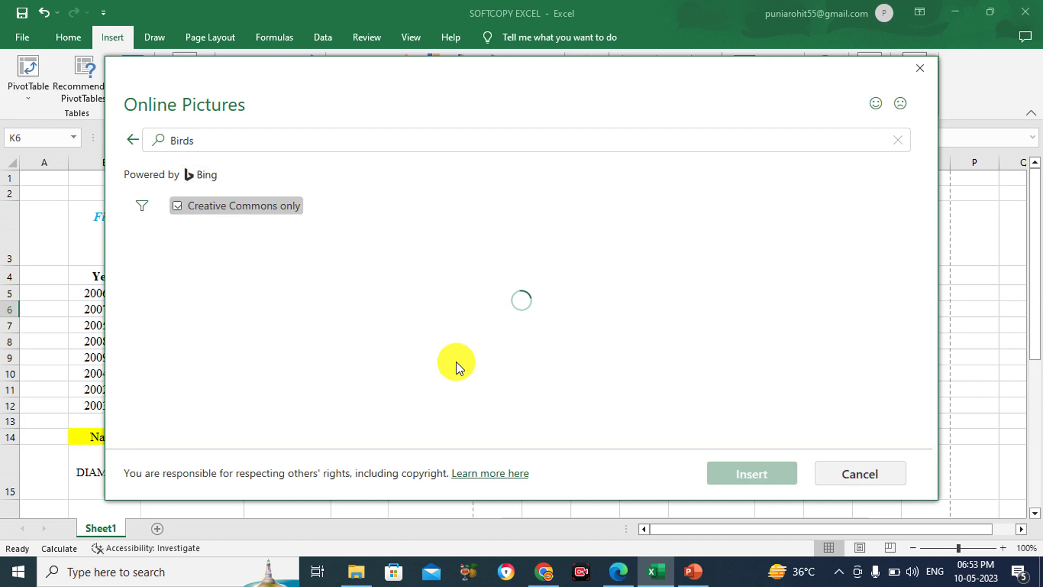
{"action": "left_click", "coordinate": [169, 266]}
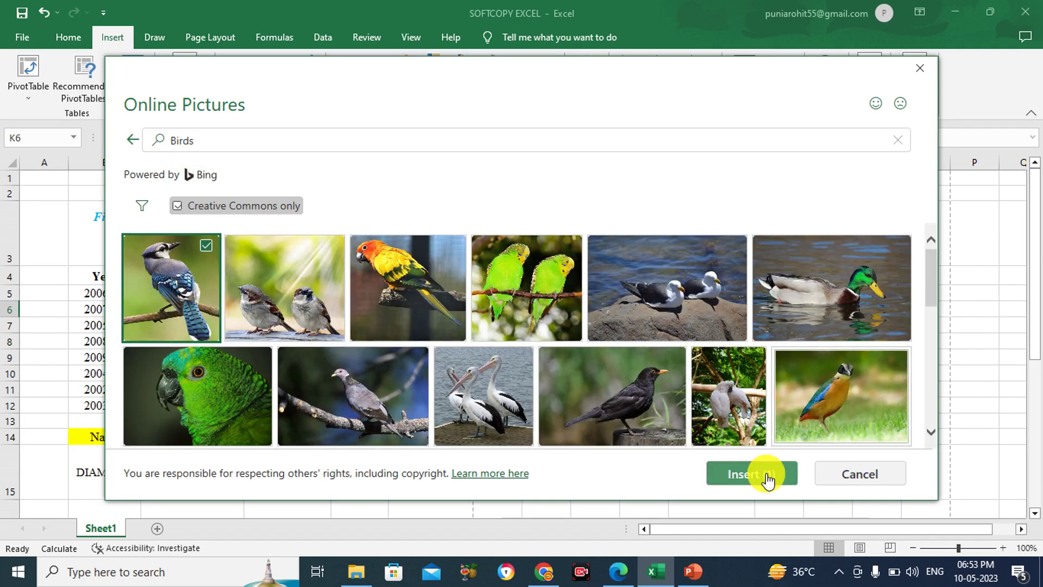
{"action": "left_click", "coordinate": [764, 477]}
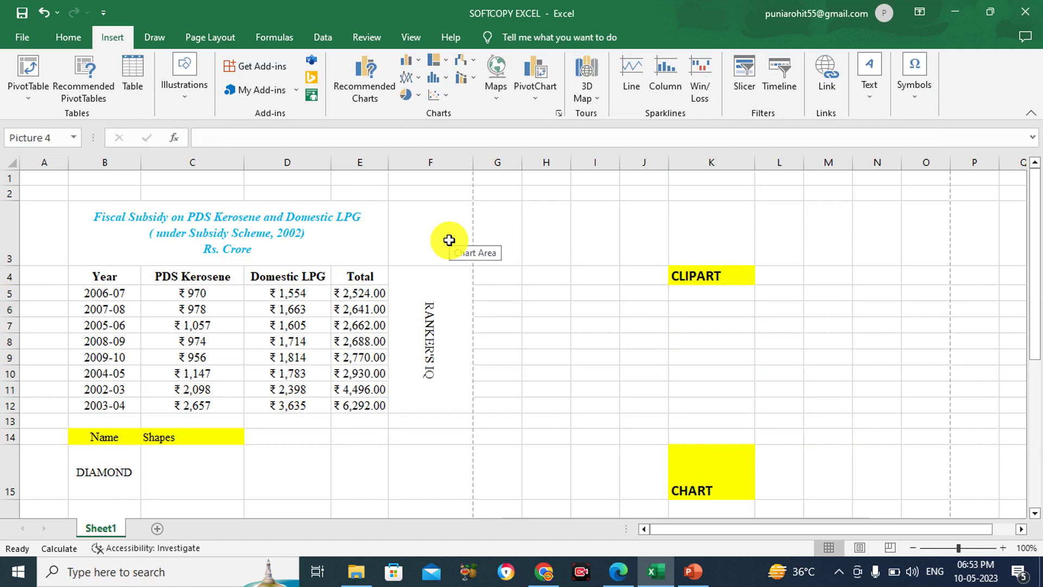
Resize the blue jay picture to 4.79 cm tall and position it just below CLIPART.
{"action": "mouse_move", "coordinate": [670, 304]}
{"action": "left_mouse_down"}
{"action": "mouse_move", "coordinate": [844, 459]}
{"action": "mouse_move", "coordinate": [582, 268]}
{"action": "left_mouse_up"}
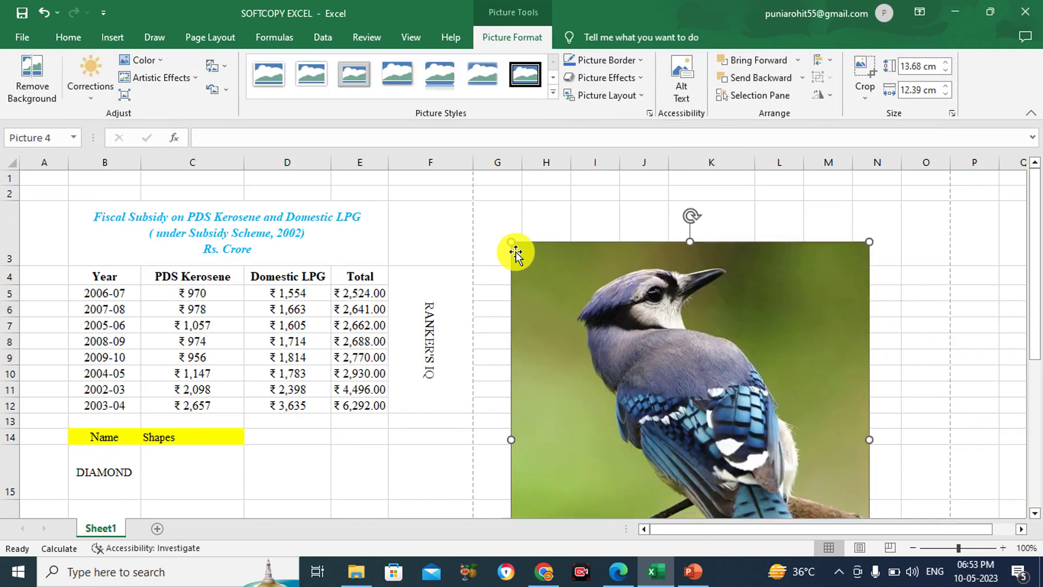
{"action": "left_click_drag", "start_coordinate": [512, 243], "coordinate": [764, 419]}
{"action": "left_click_drag", "start_coordinate": [833, 482], "coordinate": [795, 346]}
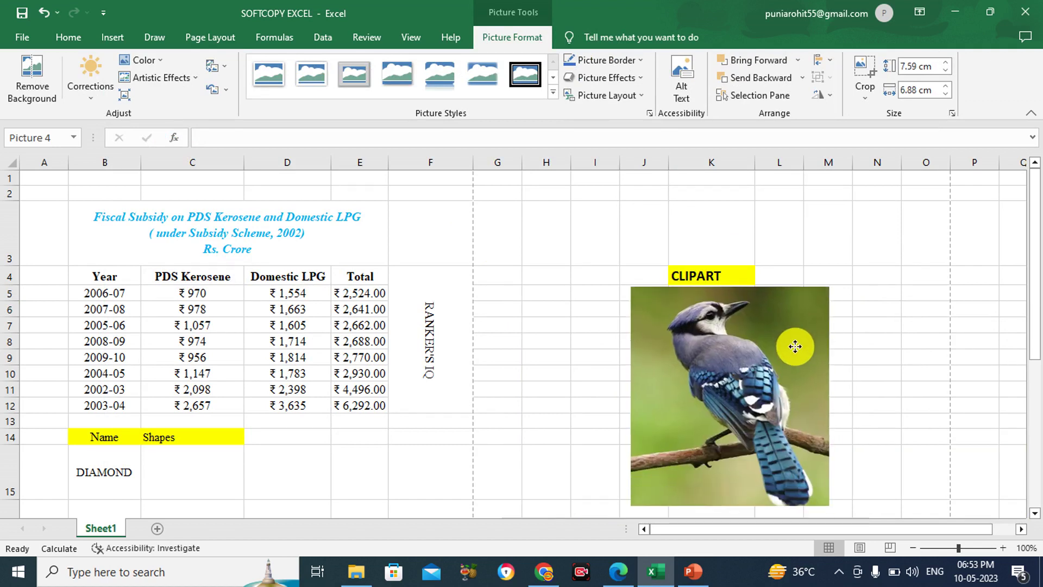
{"action": "left_click_drag", "start_coordinate": [730, 286], "coordinate": [731, 368]}
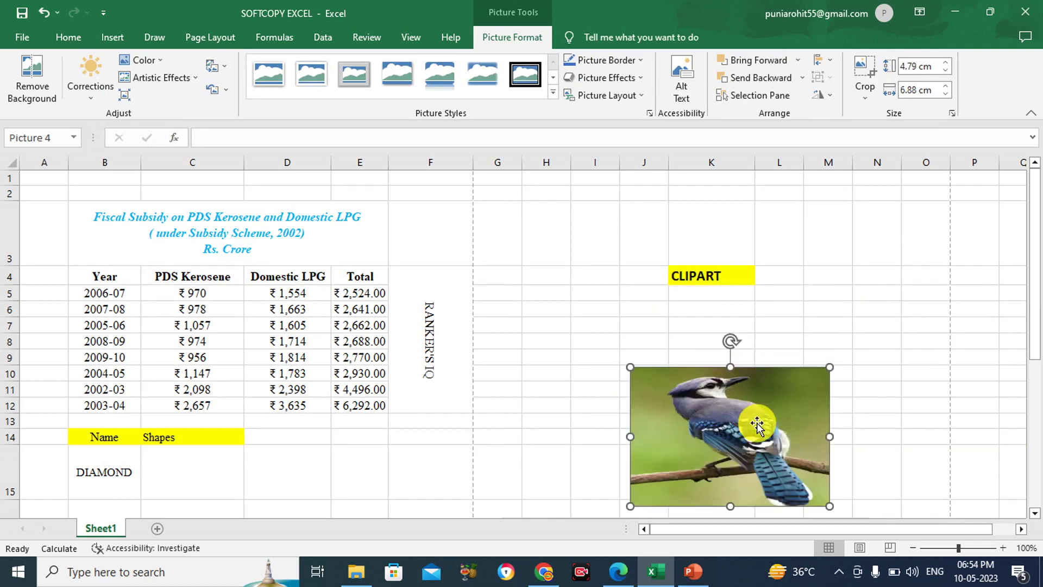
{"action": "left_click_drag", "start_coordinate": [755, 422], "coordinate": [752, 342]}
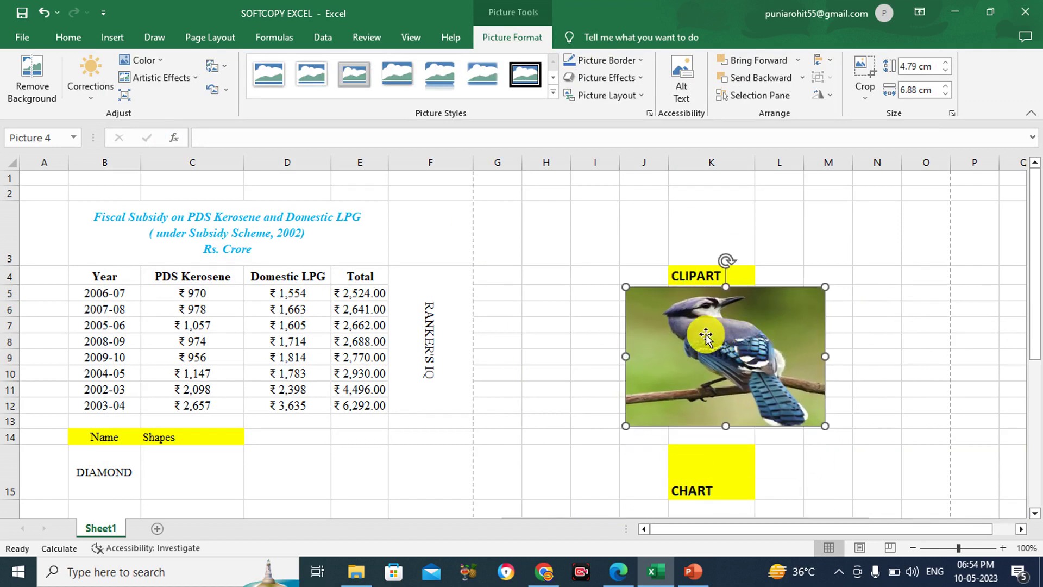
{"action": "left_click", "coordinate": [541, 318]}
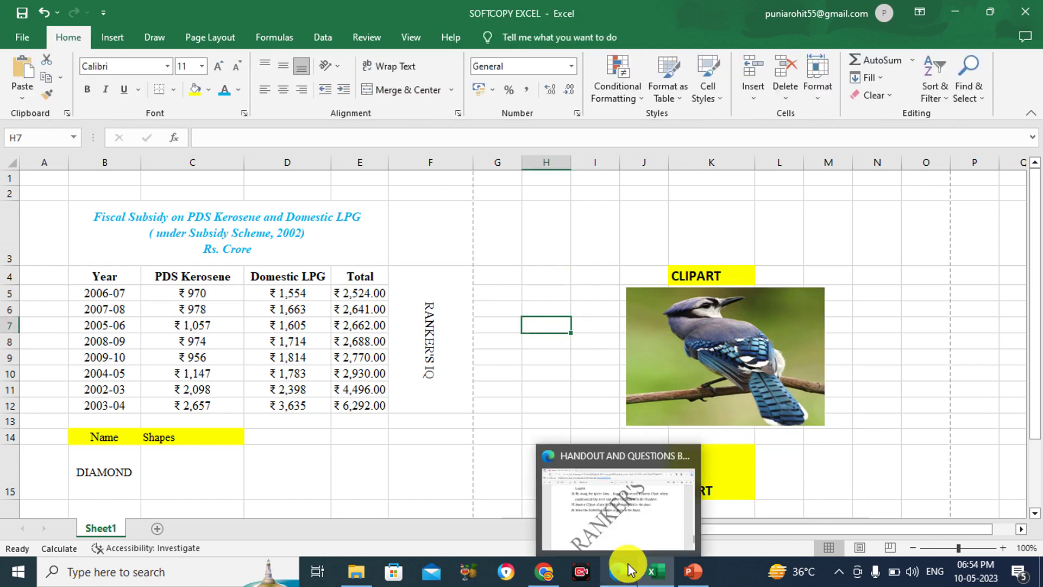
{"action": "left_click", "coordinate": [618, 571]}
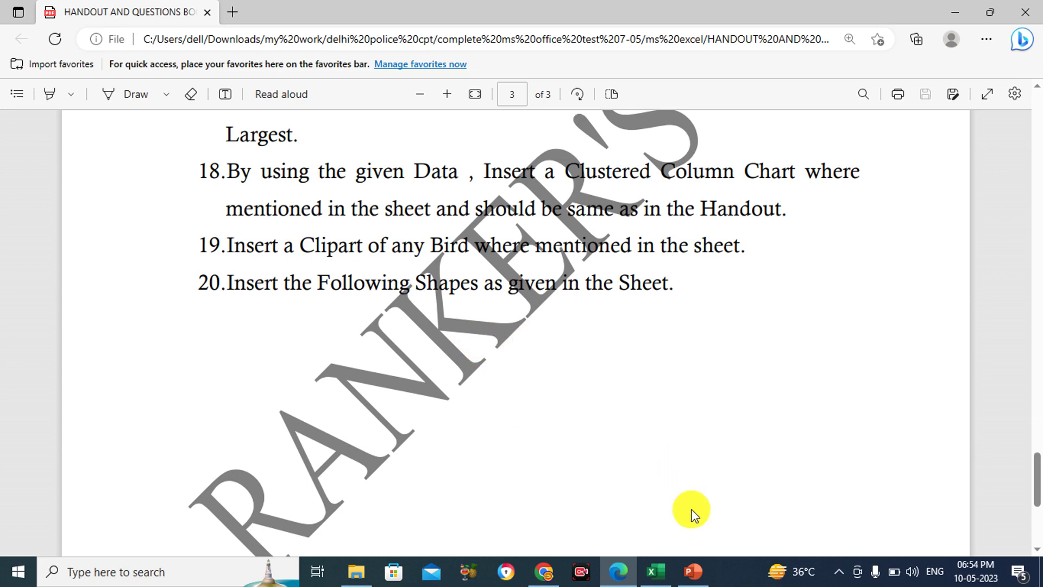
{"action": "mouse_move", "coordinate": [651, 572]}
{"action": "left_click", "coordinate": [664, 512]}
Draw a diamond shape inside cell C15.
{"action": "scroll", "coordinate": [307, 426], "scroll_direction": "down", "scroll_amount": 1}
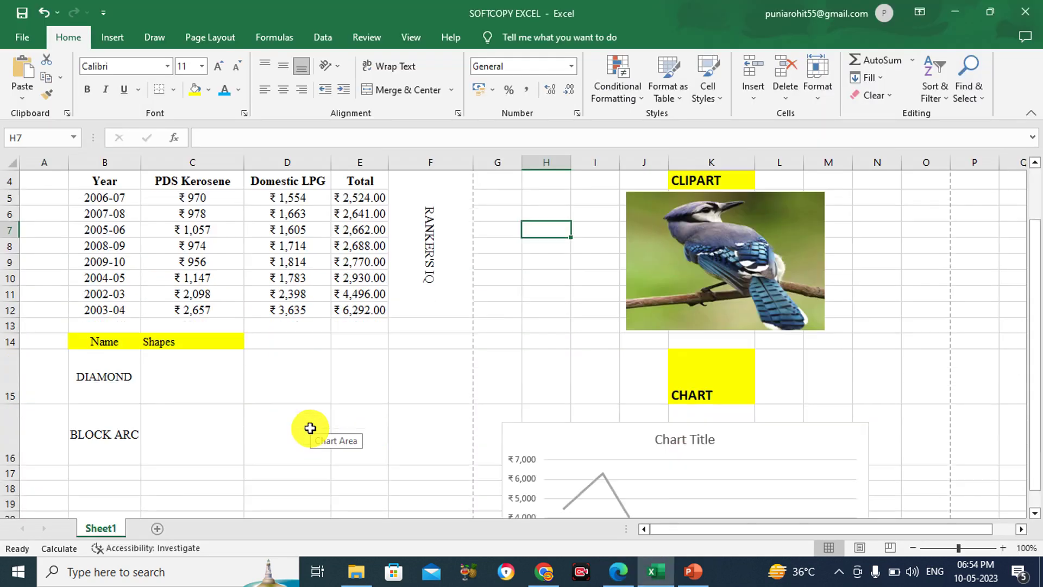
{"action": "left_click", "coordinate": [180, 389]}
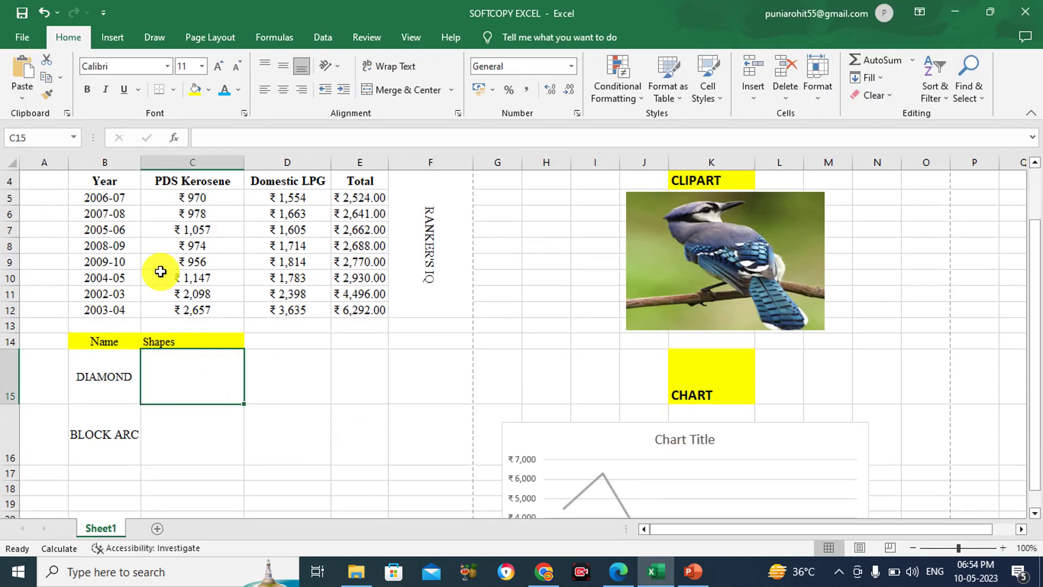
{"action": "left_click", "coordinate": [110, 43]}
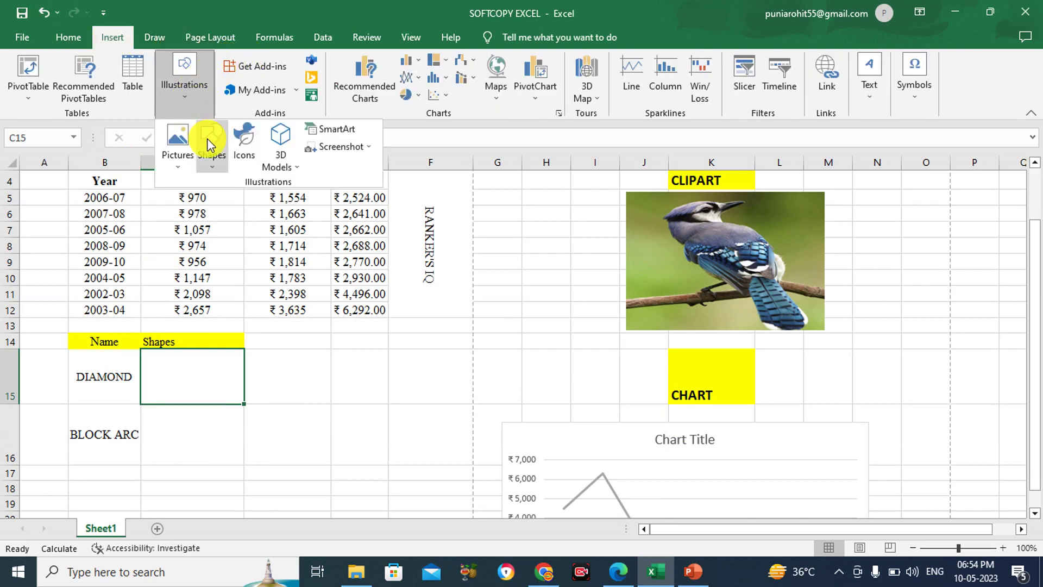
{"action": "left_click", "coordinate": [210, 163]}
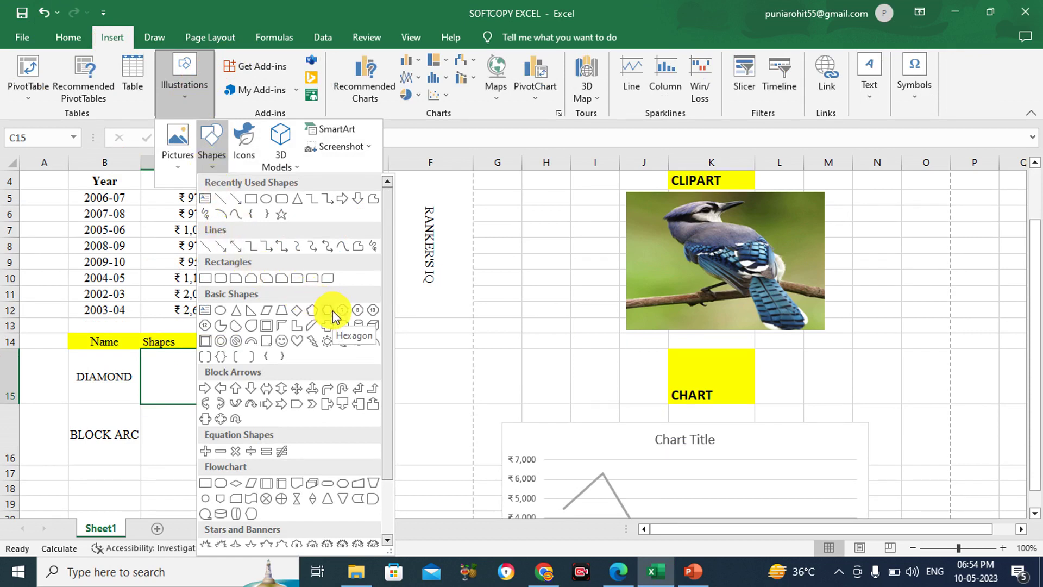
{"action": "left_click", "coordinate": [297, 313]}
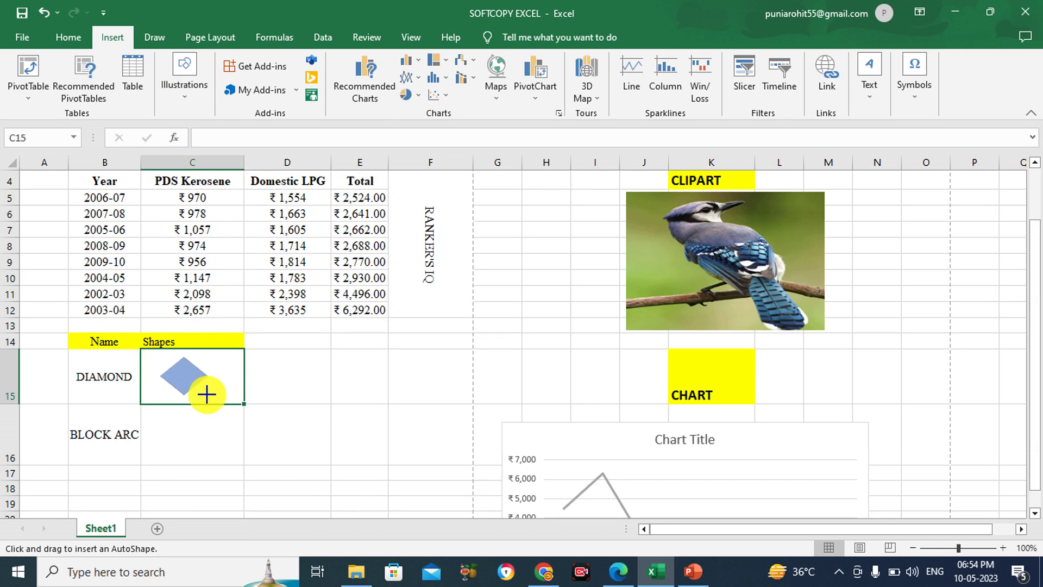
{"action": "left_click_drag", "start_coordinate": [162, 357], "coordinate": [211, 399]}
Draw a block arc shape inside cell C16 and bring the PDF handout back into view.
{"action": "left_click", "coordinate": [183, 432]}
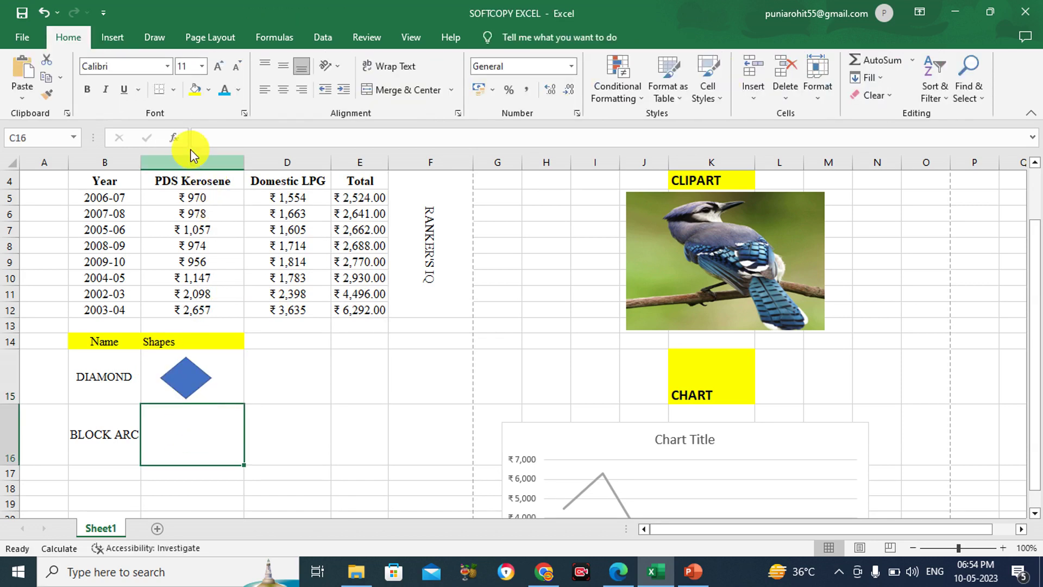
{"action": "left_click", "coordinate": [118, 34]}
{"action": "left_click", "coordinate": [157, 35]}
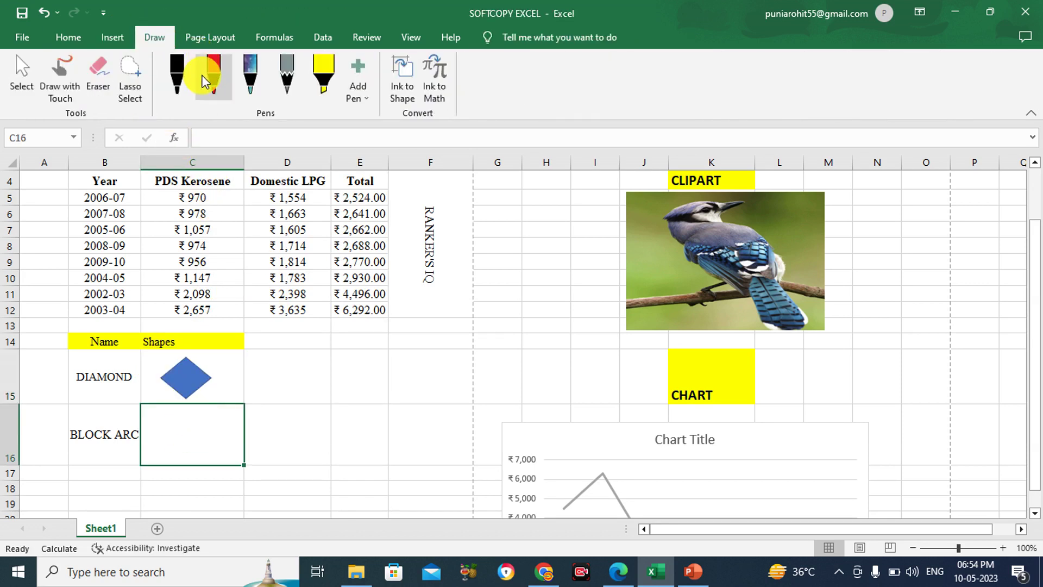
{"action": "left_click", "coordinate": [107, 39]}
{"action": "left_click", "coordinate": [182, 102]}
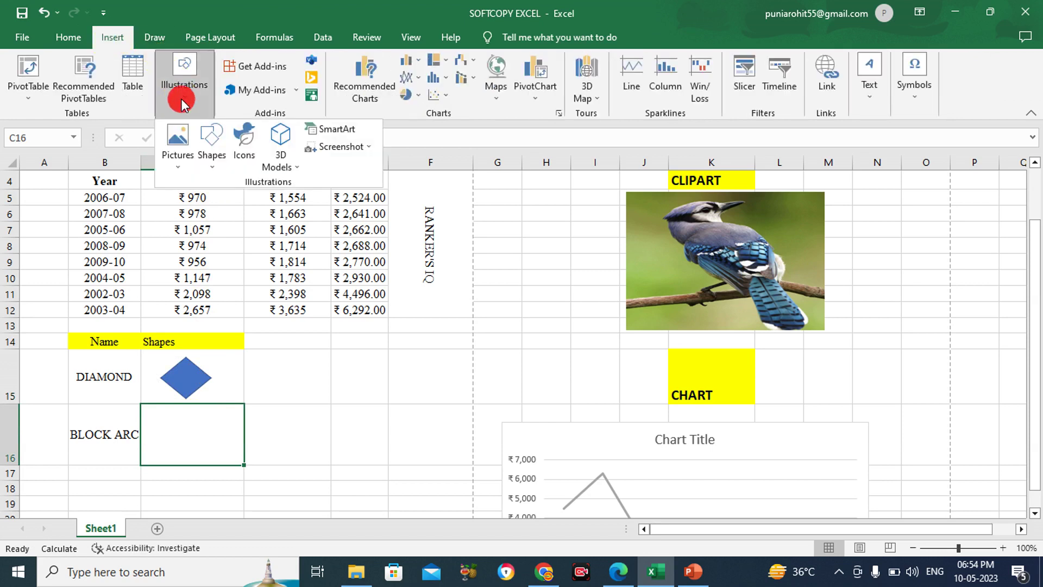
{"action": "left_click", "coordinate": [210, 150]}
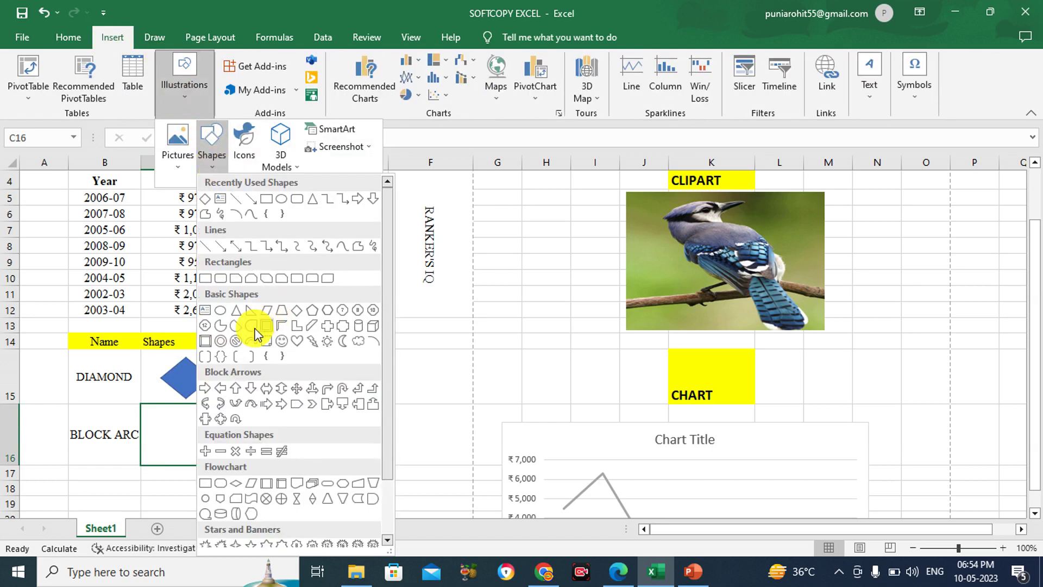
{"action": "left_click", "coordinate": [251, 338]}
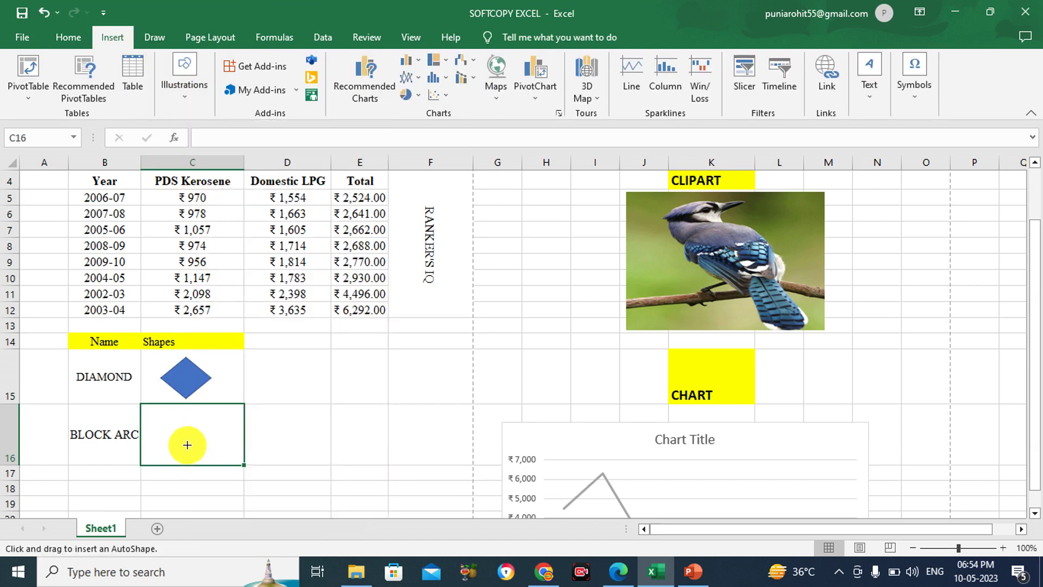
{"action": "left_click_drag", "start_coordinate": [161, 413], "coordinate": [225, 466]}
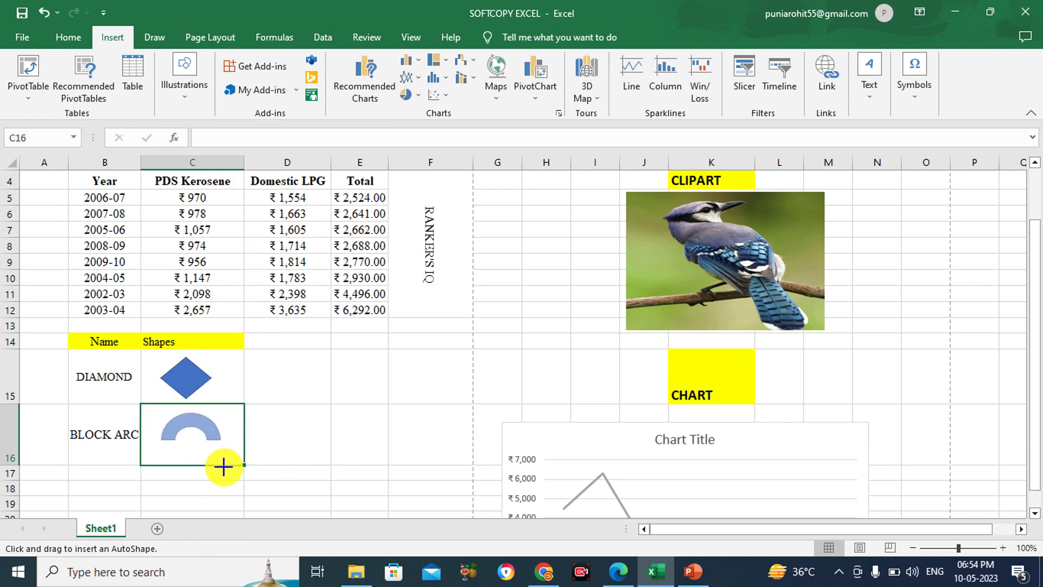
{"action": "left_click", "coordinate": [388, 432]}
{"action": "mouse_move", "coordinate": [651, 572]}
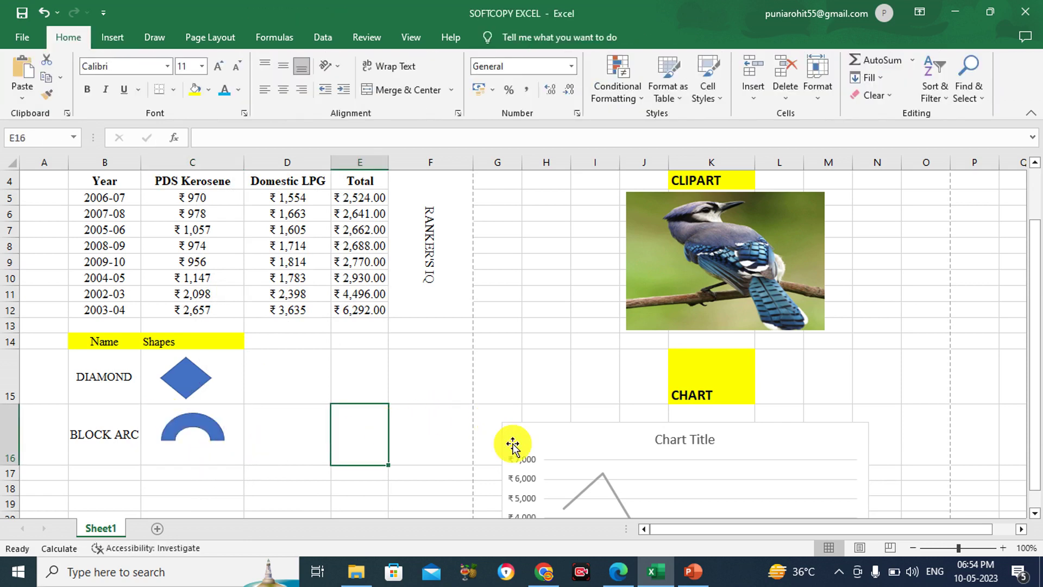
{"action": "left_click", "coordinate": [641, 581]}
{"action": "left_click", "coordinate": [619, 572]}
{"action": "left_click", "coordinate": [620, 572]}
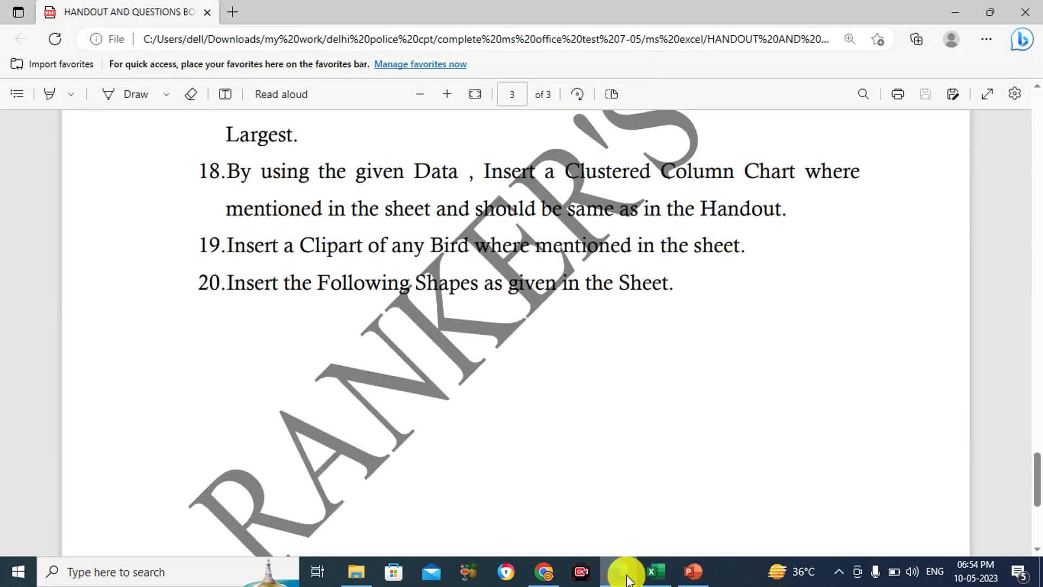
{"action": "scroll", "coordinate": [549, 359], "scroll_direction": "up", "scroll_amount": 5}
{"action": "scroll", "coordinate": [549, 359], "scroll_direction": "up", "scroll_amount": 5}
{"action": "scroll", "coordinate": [549, 358], "scroll_direction": "up", "scroll_amount": 5}
{"action": "scroll", "coordinate": [549, 358], "scroll_direction": "up", "scroll_amount": 5}
{"action": "scroll", "coordinate": [549, 358], "scroll_direction": "up", "scroll_amount": 5}
{"action": "scroll", "coordinate": [549, 359], "scroll_direction": "up", "scroll_amount": 10}
{"action": "scroll", "coordinate": [549, 358], "scroll_direction": "up", "scroll_amount": 3}
{"action": "scroll", "coordinate": [549, 359], "scroll_direction": "down", "scroll_amount": 3}
{"action": "scroll", "coordinate": [544, 497], "scroll_direction": "up", "scroll_amount": 1}
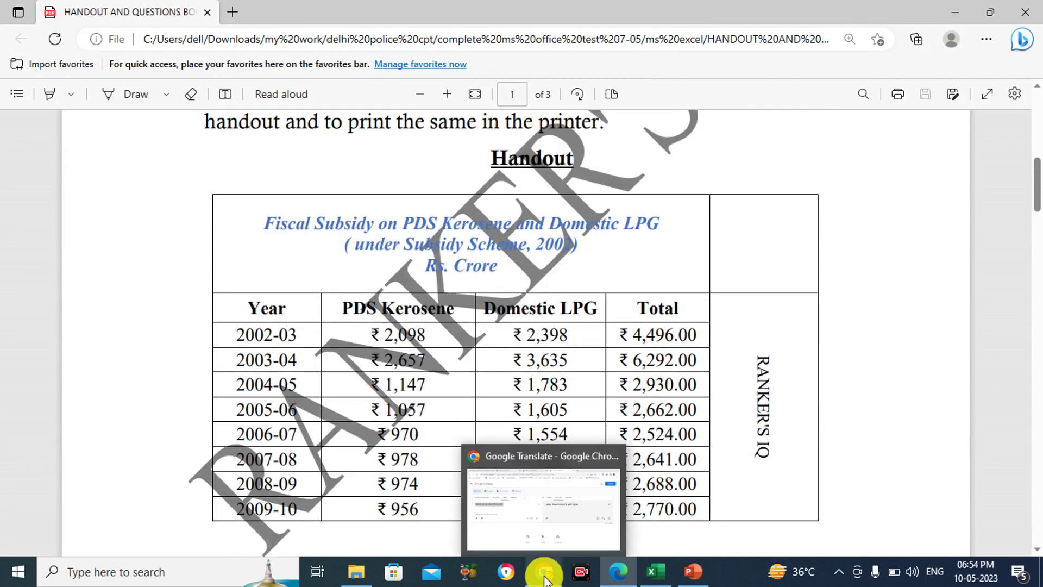
{"action": "left_click", "coordinate": [543, 572]}
{"action": "left_click", "coordinate": [616, 573]}
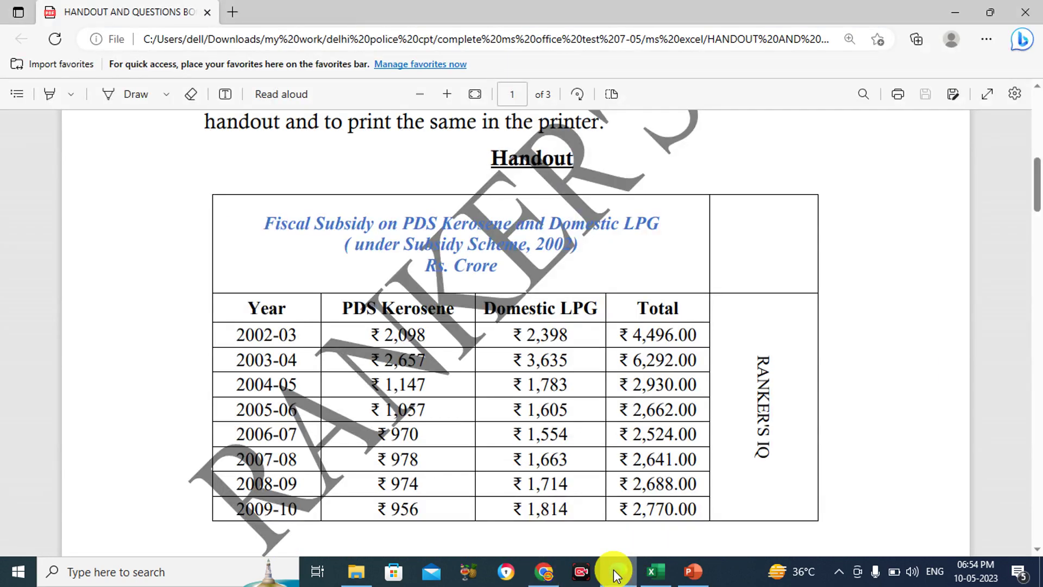
{"action": "scroll", "coordinate": [535, 442], "scroll_direction": "up", "scroll_amount": 5}
{"action": "scroll", "coordinate": [536, 443], "scroll_direction": "down", "scroll_amount": 5}
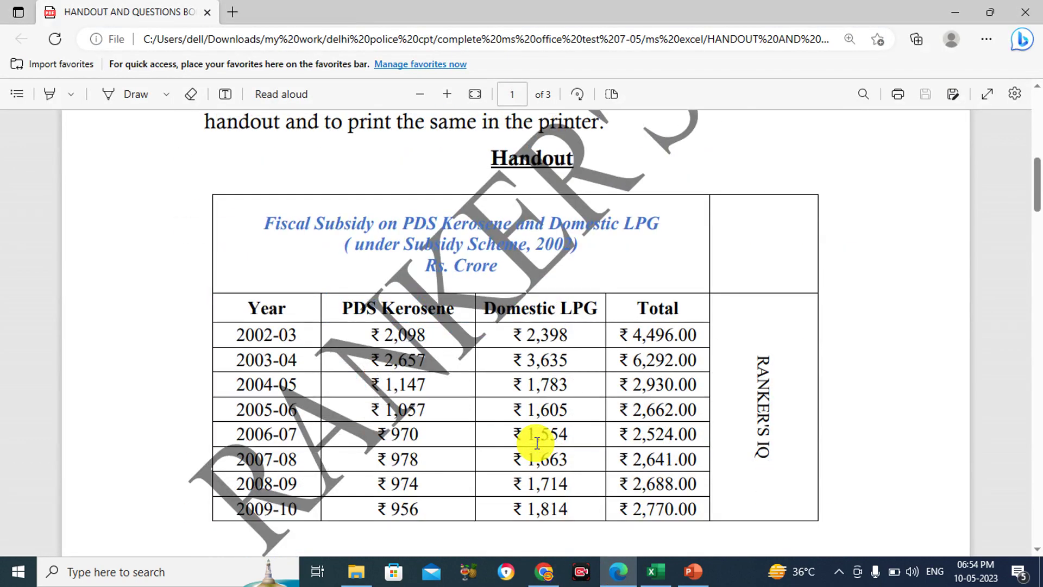
{"action": "left_click", "coordinate": [620, 575]}
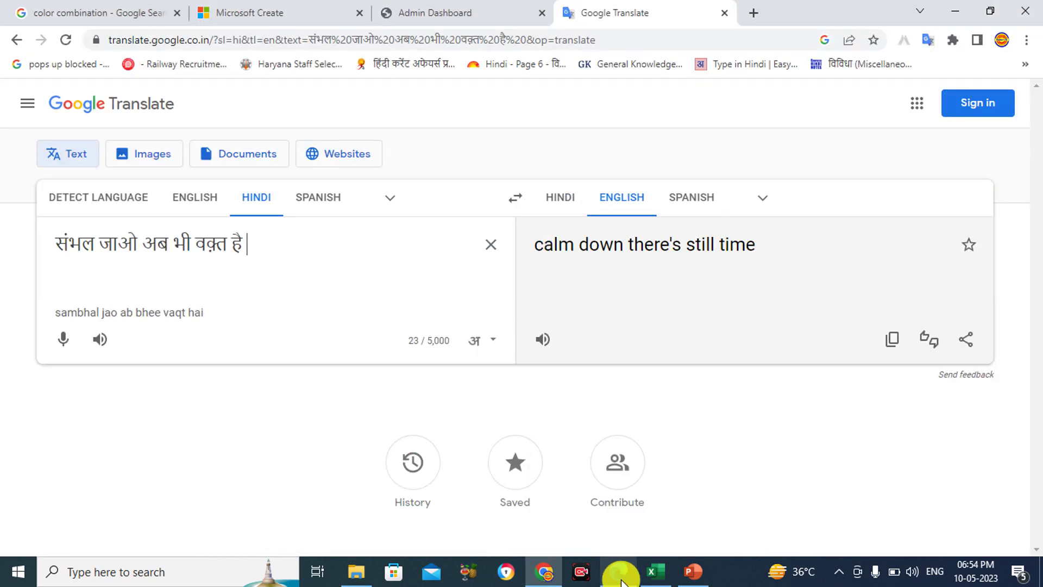
{"action": "left_click", "coordinate": [660, 568]}
{"action": "left_click", "coordinate": [660, 570]}
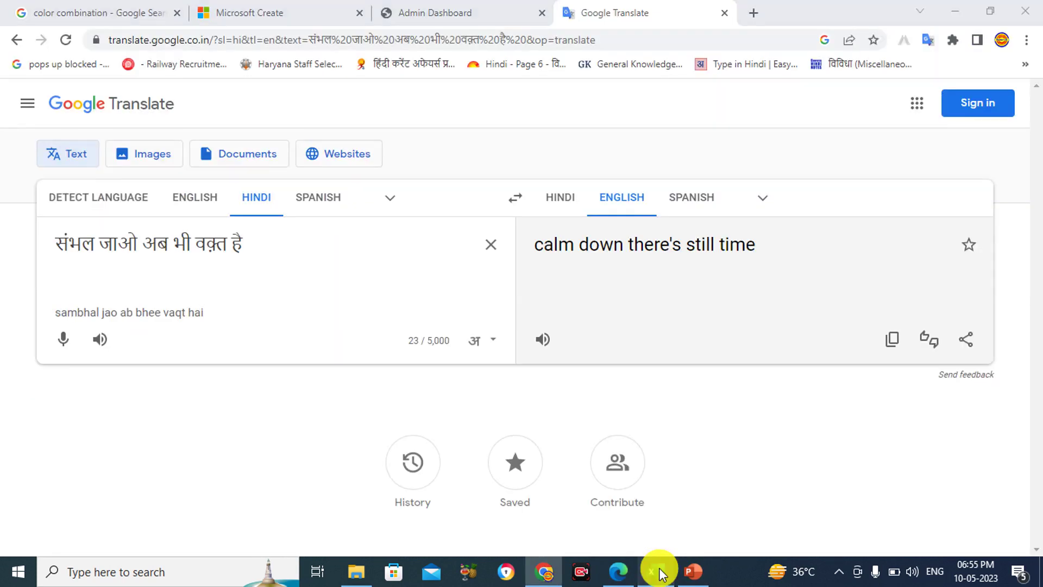
{"action": "left_click", "coordinate": [659, 572]}
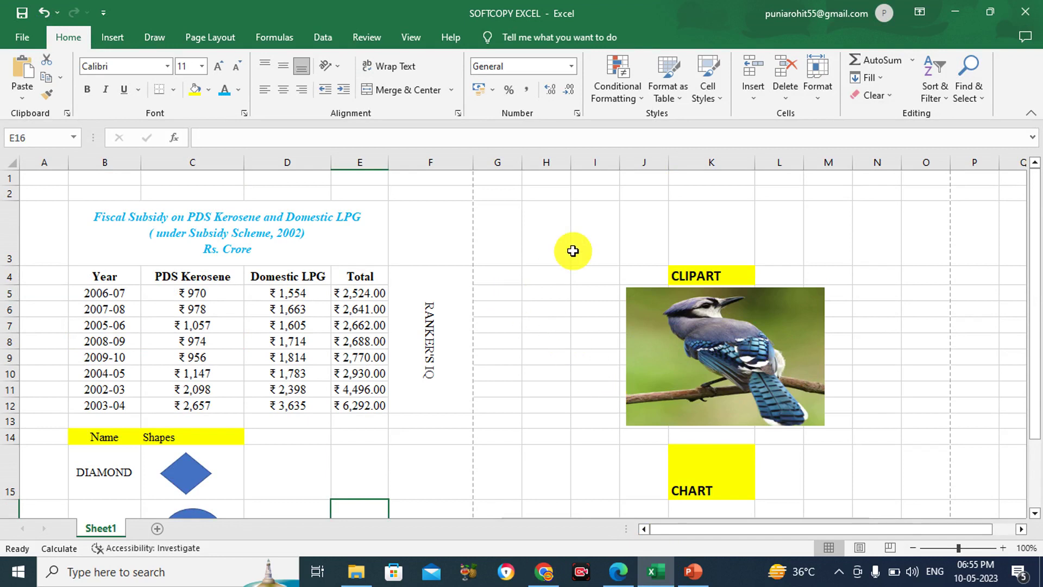
{"action": "left_click", "coordinate": [1004, 548]}
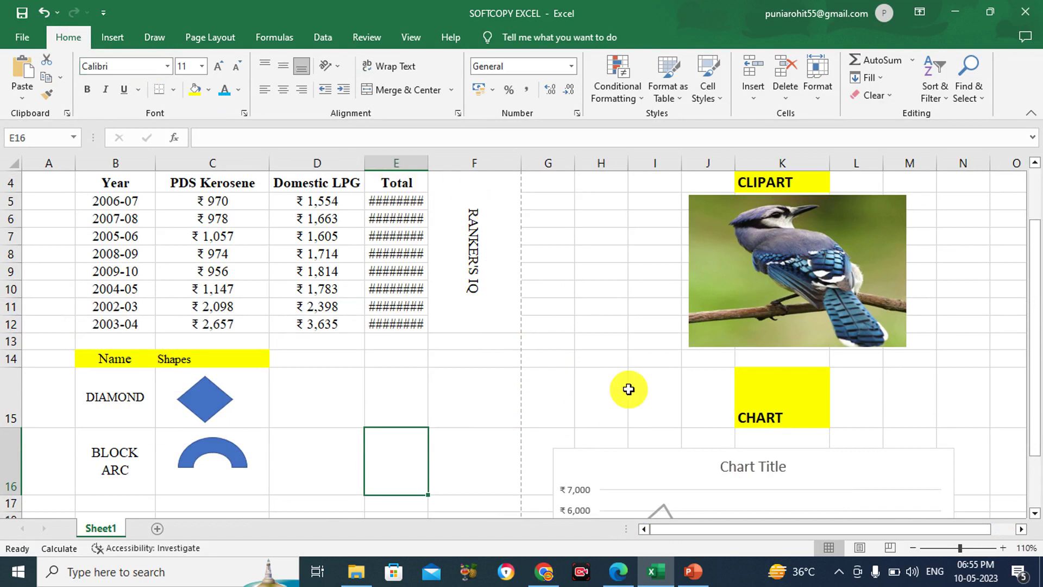
{"action": "left_click", "coordinate": [913, 548]}
{"action": "scroll", "coordinate": [478, 287], "scroll_direction": "up", "scroll_amount": 1}
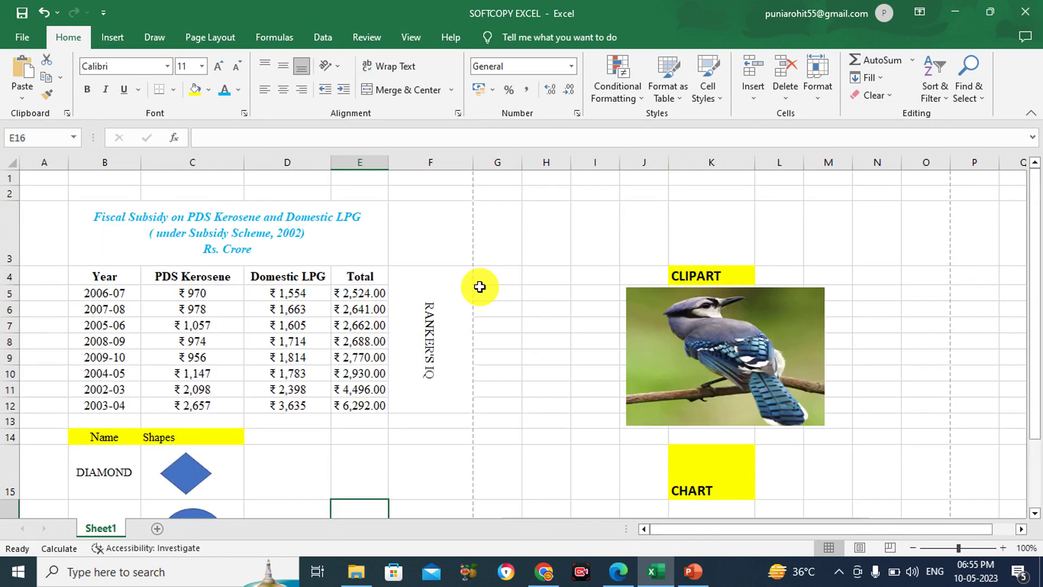
{"action": "left_click", "coordinate": [621, 569]}
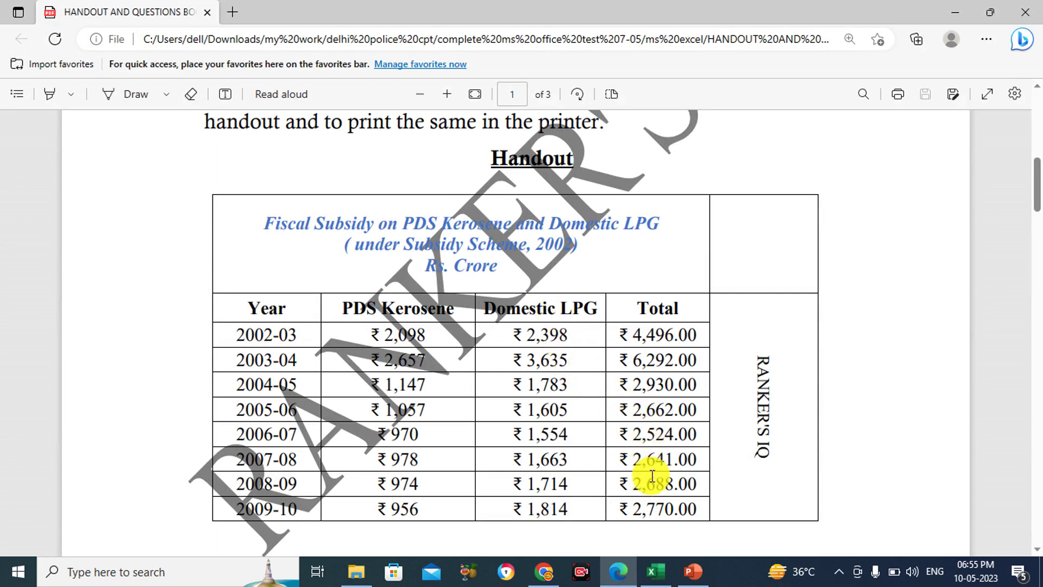
{"action": "left_click", "coordinate": [658, 572]}
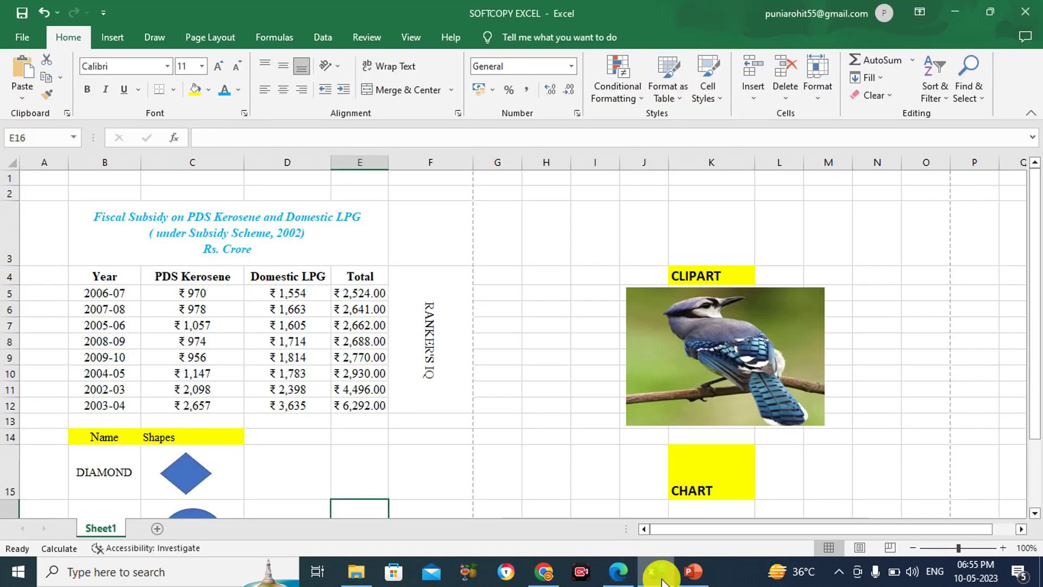
{"action": "left_click", "coordinate": [662, 580]}
{"action": "left_click", "coordinate": [662, 580]}
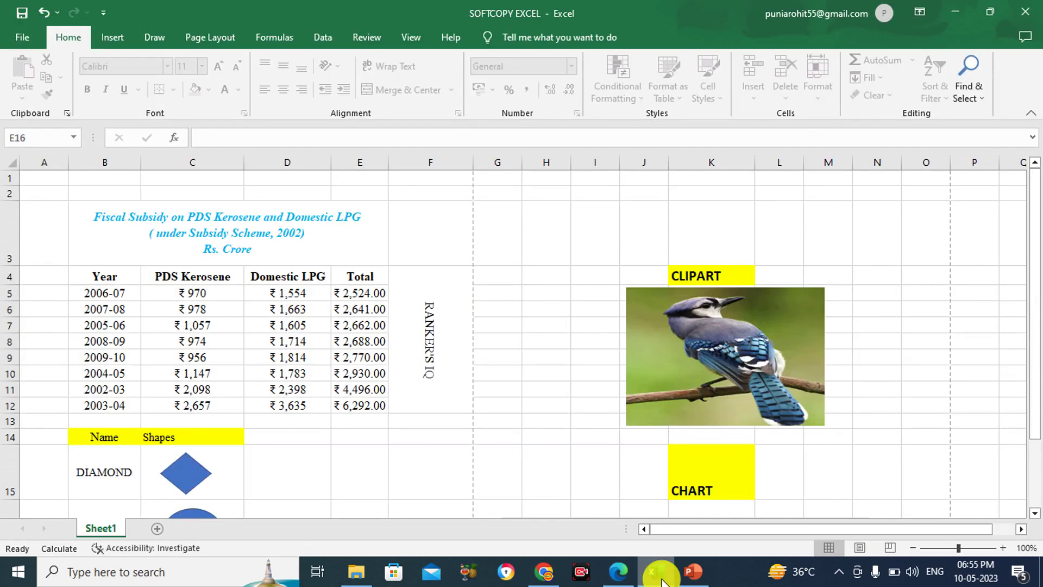
{"action": "left_click", "coordinate": [661, 580]}
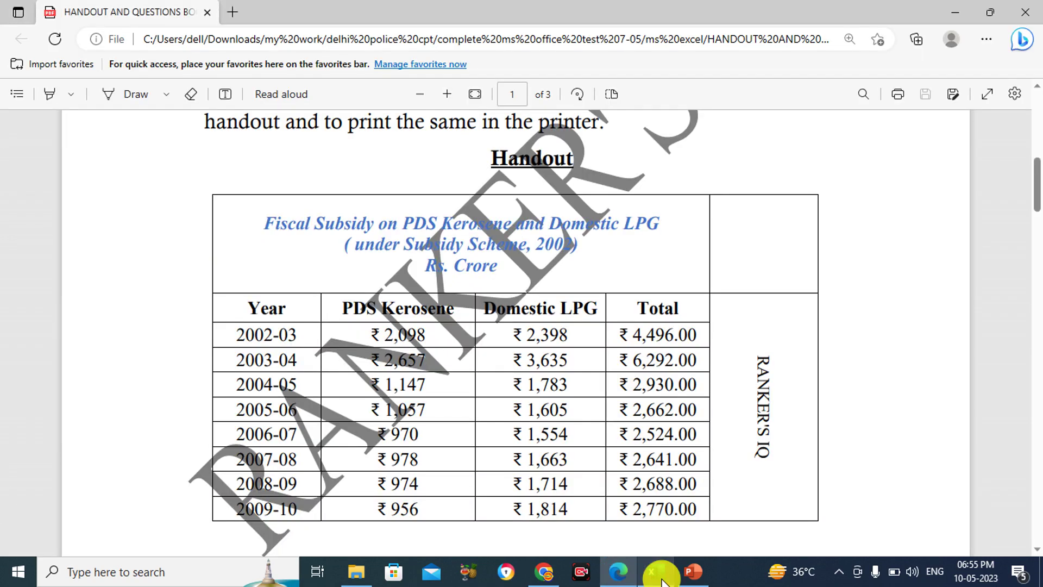
{"action": "left_click", "coordinate": [662, 580]}
{"action": "left_click", "coordinate": [661, 580]}
{"action": "left_click", "coordinate": [662, 580]}
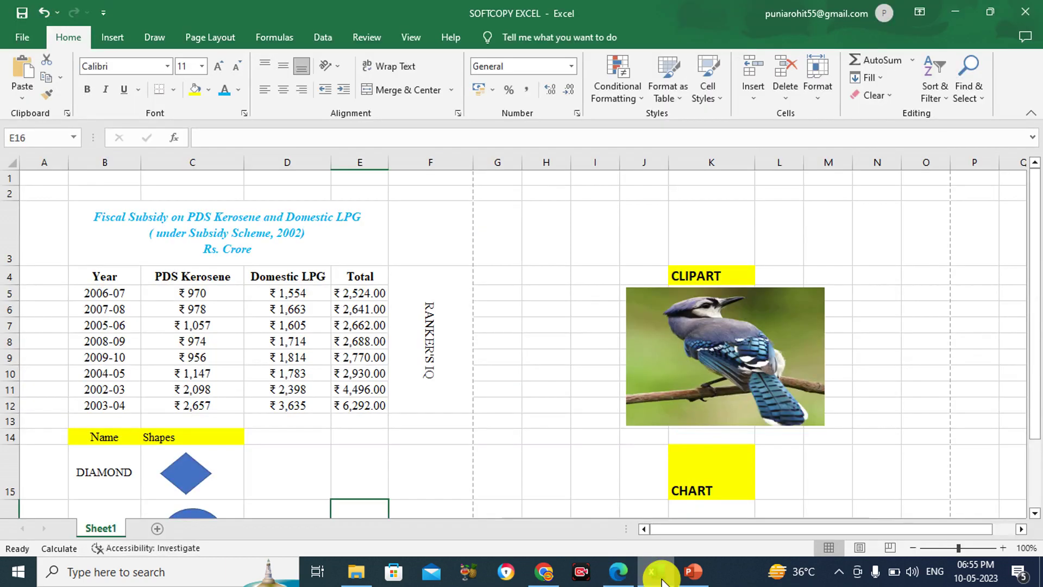
{"action": "scroll", "coordinate": [555, 343], "scroll_direction": "down", "scroll_amount": 1}
{"action": "scroll", "coordinate": [556, 342], "scroll_direction": "up", "scroll_amount": 1}
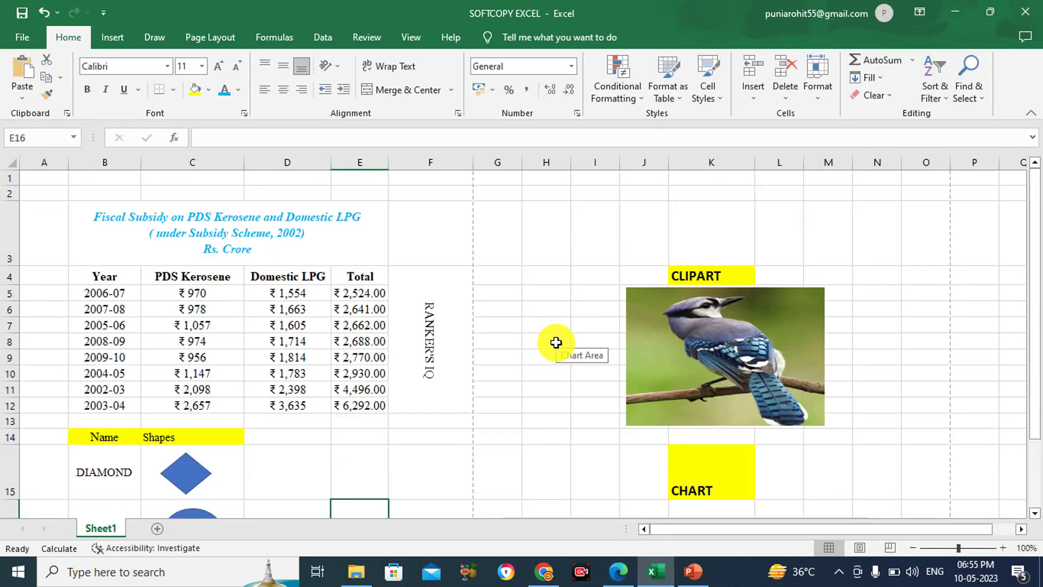